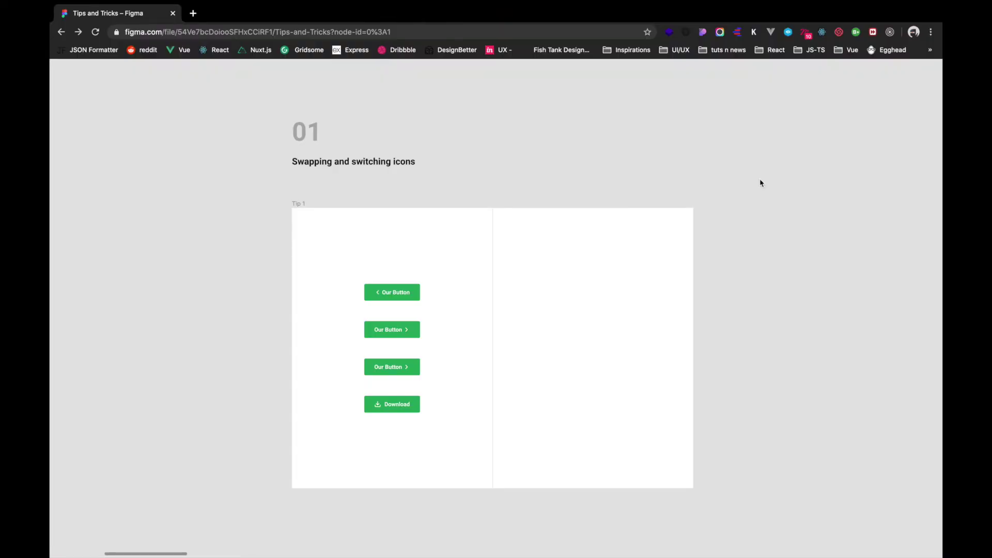
Show the editor interface and add the text "Our Button" in the blank half of the Tip 1 frame
{"action": "key", "text": "super+backslash"}
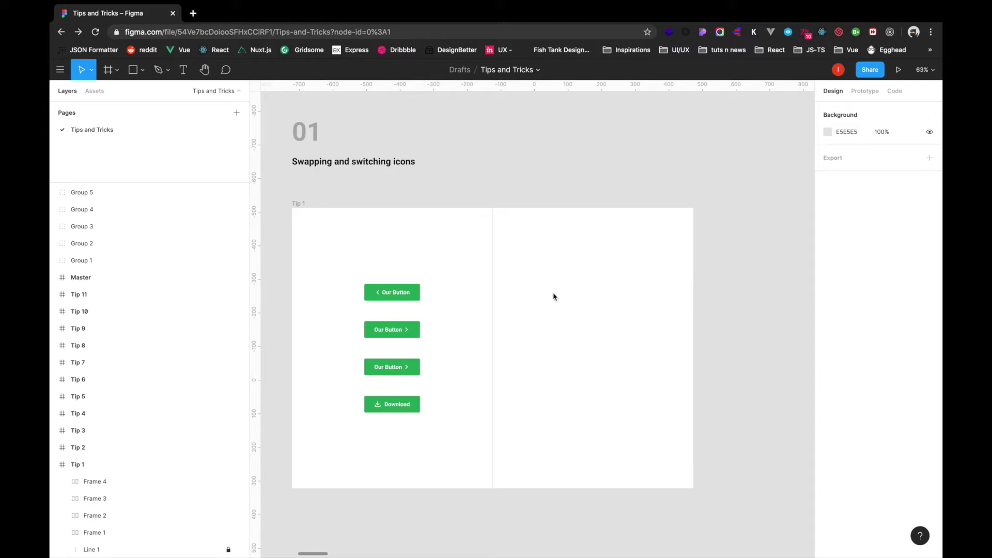
{"action": "key", "text": "t"}
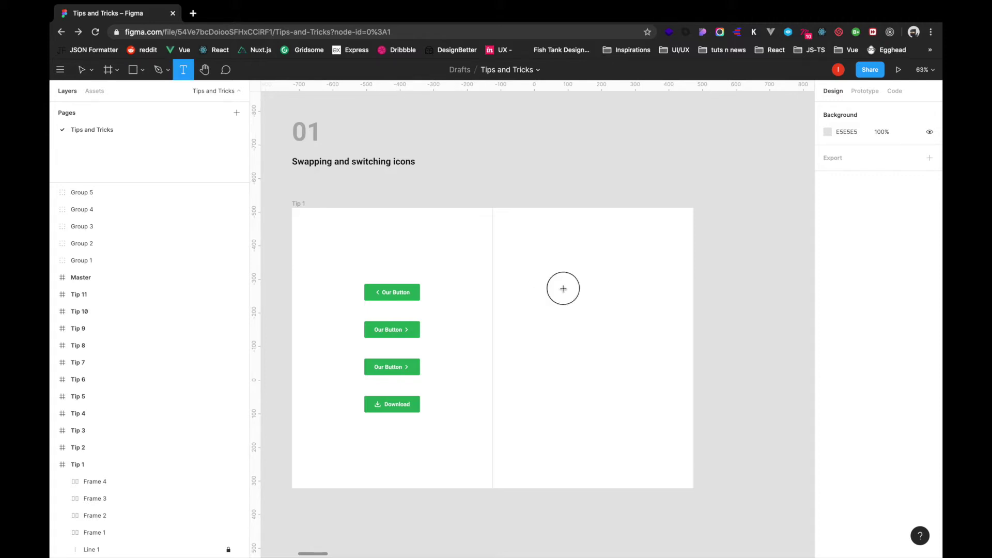
{"action": "left_click", "coordinate": [563, 289]}
{"action": "type", "text": "Our Button"}
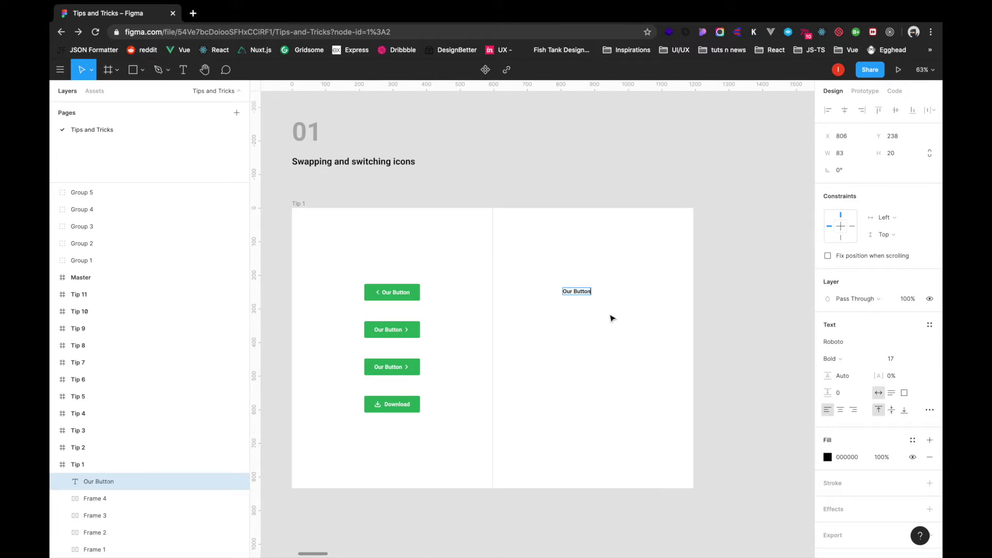
{"action": "key", "text": "Escape"}
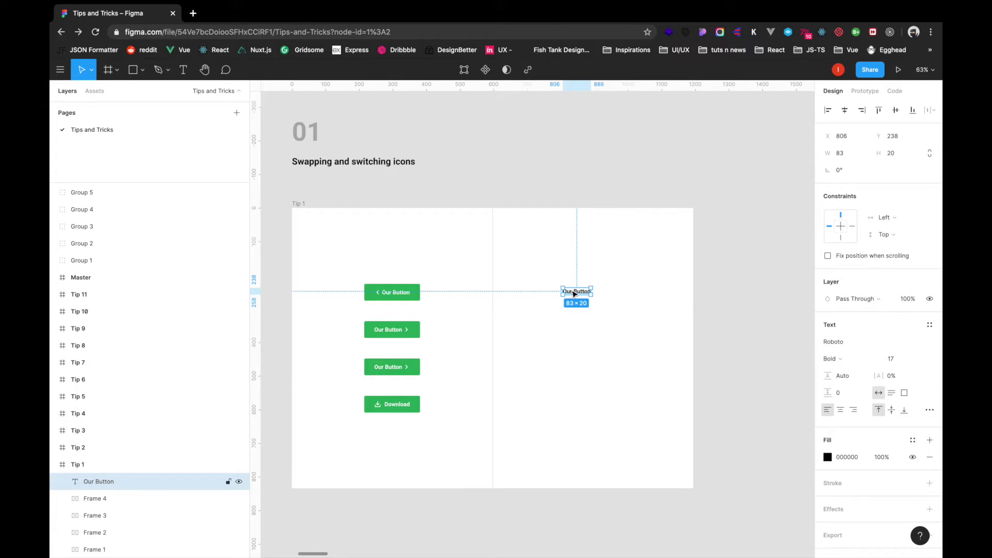
Look through the installed plugins, open the plugin management page and browse the plugins offered in the Community
{"action": "key", "text": "super+/"}
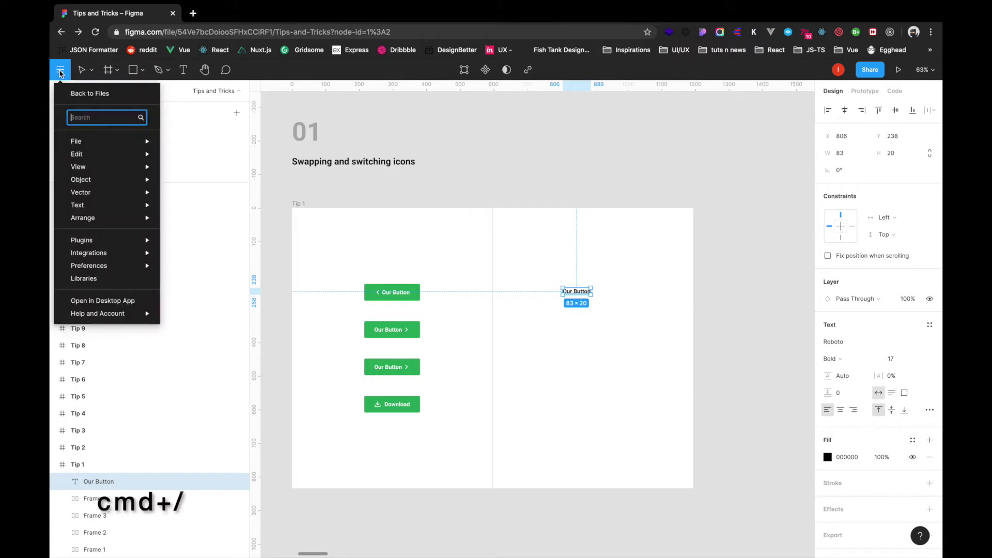
{"action": "mouse_move", "coordinate": [60, 141]}
{"action": "mouse_move", "coordinate": [81, 244]}
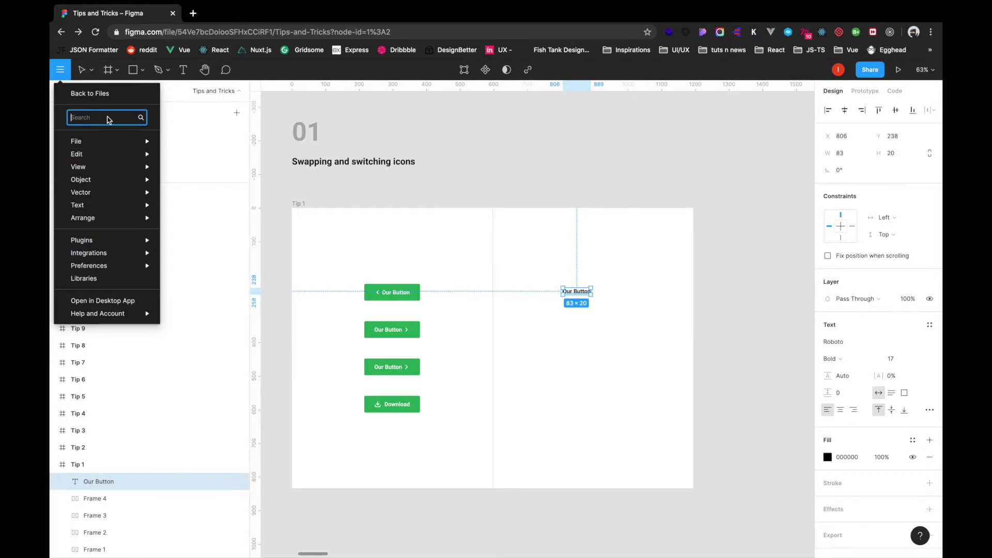
{"action": "mouse_move", "coordinate": [129, 240]}
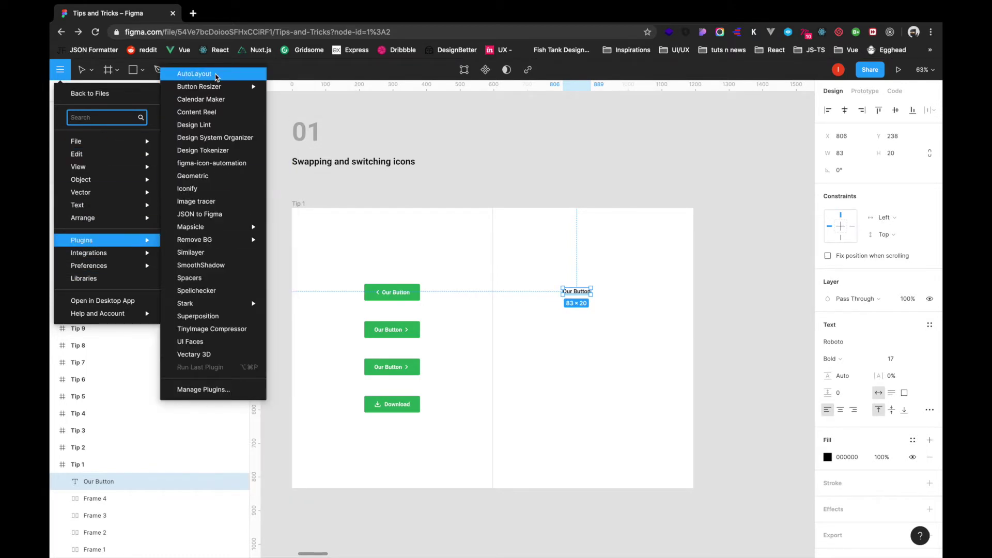
{"action": "left_click", "coordinate": [190, 392]}
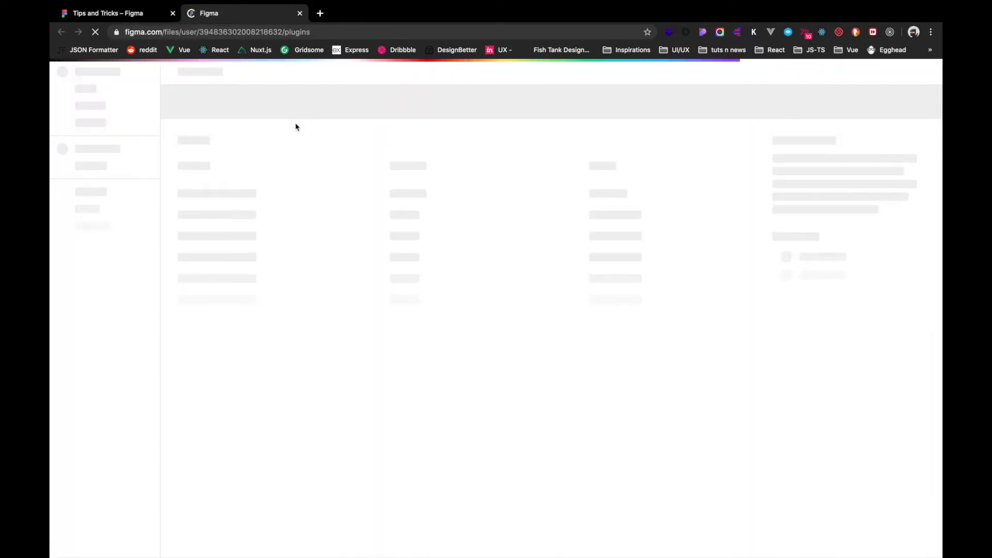
{"action": "left_click", "coordinate": [92, 123]}
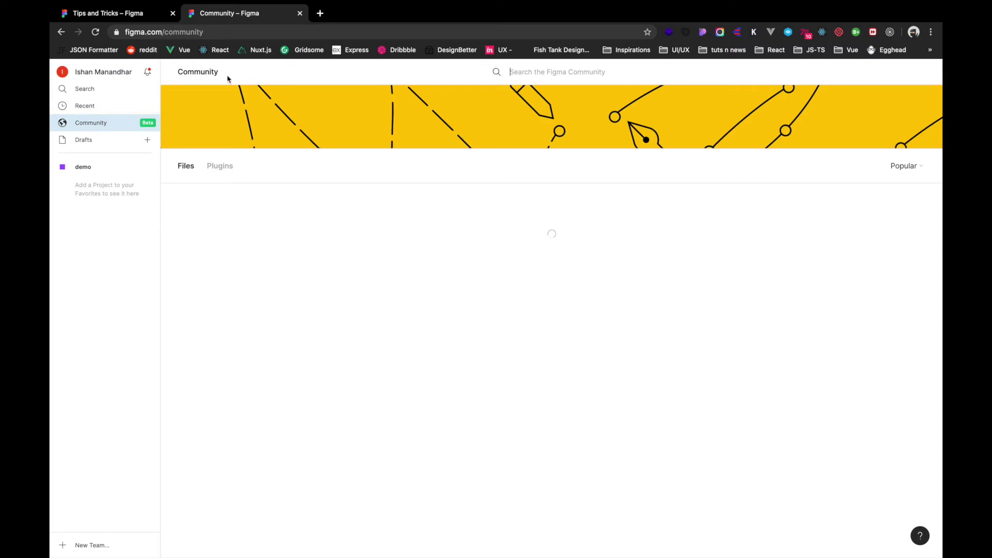
{"action": "left_click", "coordinate": [221, 165]}
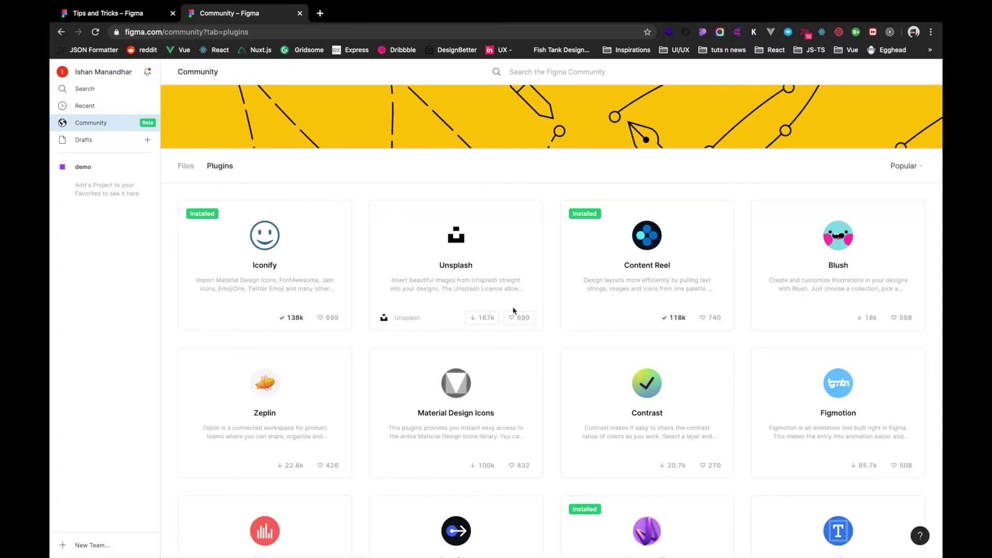
{"action": "scroll", "coordinate": [514, 310], "scroll_direction": "down", "scroll_amount": 10}
{"action": "scroll", "coordinate": [513, 310], "scroll_direction": "up", "scroll_amount": 10}
Search the Community for "AutoLayout" and return to the Tips and Tricks file
{"action": "left_click", "coordinate": [89, 90]}
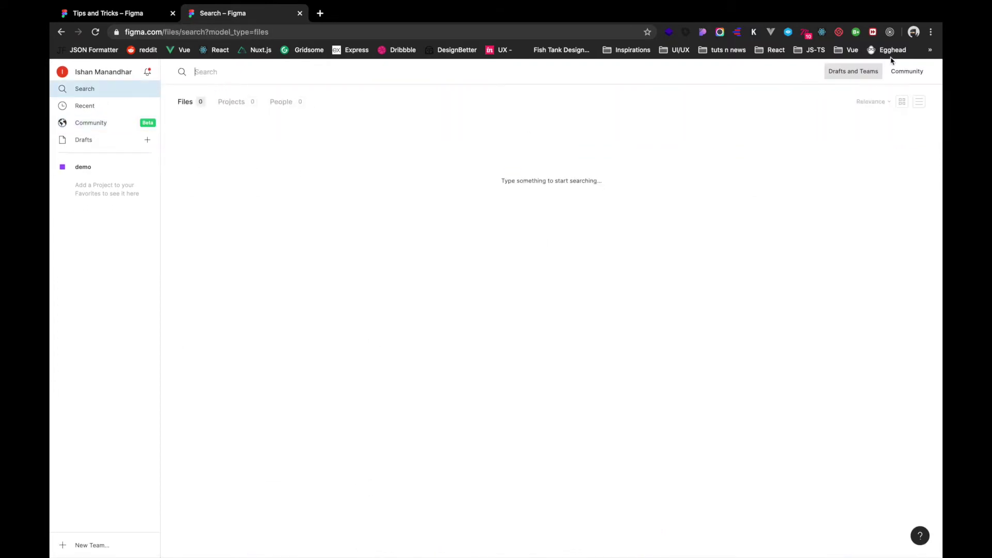
{"action": "left_click", "coordinate": [905, 71]}
{"action": "left_click", "coordinate": [243, 106]}
{"action": "type", "text": "AutoLayout"}
{"action": "left_click", "coordinate": [300, 13]}
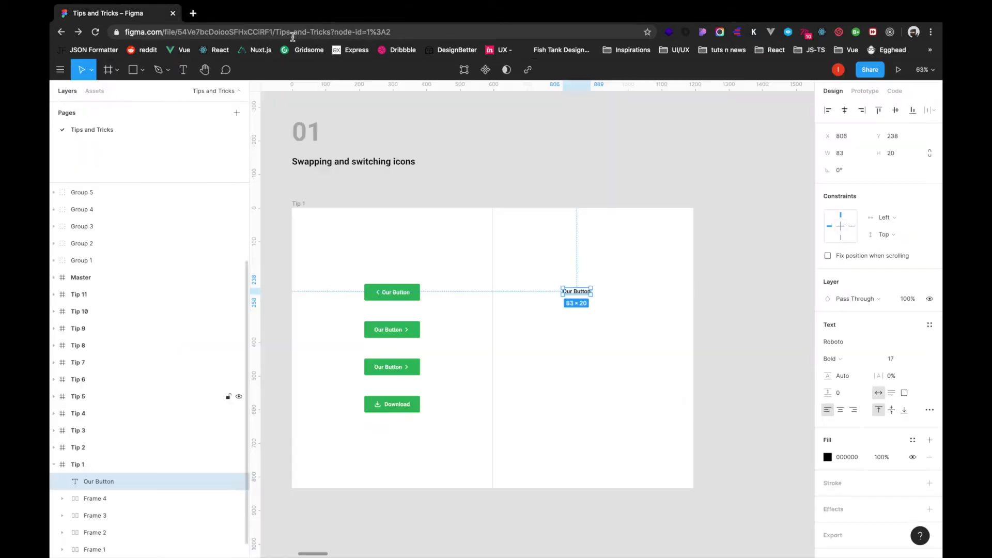
Apply auto layout to the new "Our Button" text with 30 horizontal and 15 vertical padding
{"action": "left_click", "coordinate": [579, 292]}
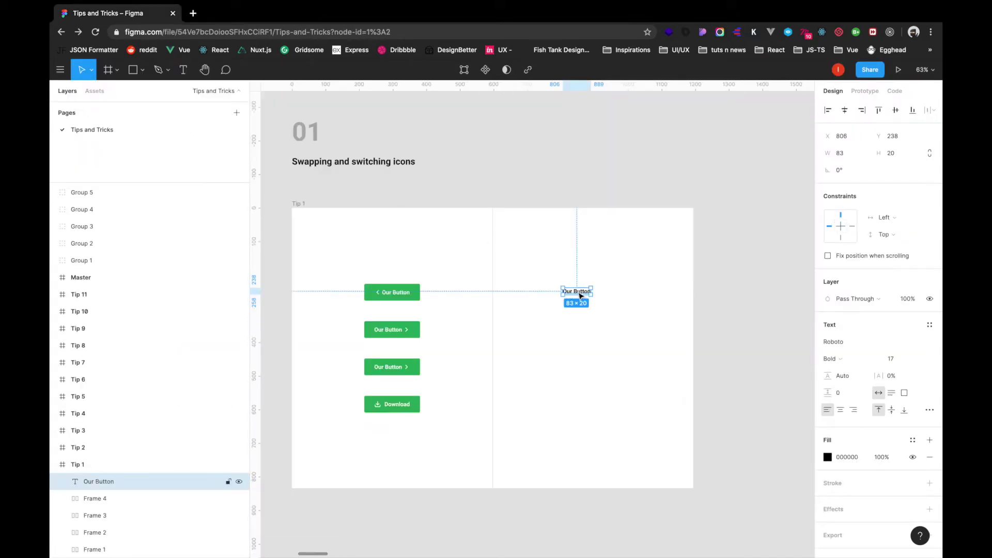
{"action": "right_click", "coordinate": [579, 295]}
{"action": "key", "text": "shift+a"}
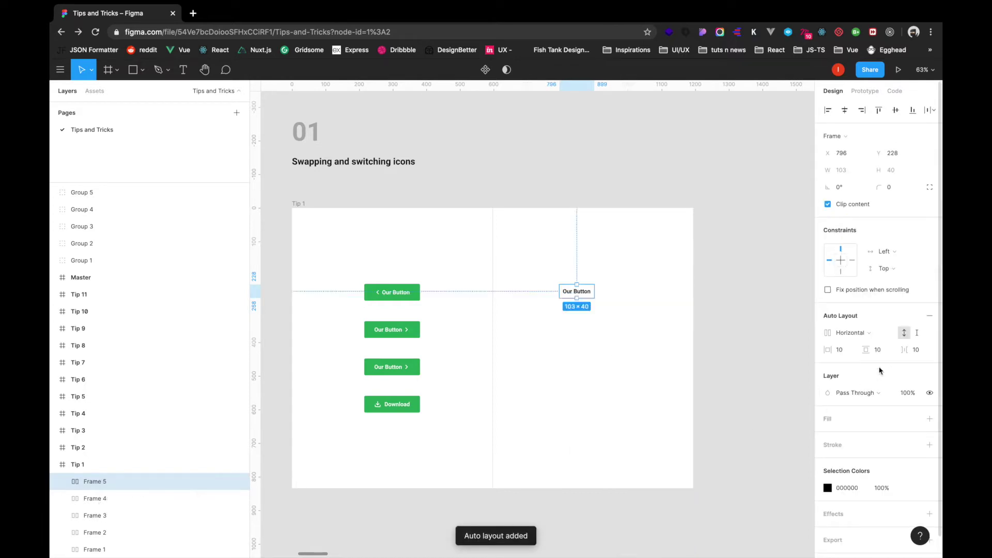
{"action": "left_click", "coordinate": [877, 350]}
{"action": "type", "text": "15"}
{"action": "left_click", "coordinate": [826, 350]}
{"action": "type", "text": "30"}
{"action": "key", "text": "Return"}
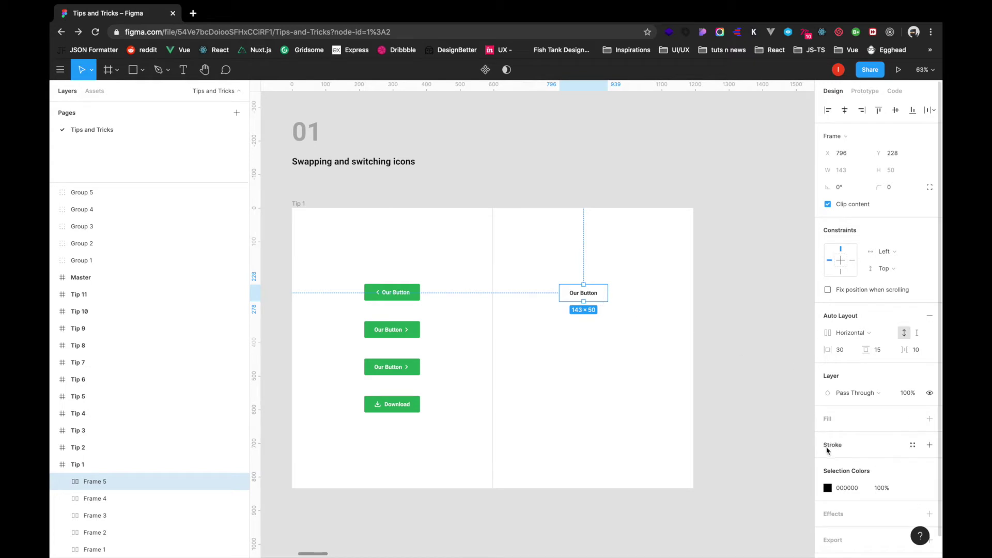
Fill the new button frame with the green 27AE60 sampled from the existing buttons
{"action": "left_click", "coordinate": [912, 418]}
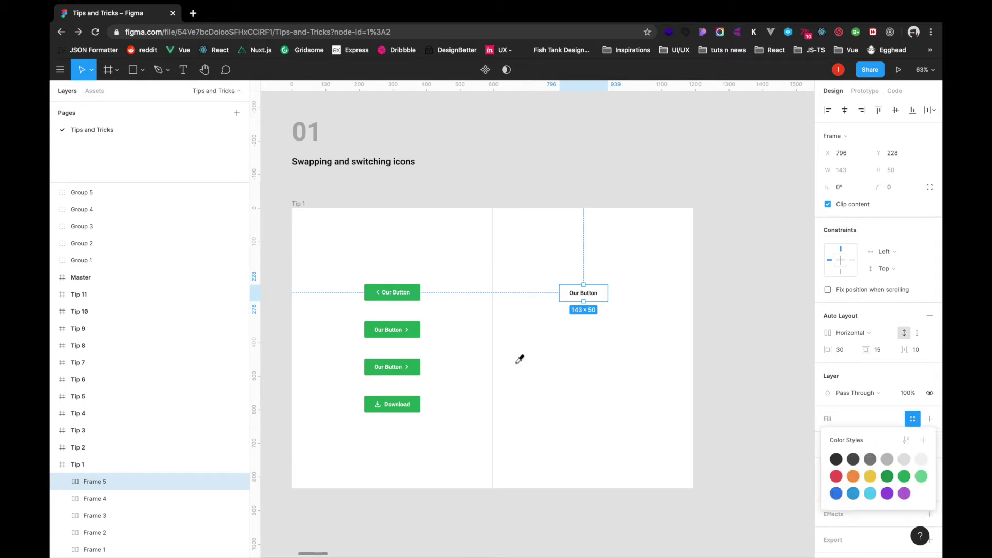
{"action": "key", "text": "i"}
{"action": "left_click", "coordinate": [416, 292]}
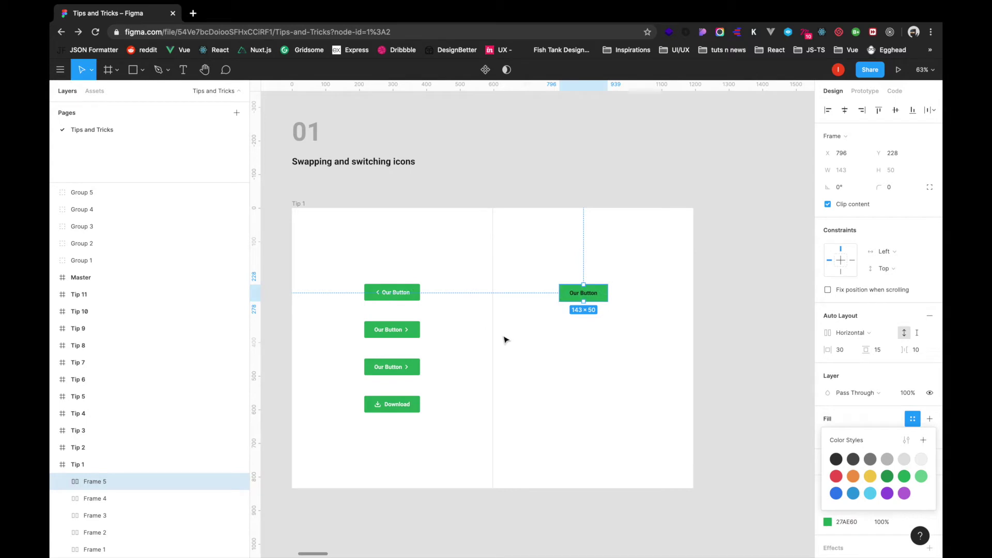
{"action": "key", "text": "ctrl+c"}
Change the fill of the new button's text to white (FFFFFF)
{"action": "left_click", "coordinate": [591, 297]}
{"action": "left_click", "coordinate": [592, 299]}
{"action": "left_click", "coordinate": [827, 371]}
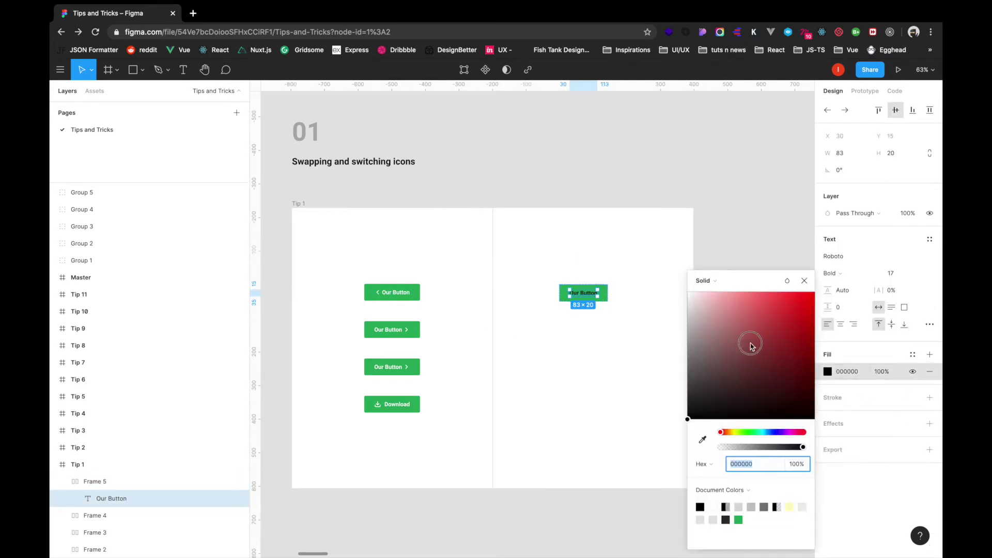
{"action": "left_click", "coordinate": [625, 256]}
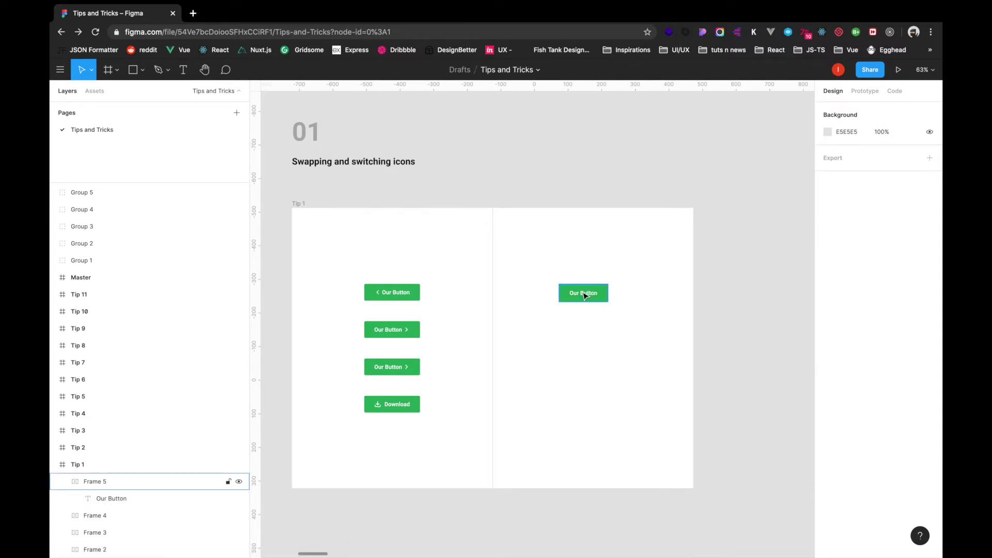
Copy the right-arrow icon component from the Master frame and paste it into the new button after its text
{"action": "scroll", "coordinate": [585, 295], "scroll_direction": "left", "scroll_amount": 2}
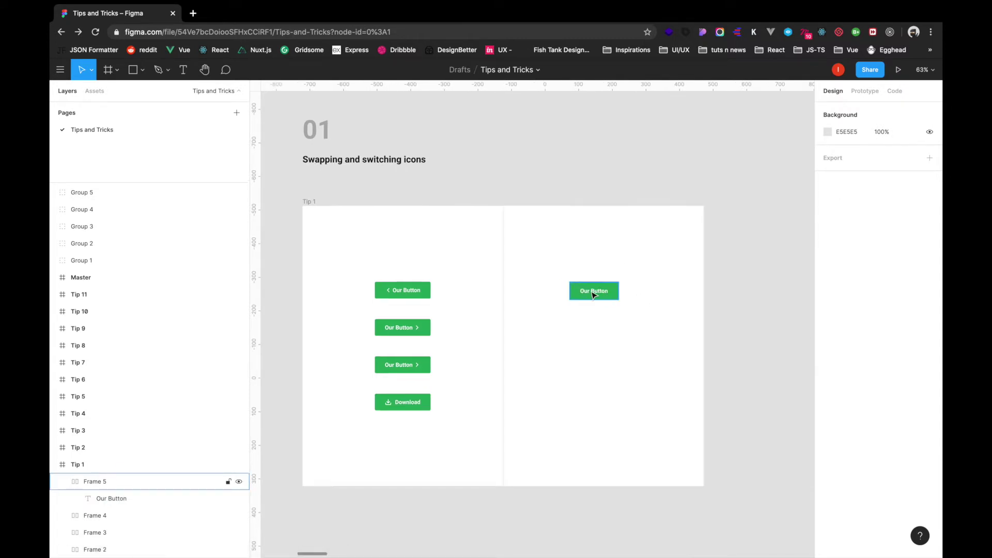
{"action": "scroll", "coordinate": [593, 294], "scroll_direction": "left", "scroll_amount": 15}
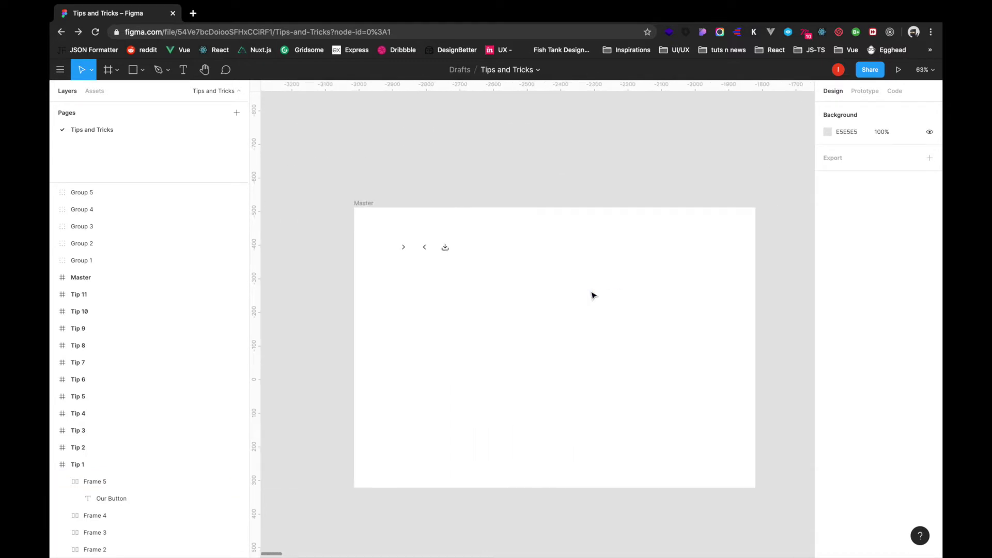
{"action": "left_click", "coordinate": [406, 251]}
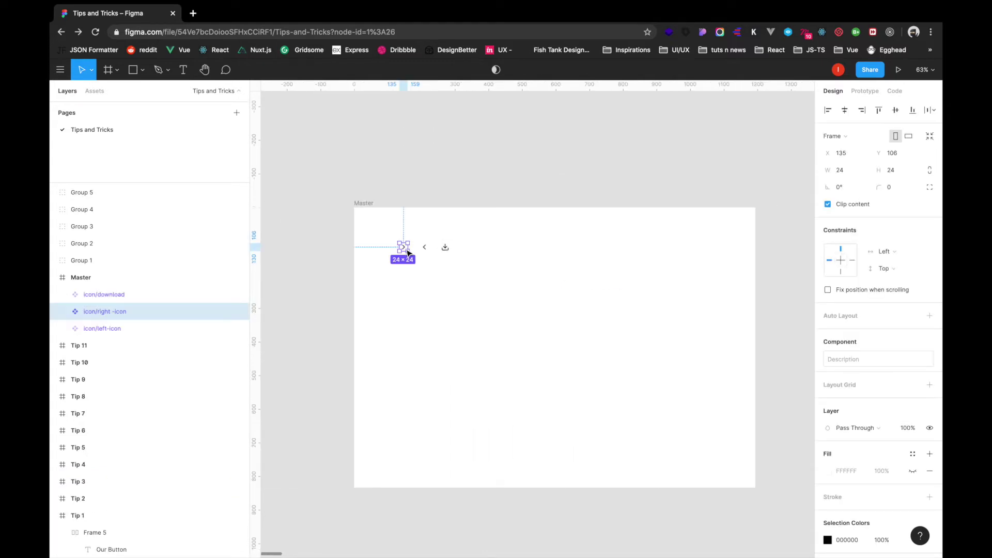
{"action": "scroll", "coordinate": [407, 250], "scroll_direction": "right", "scroll_amount": 15}
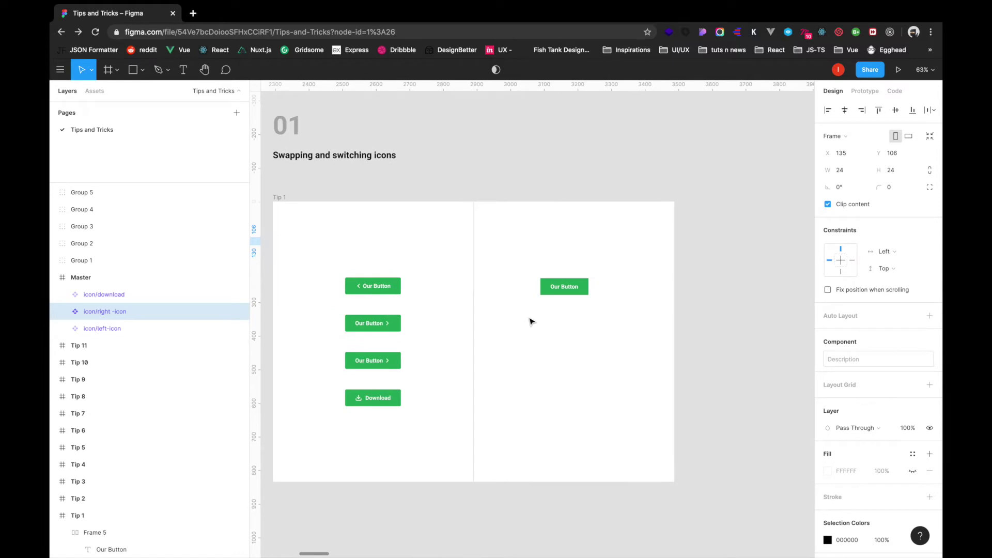
{"action": "scroll", "coordinate": [532, 321], "scroll_direction": "up", "scroll_amount": 3}
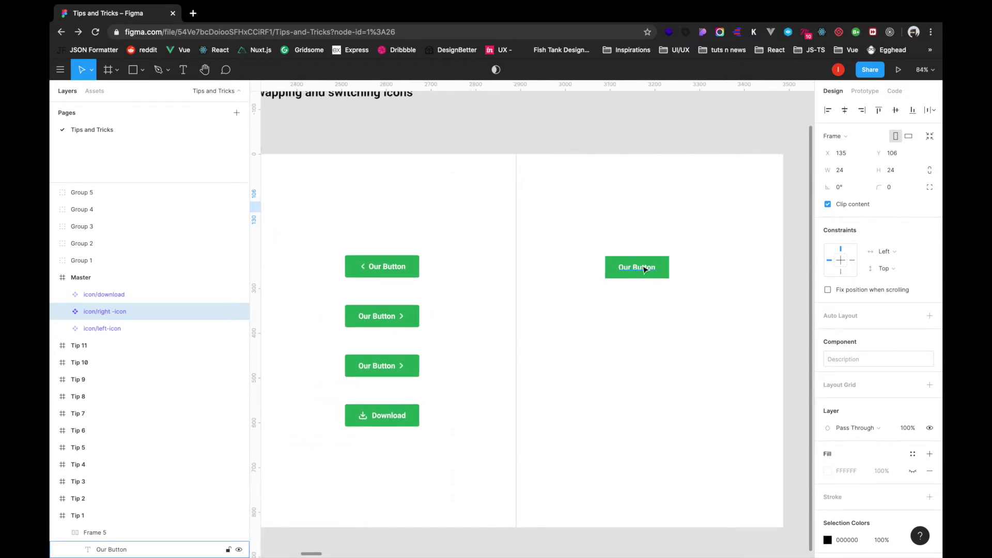
{"action": "left_click", "coordinate": [645, 269]}
{"action": "key", "text": "ctrl+v"}
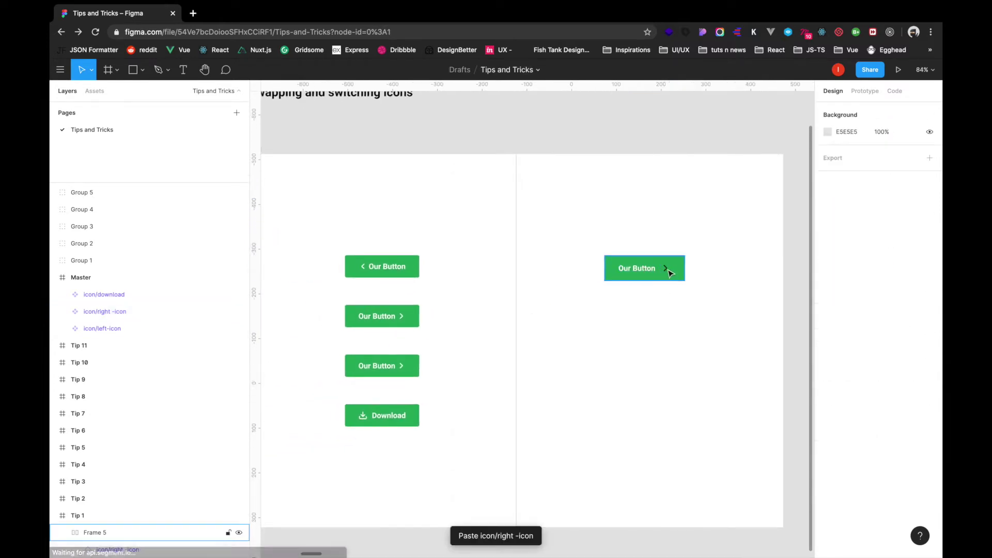
Set the auto layout spacing between the new button's text and icon to 5
{"action": "left_click", "coordinate": [665, 269]}
{"action": "left_click", "coordinate": [922, 351]}
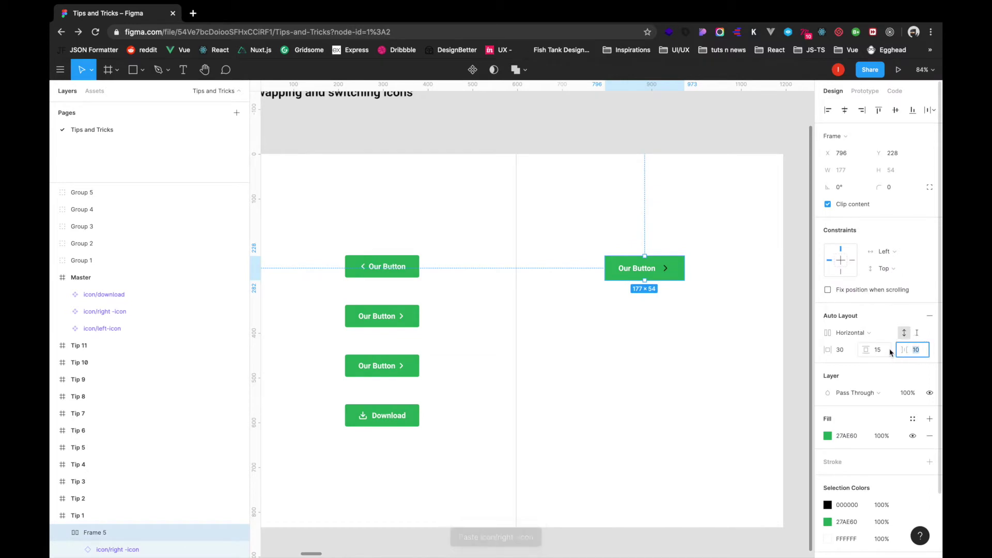
{"action": "type", "text": "5"}
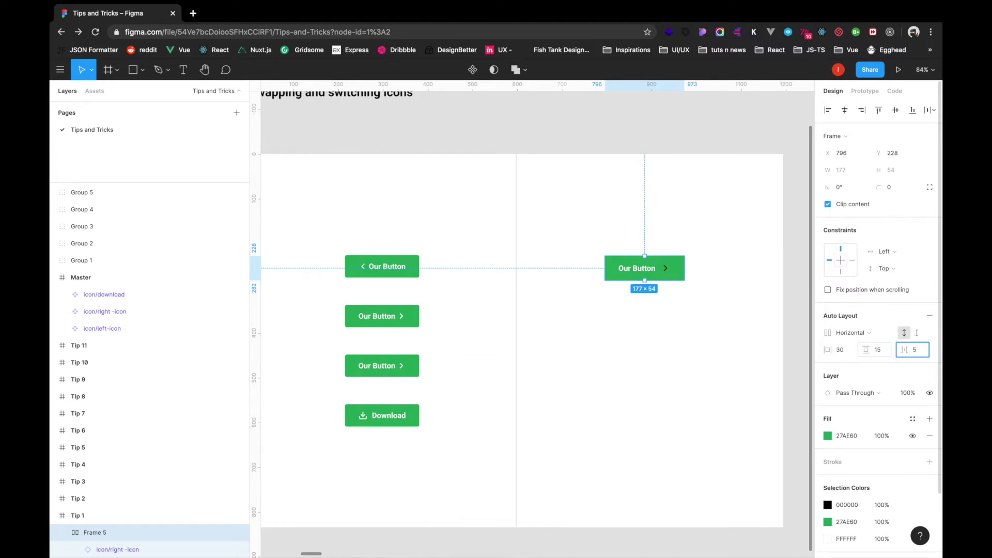
{"action": "left_click", "coordinate": [746, 317]}
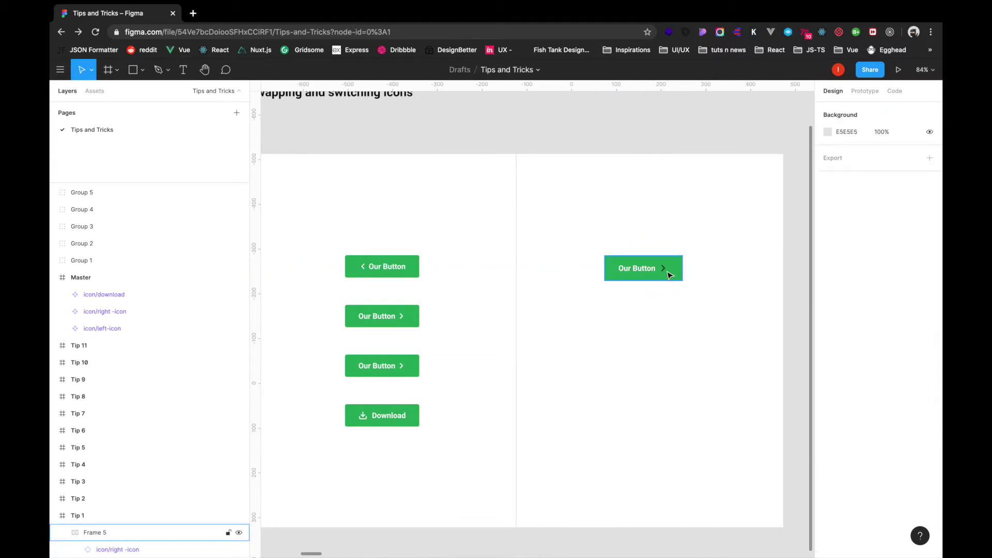
Change the stroke of the arrow vector in the new button to white (FFFFFF)
{"action": "double_click", "coordinate": [664, 269]}
{"action": "left_click", "coordinate": [827, 376]}
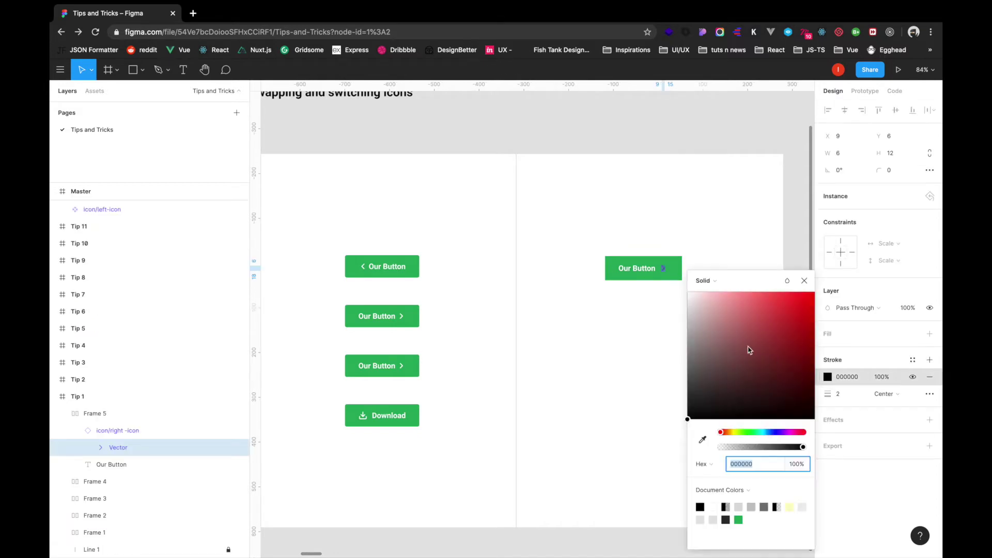
{"action": "left_click", "coordinate": [618, 330]}
Round the corners of the new button frame with a radius of 3
{"action": "left_click", "coordinate": [667, 271]}
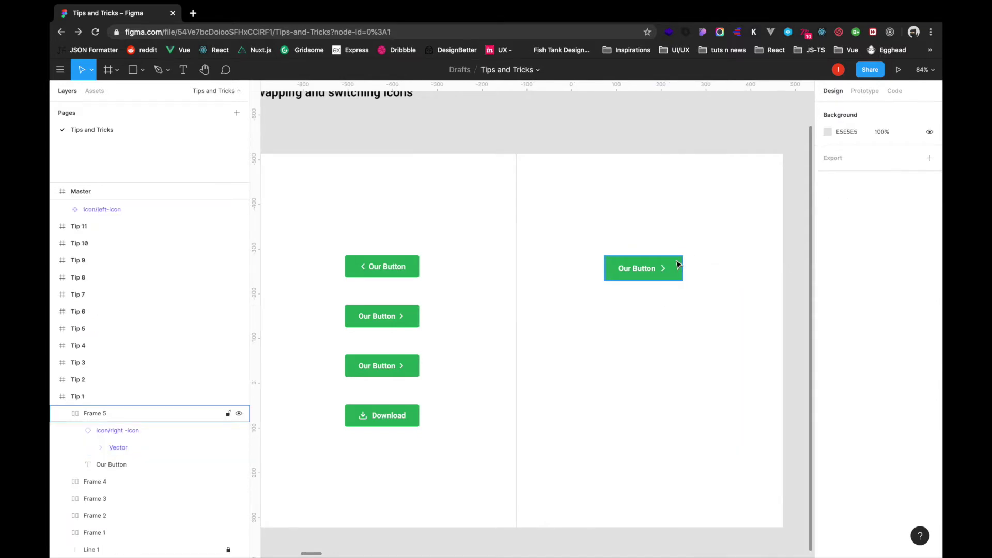
{"action": "left_click", "coordinate": [897, 187]}
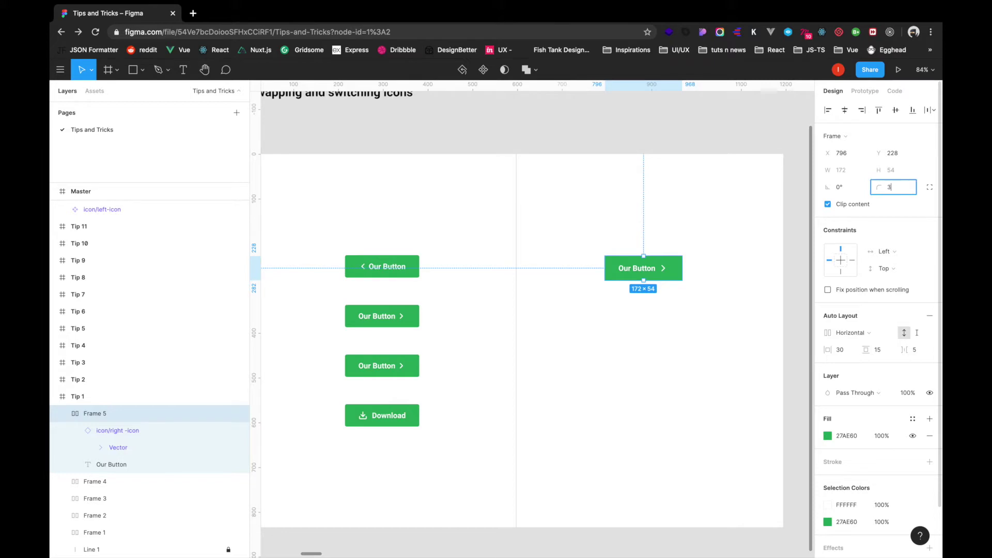
{"action": "left_click", "coordinate": [616, 405]}
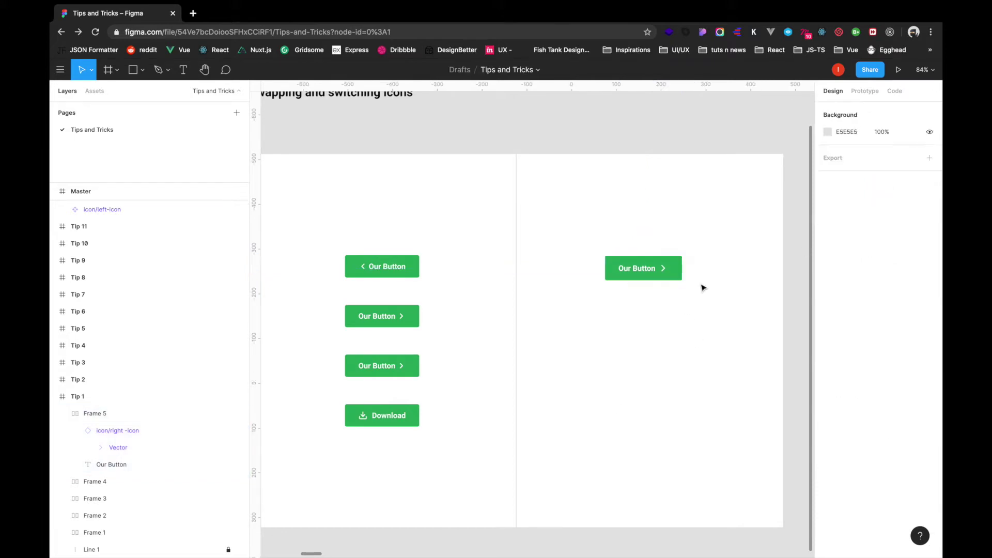
Move the right-arrow icon in front of the text inside the new auto layout button
{"action": "left_click", "coordinate": [662, 277]}
{"action": "scroll", "coordinate": [660, 279], "scroll_direction": "up", "scroll_amount": 2}
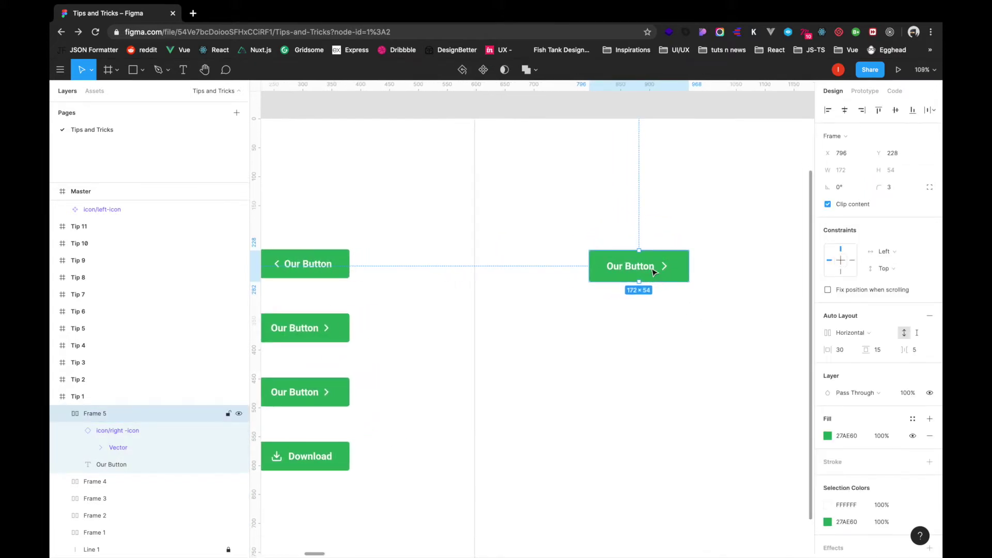
{"action": "scroll", "coordinate": [656, 274], "scroll_direction": "down", "scroll_amount": 2}
{"action": "double_click", "coordinate": [656, 262]}
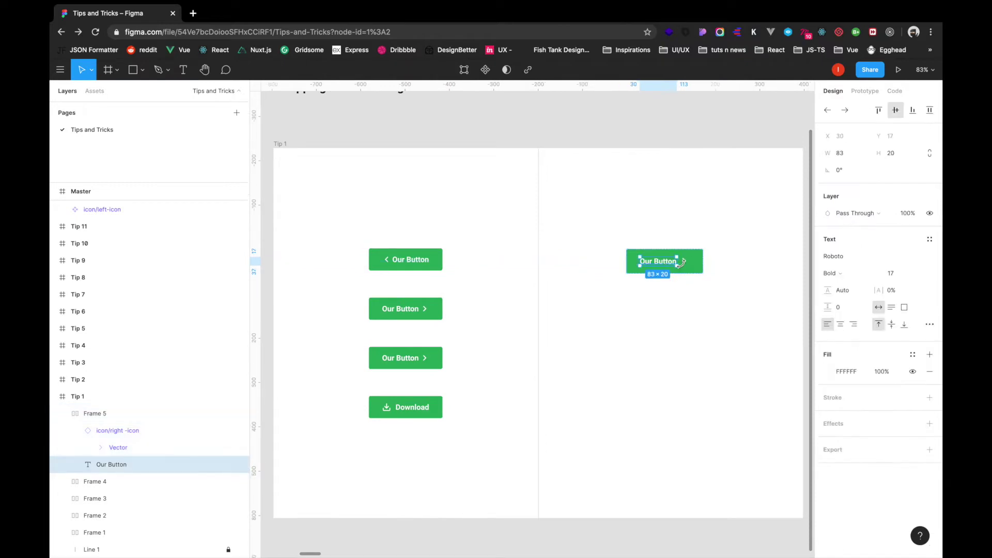
{"action": "left_click", "coordinate": [685, 262]}
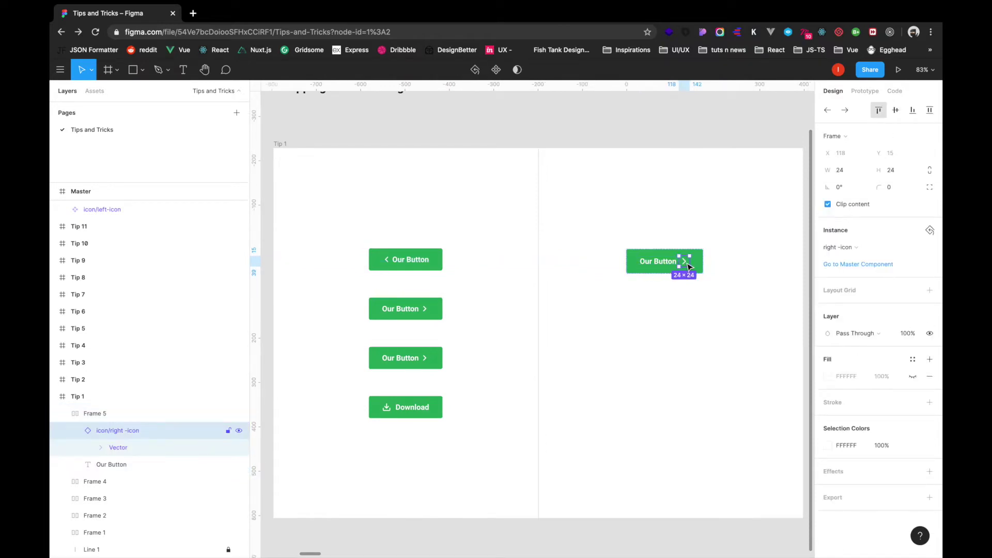
{"action": "key", "text": "Left"}
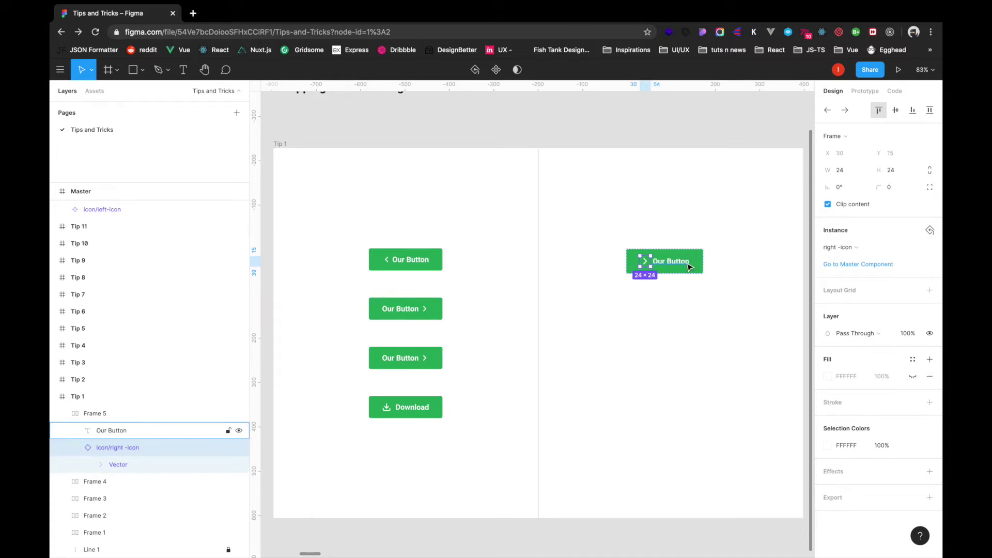
{"action": "key", "text": "Right"}
{"action": "key", "text": "Left"}
{"action": "key", "text": "Right"}
{"action": "key", "text": "Left"}
{"action": "key", "text": "Right"}
{"action": "key", "text": "Left"}
{"action": "key", "text": "Right"}
{"action": "key", "text": "Left"}
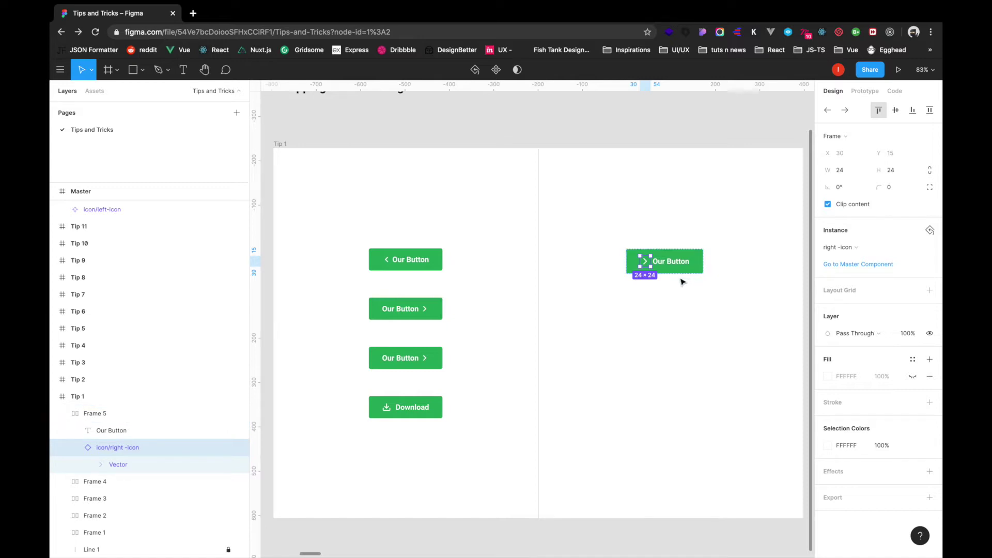
Flip the new button's arrow icon horizontally so that it points left
{"action": "key", "text": "shift+h"}
{"action": "left_click", "coordinate": [653, 303]}
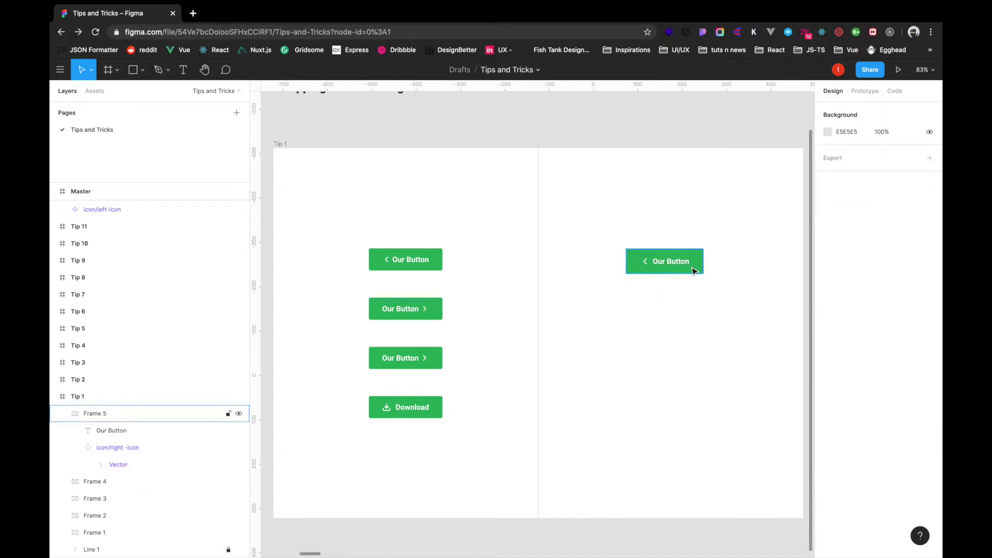
{"action": "left_click", "coordinate": [671, 264]}
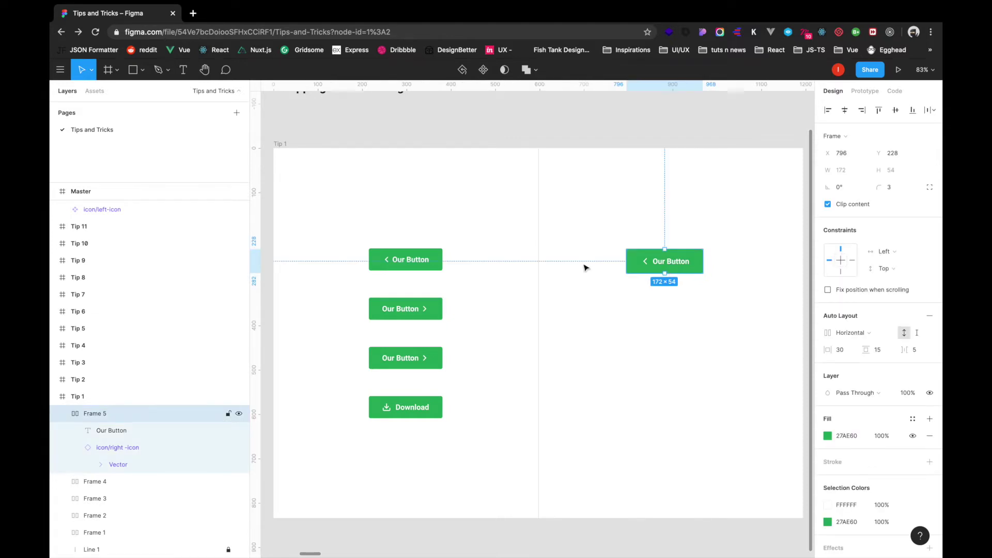
{"action": "left_click", "coordinate": [632, 276]}
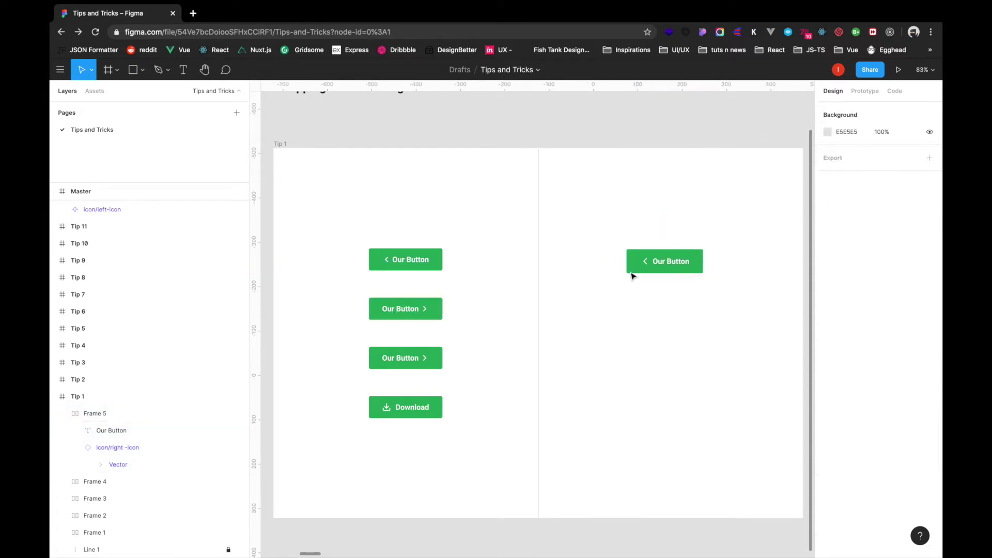
Turn the new button into a component and place a copy of it directly below
{"action": "left_click", "coordinate": [683, 266]}
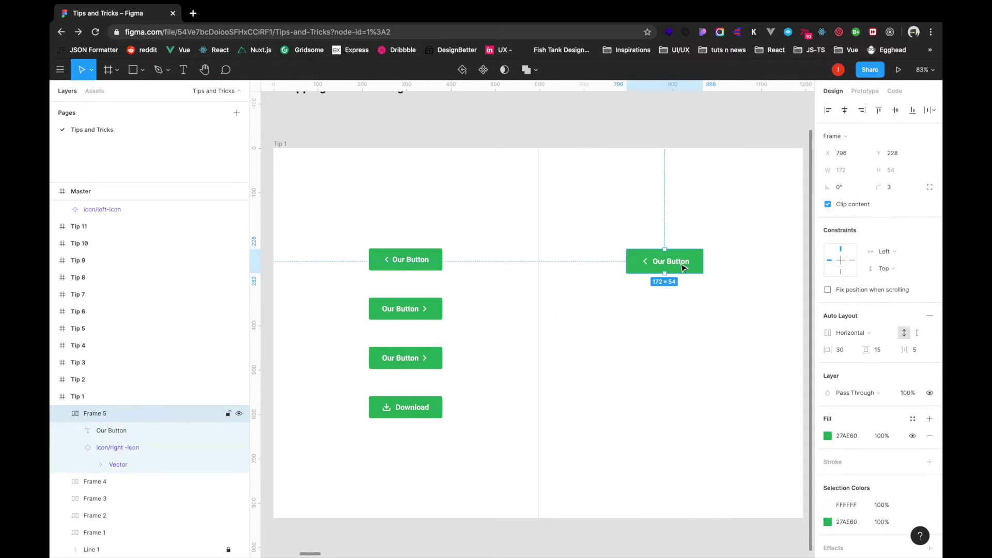
{"action": "left_click", "coordinate": [483, 69]}
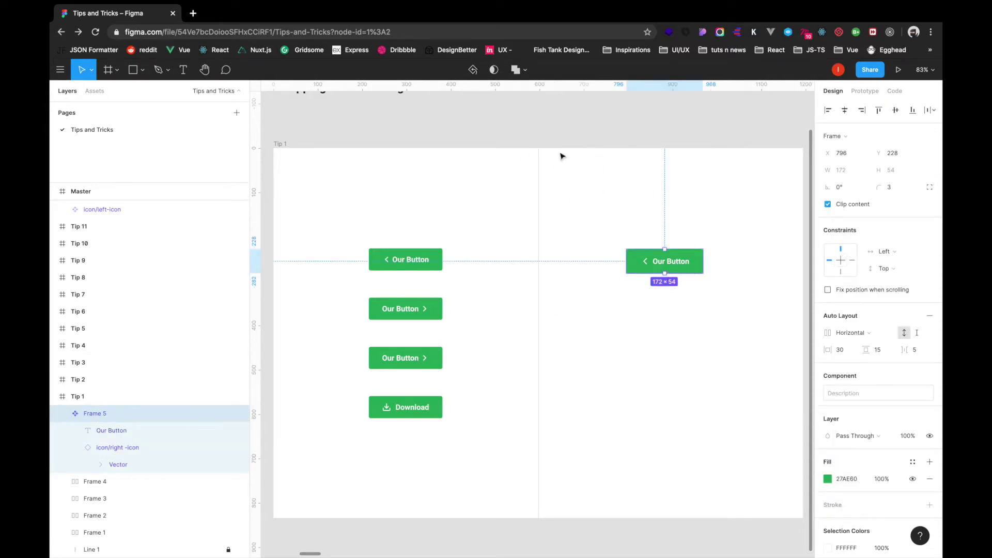
{"action": "key", "text": "alt+super+k"}
{"action": "left_click_drag", "start_coordinate": [684, 262], "coordinate": [683, 328], "text": "alt"}
Replace the icon in the copied button with the right-icon component from the local Master / icon components
{"action": "double_click", "coordinate": [664, 326]}
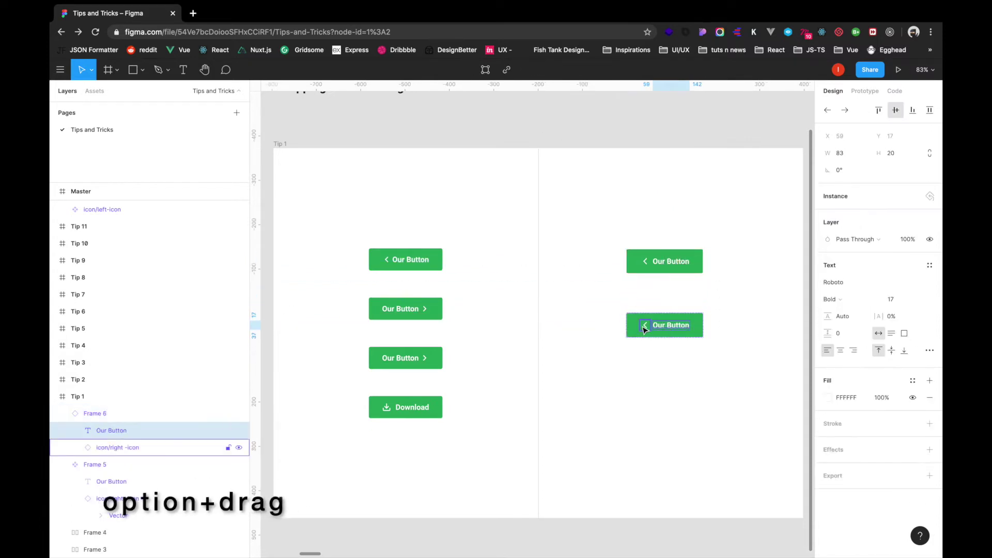
{"action": "left_click", "coordinate": [645, 326]}
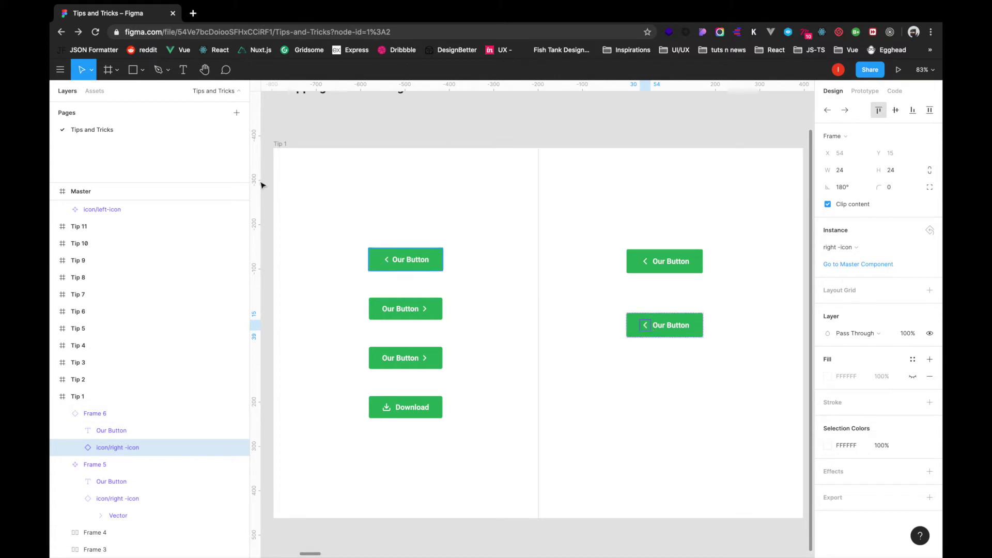
{"action": "left_click", "coordinate": [95, 91]}
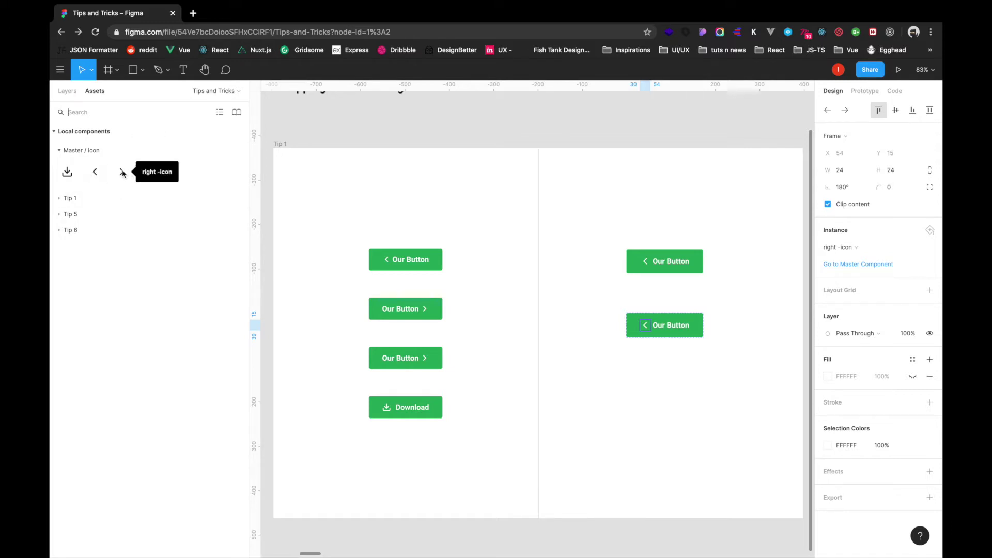
{"action": "left_click_drag", "start_coordinate": [122, 172], "coordinate": [644, 325]}
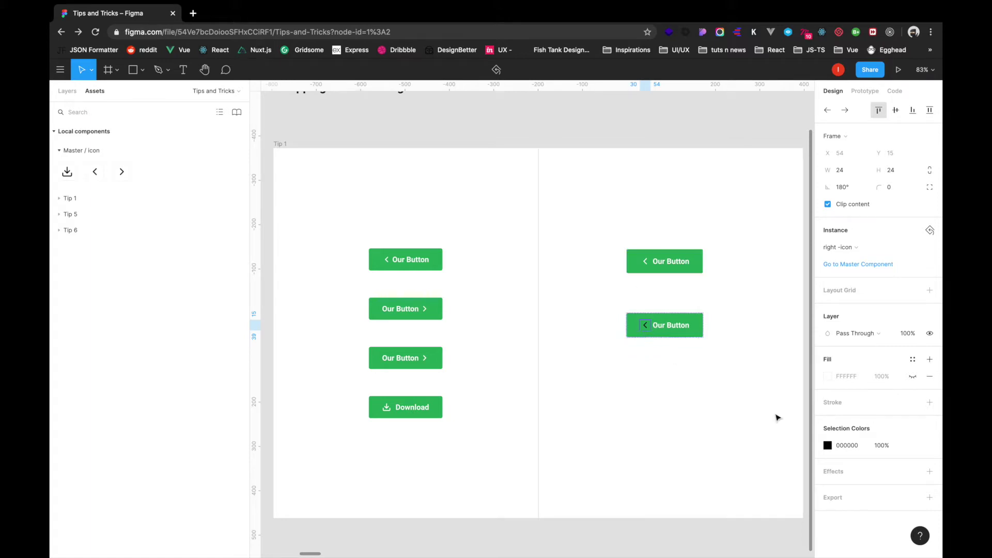
Change the colour of the swapped arrow icon in the second button to white
{"action": "left_click", "coordinate": [827, 445]}
{"action": "key", "text": "i"}
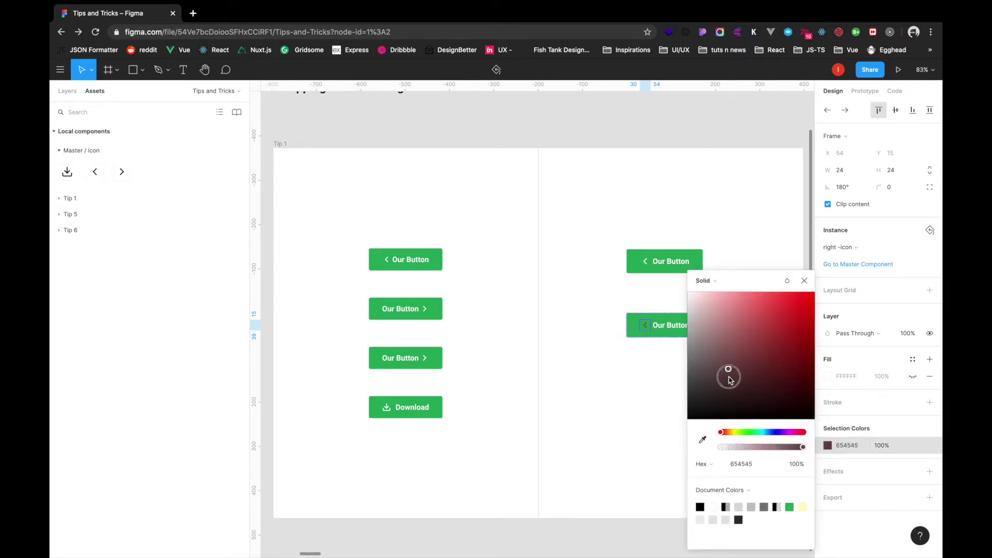
{"action": "key", "text": "Escape"}
Duplicate the second button below itself and change the duplicate's text to Download
{"action": "left_click_drag", "start_coordinate": [666, 329], "coordinate": [666, 381]}
{"action": "left_click", "coordinate": [646, 378]}
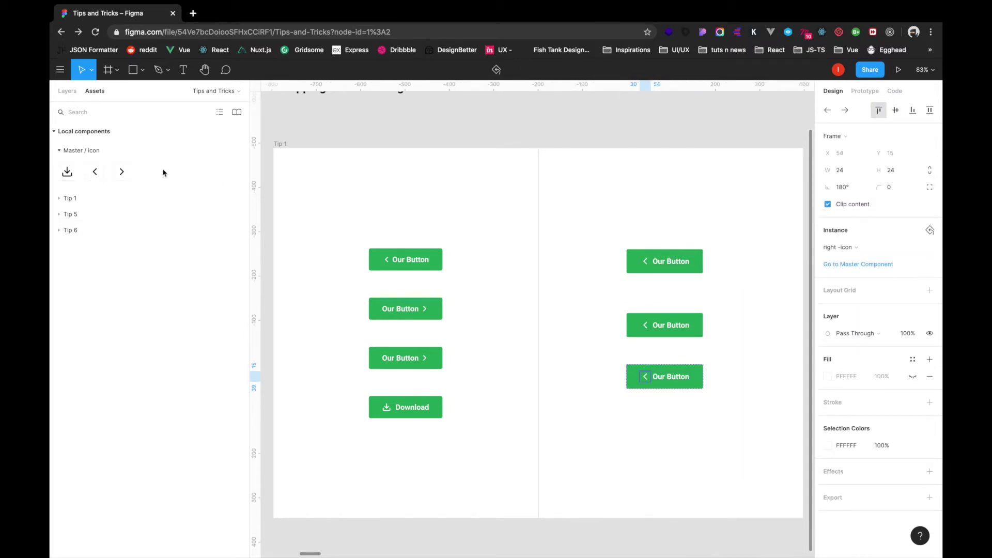
{"action": "left_click", "coordinate": [666, 381]}
{"action": "double_click", "coordinate": [666, 381]}
{"action": "type", "text": "Download"}
{"action": "key", "text": "Escape"}
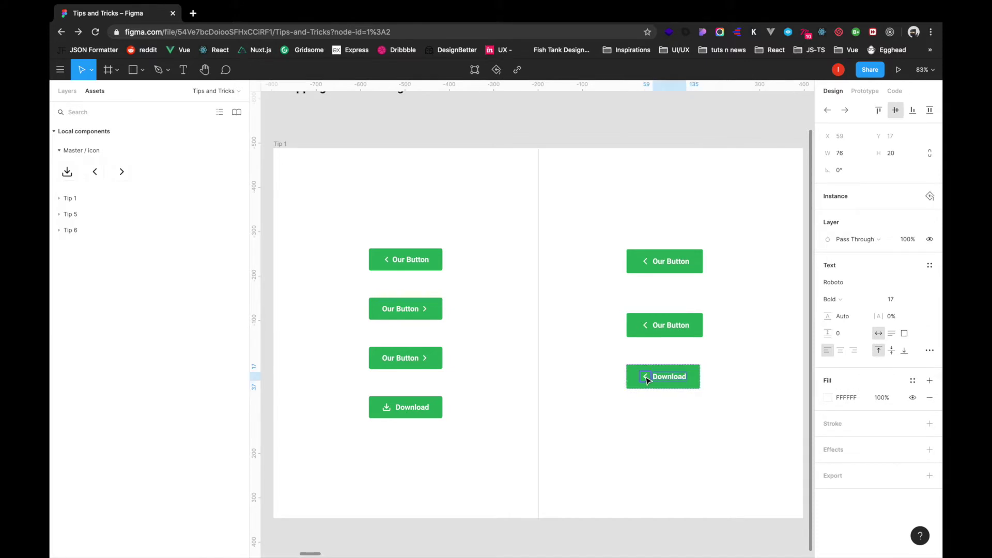
Swap the Download button's arrow for the download icon component and colour the icon white
{"action": "left_click", "coordinate": [646, 380]}
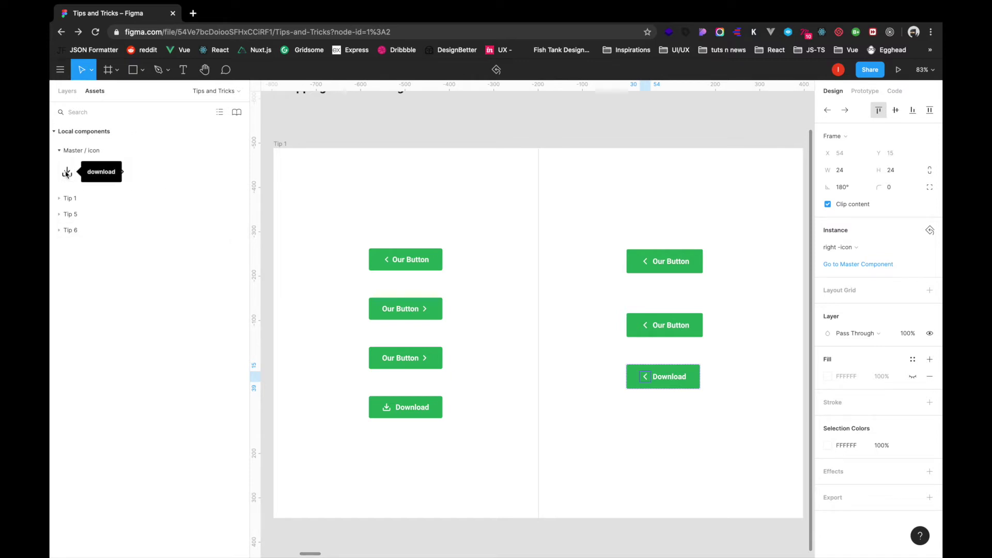
{"action": "left_click_drag", "start_coordinate": [66, 173], "coordinate": [646, 380]}
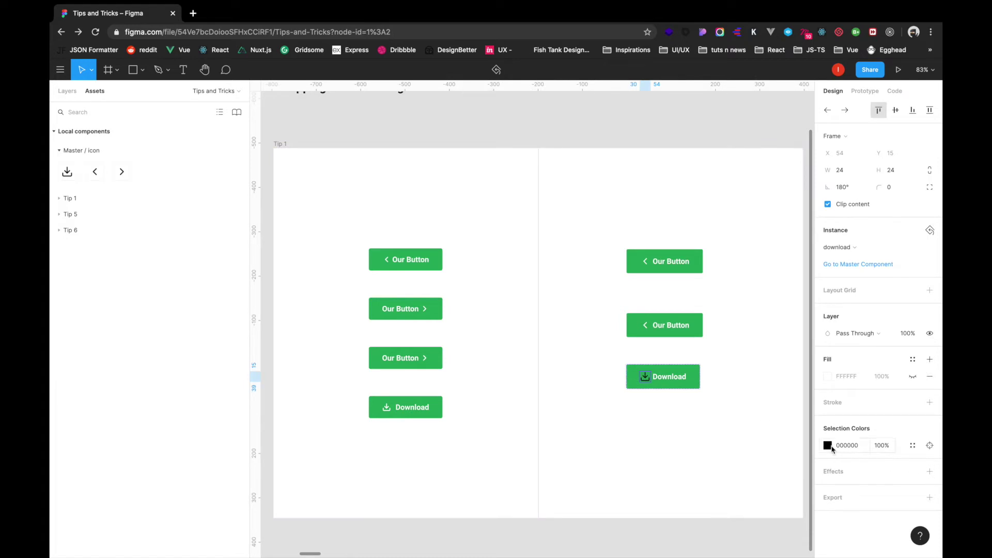
{"action": "left_click", "coordinate": [827, 445]}
{"action": "left_click", "coordinate": [618, 449]}
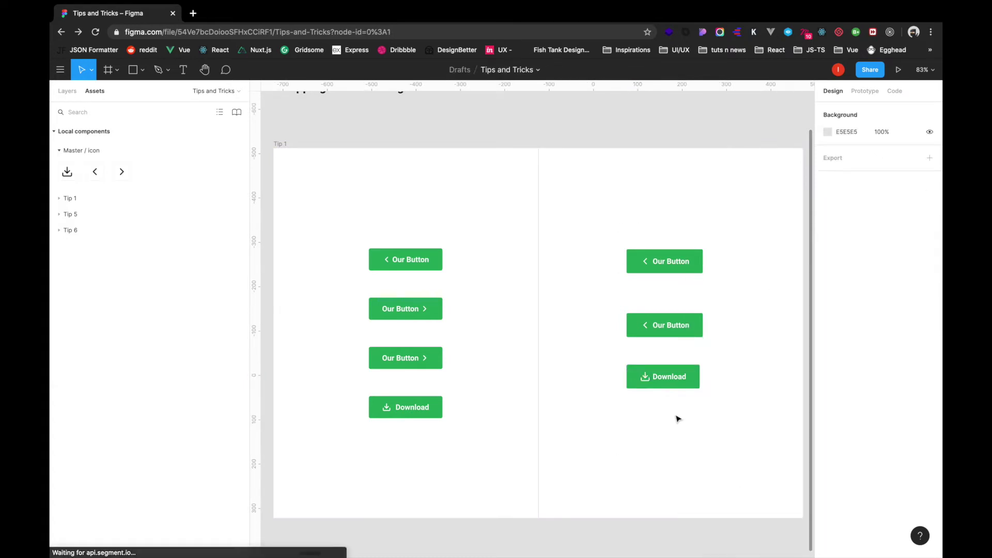
Set the auto layout spacing between the Download button's icon and text to 10
{"action": "left_click", "coordinate": [673, 381]}
{"action": "left_click", "coordinate": [895, 410]}
{"action": "key", "text": "Up"}
{"action": "key", "text": "Up"}
{"action": "key", "text": "Up"}
{"action": "key", "text": "Up"}
{"action": "key", "text": "Up"}
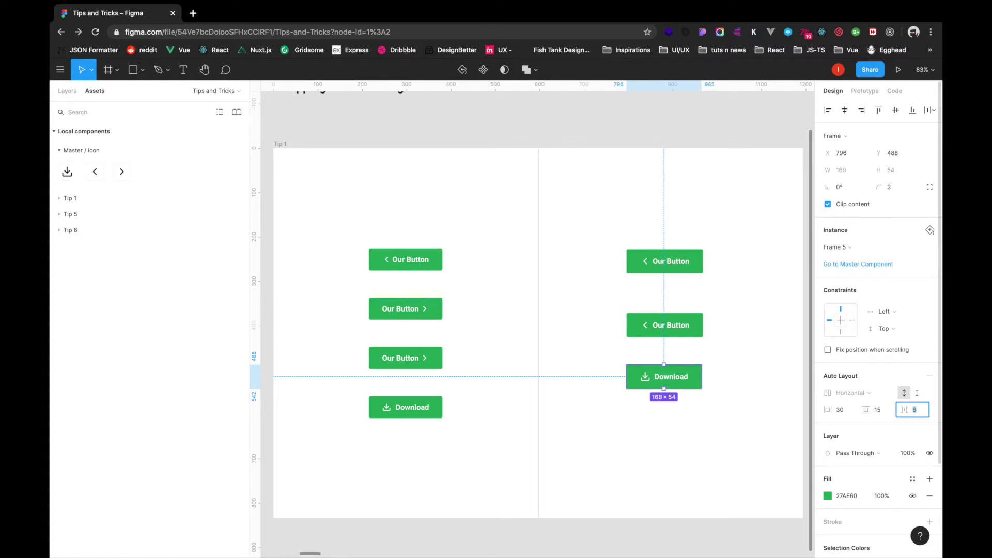
{"action": "key", "text": "Down"}
{"action": "key", "text": "Up"}
{"action": "key", "text": "Down"}
{"action": "key", "text": "Up"}
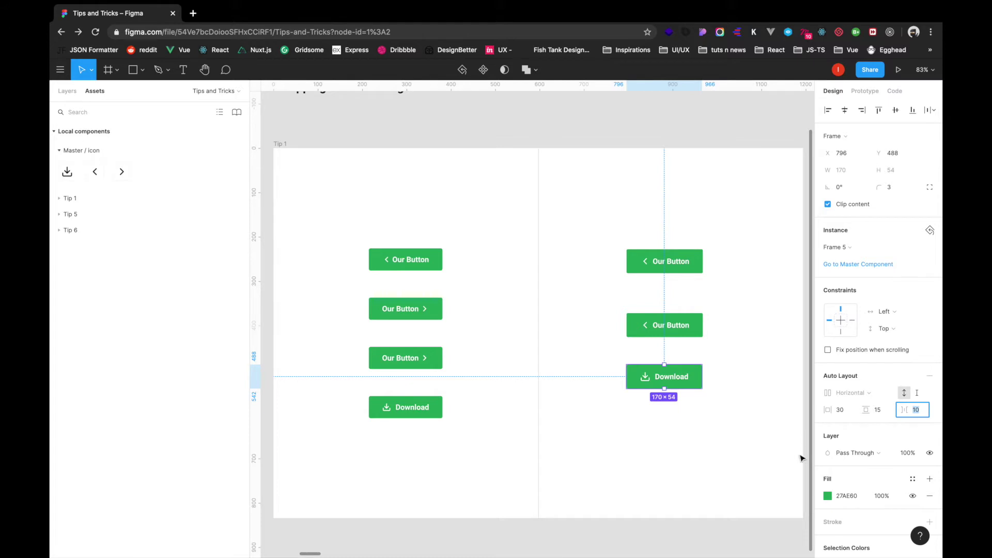
{"action": "left_click", "coordinate": [728, 404]}
Examine and compare the frame sizes of the icons in the Download button and the button above it
{"action": "left_click", "coordinate": [594, 366]}
{"action": "left_click", "coordinate": [595, 367]}
{"action": "left_click", "coordinate": [874, 170]}
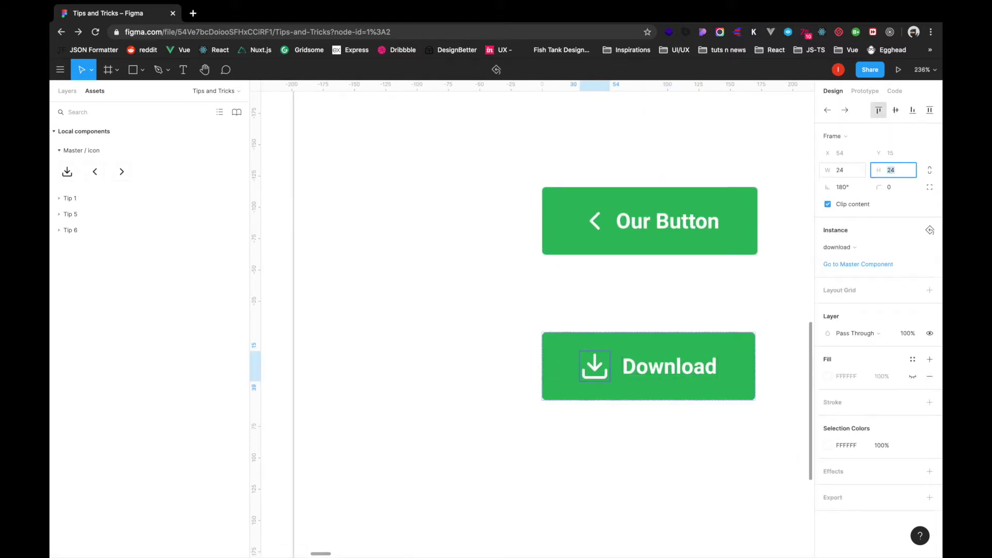
{"action": "left_click", "coordinate": [688, 283]}
{"action": "scroll", "coordinate": [687, 283], "scroll_direction": "down", "scroll_amount": 5}
{"action": "left_click", "coordinate": [666, 259]}
{"action": "left_click", "coordinate": [646, 256]}
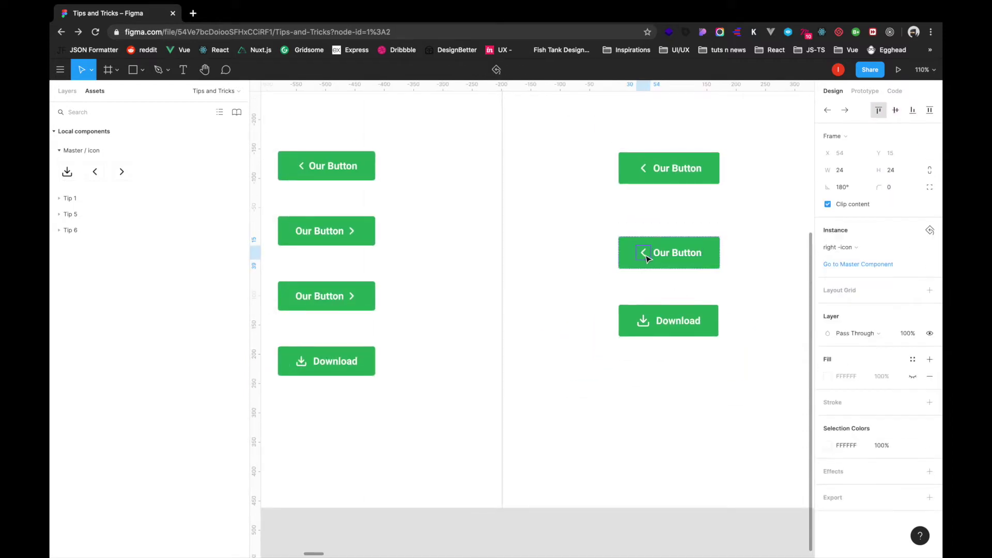
{"action": "left_click", "coordinate": [669, 321]}
{"action": "left_click", "coordinate": [645, 321]}
{"action": "left_click", "coordinate": [701, 367]}
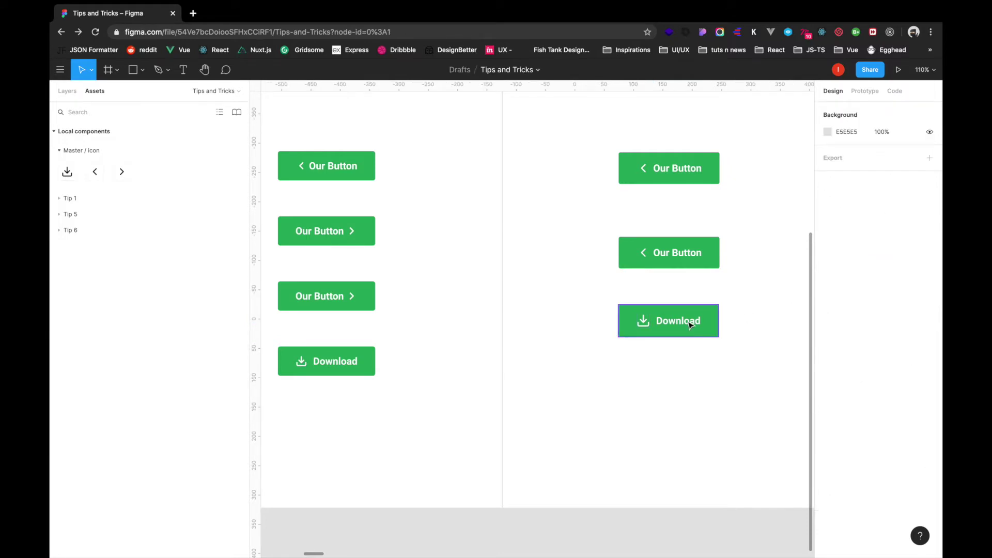
{"action": "left_click", "coordinate": [692, 323]}
{"action": "left_click", "coordinate": [649, 374]}
Go from the Tip 1 frame to the Tip 2 frame, Placing Images
{"action": "scroll", "coordinate": [650, 377], "scroll_direction": "down", "scroll_amount": 5}
{"action": "scroll", "coordinate": [650, 377], "scroll_direction": "down", "scroll_amount": 3}
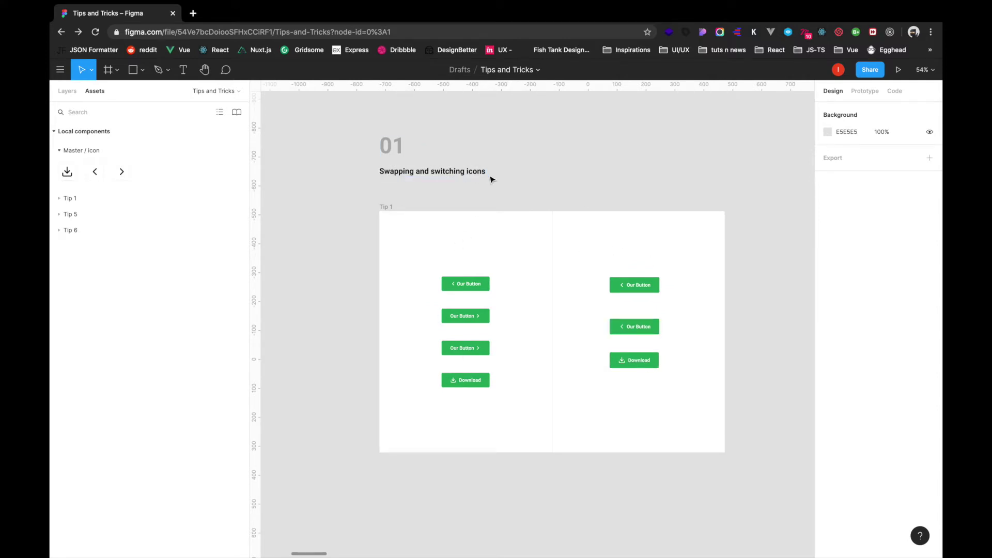
{"action": "scroll", "coordinate": [642, 295], "scroll_direction": "up", "scroll_amount": 2}
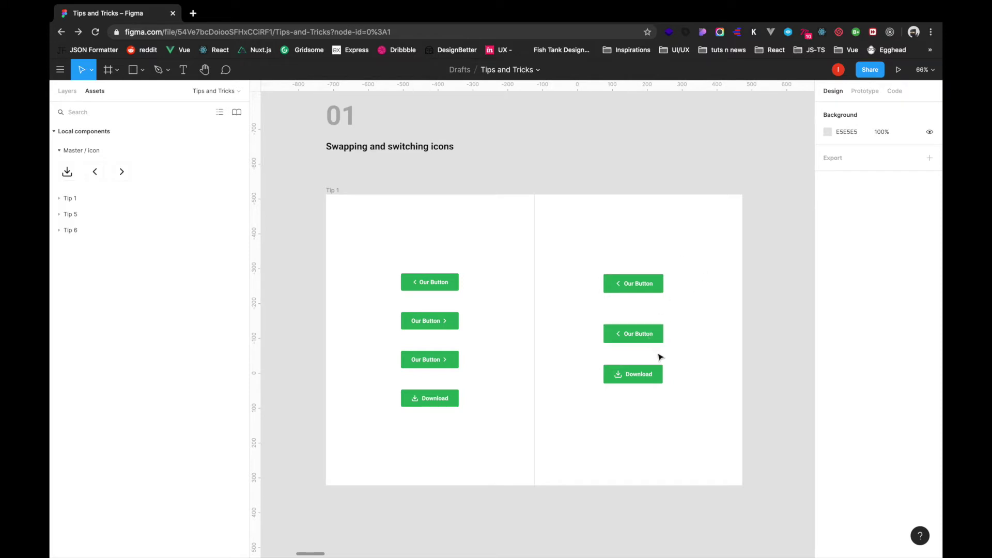
{"action": "key", "text": "ctrl+backslash"}
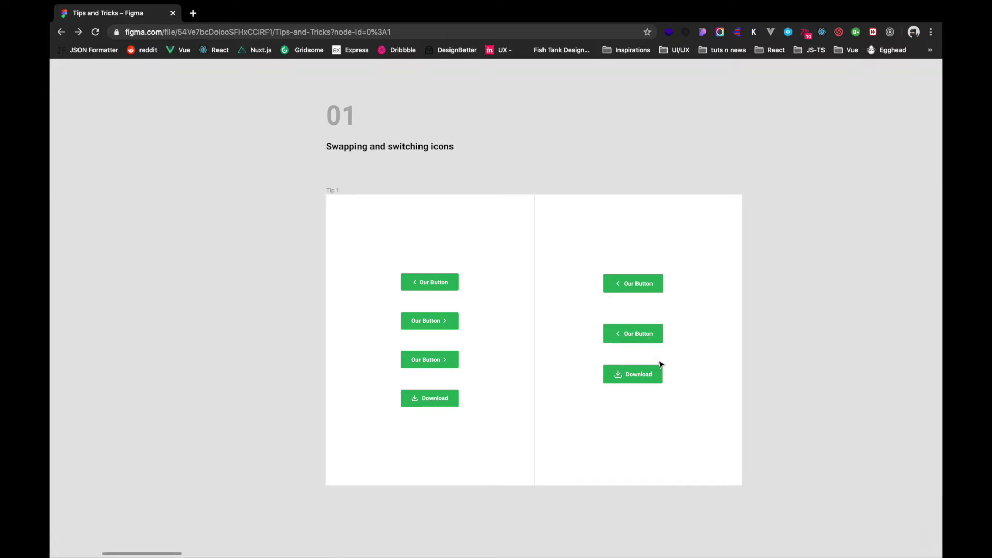
{"action": "key", "text": "n"}
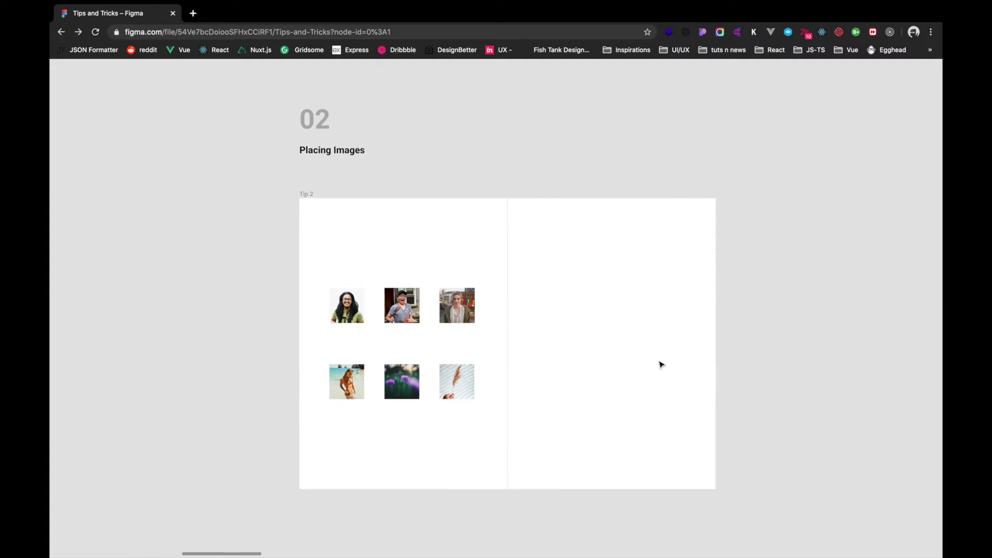
{"action": "key", "text": "ctrl+backslash"}
{"action": "scroll", "coordinate": [660, 363], "scroll_direction": "up", "scroll_amount": 1}
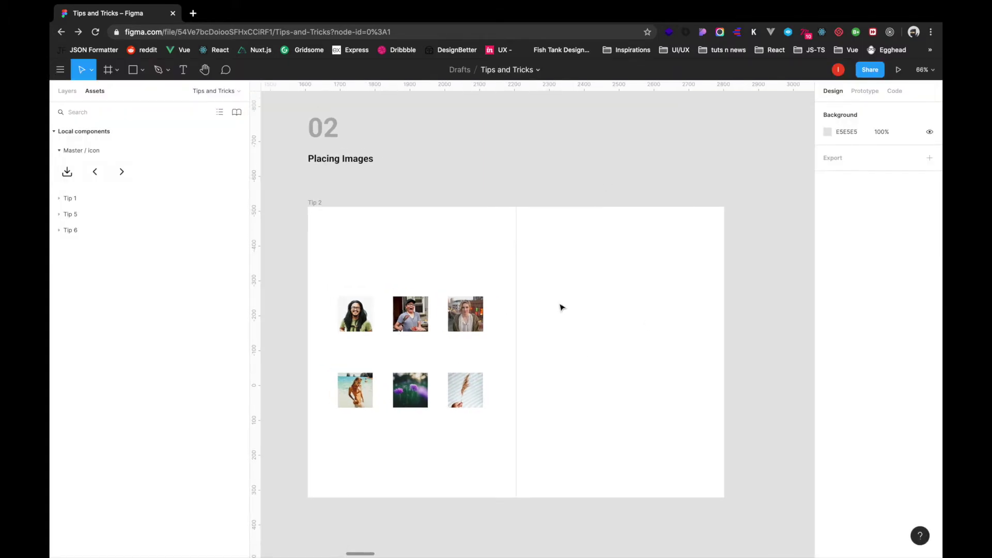
Draw a 100 × 100 square in the empty half of the Tip 2 frame and duplicate it into two rows of three
{"action": "key", "text": "r"}
{"action": "left_click", "coordinate": [559, 304]}
{"action": "left_click", "coordinate": [631, 298]}
{"action": "left_click_drag", "start_coordinate": [564, 308], "coordinate": [668, 326]}
{"action": "left_click", "coordinate": [654, 374]}
{"action": "left_click_drag", "start_coordinate": [672, 360], "coordinate": [541, 278]}
{"action": "left_click_drag", "start_coordinate": [566, 309], "coordinate": [569, 384], "text": "alt"}
{"action": "left_click", "coordinate": [585, 238]}
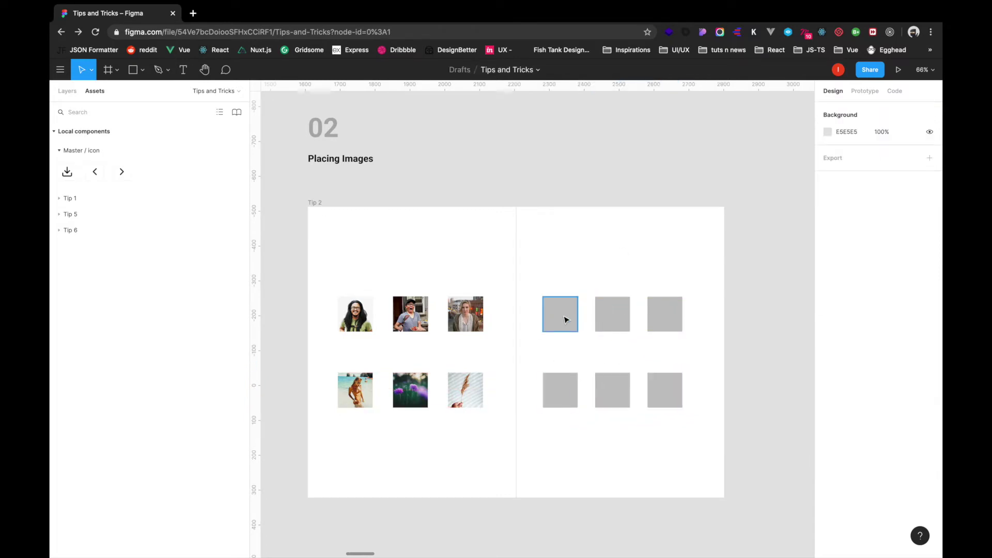
{"action": "left_click", "coordinate": [562, 401]}
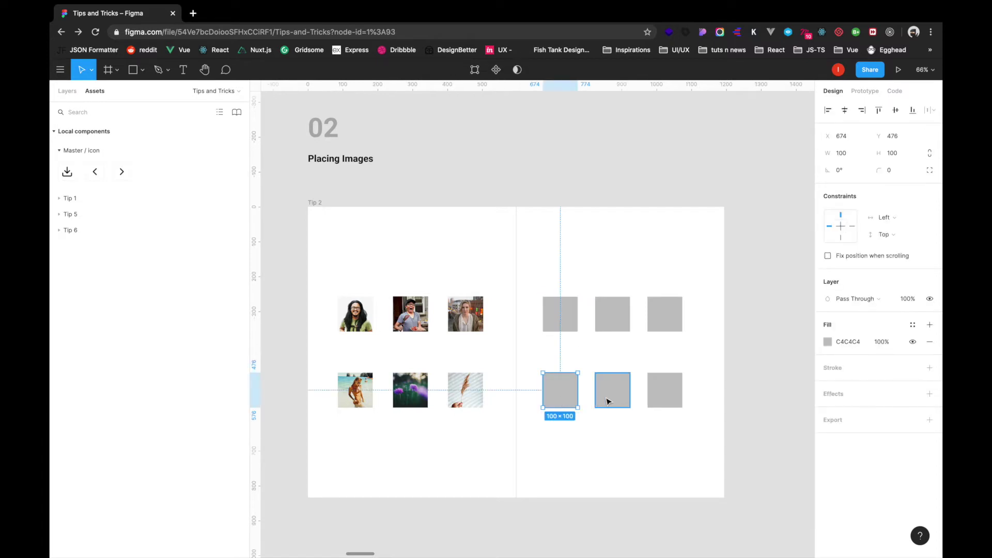
{"action": "left_click", "coordinate": [606, 431]}
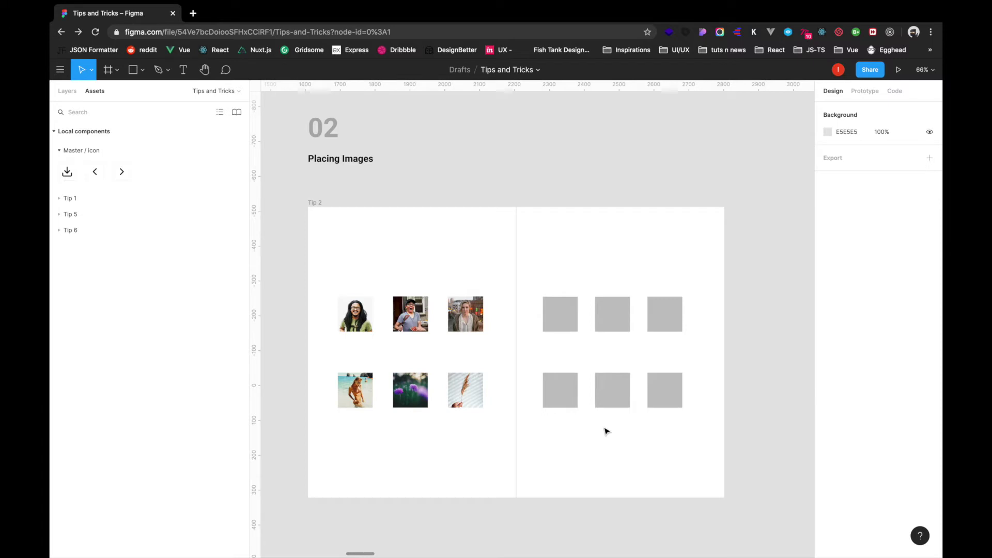
Find and run the Content Reel plugin
{"action": "key", "text": "ctrl+slash"}
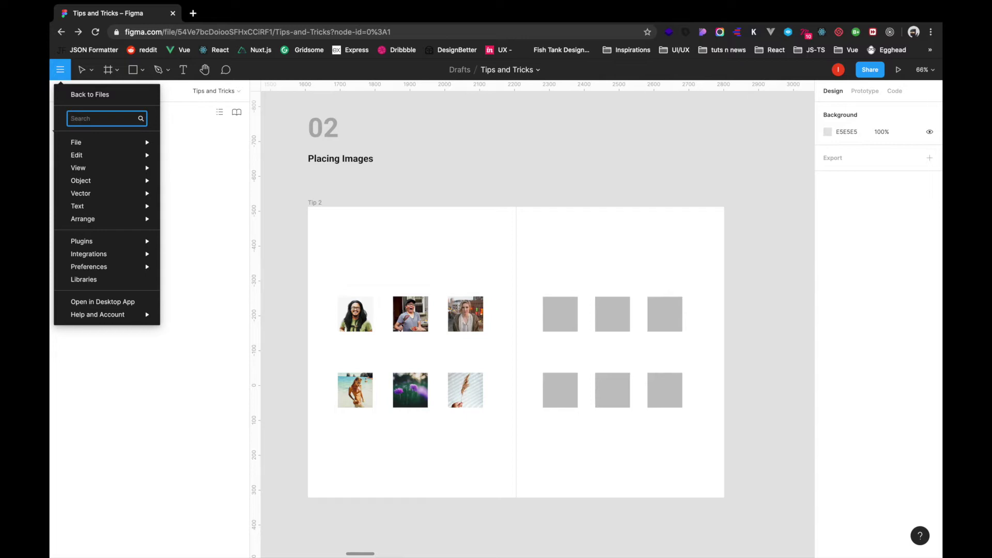
{"action": "type", "text": "cont"}
{"action": "key", "text": "Return"}
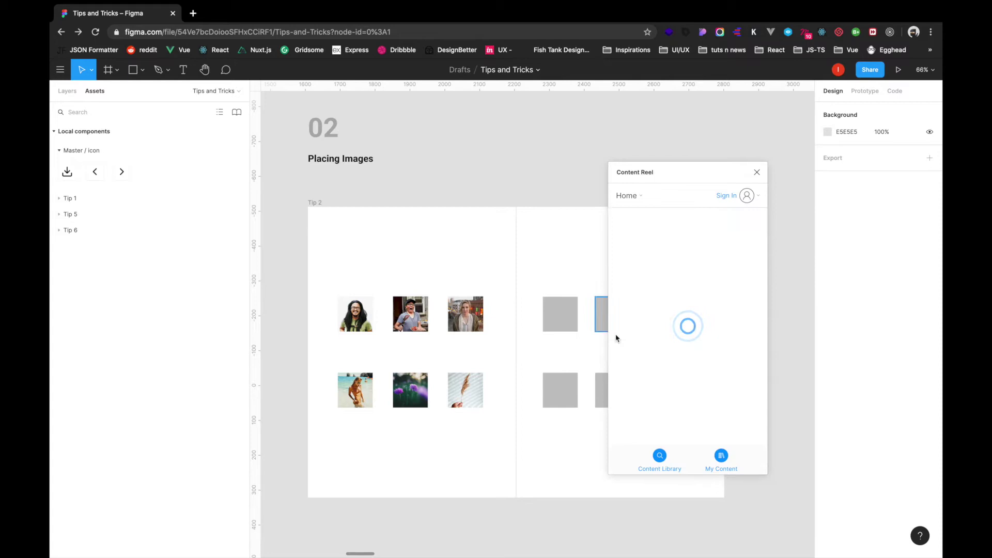
Fill the lower row of three grey squares in Tip 2 with images from Content Reel's Avatars set
{"action": "scroll", "coordinate": [569, 365], "scroll_direction": "right", "scroll_amount": 5}
{"action": "left_click", "coordinate": [448, 376]}
{"action": "left_click", "coordinate": [506, 376], "text": "shift"}
{"action": "left_click", "coordinate": [549, 380], "text": "shift"}
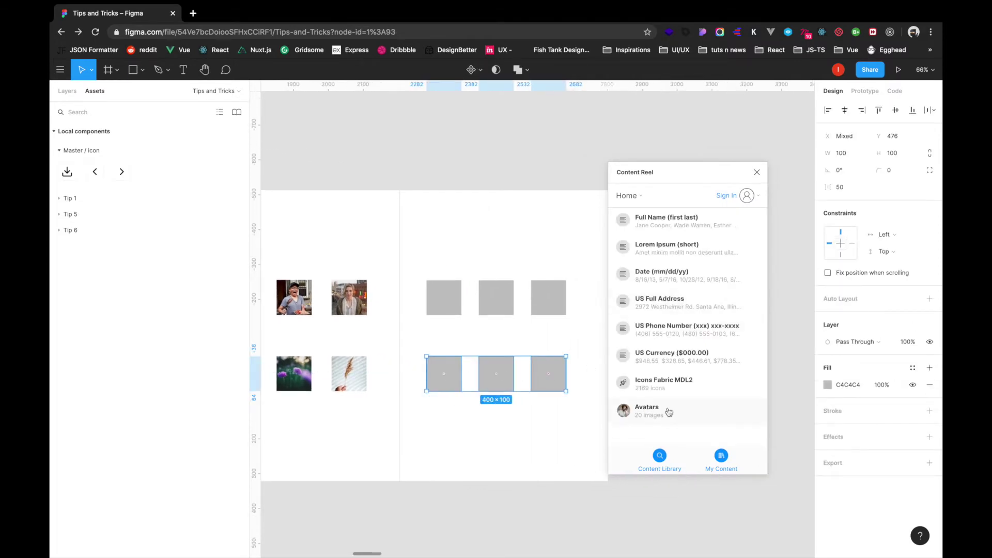
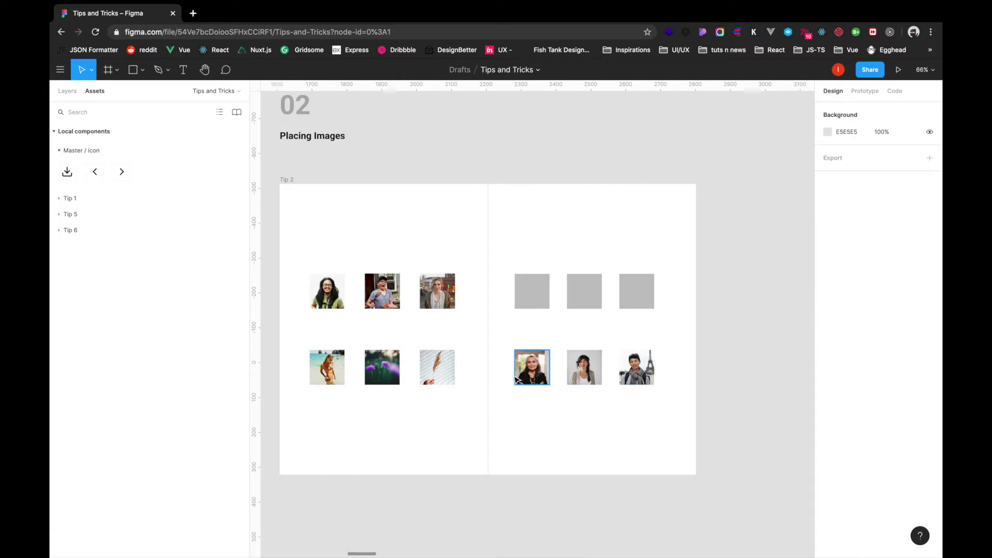
{"action": "left_click_drag", "start_coordinate": [501, 371], "coordinate": [680, 401]}
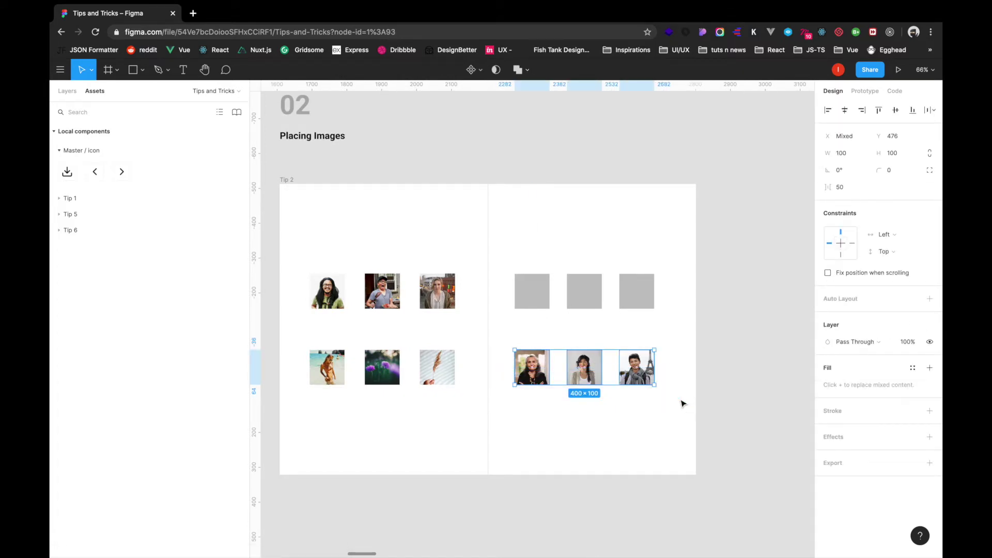
{"action": "left_click", "coordinate": [633, 422]}
{"action": "scroll", "coordinate": [634, 422], "scroll_direction": "left", "scroll_amount": 2}
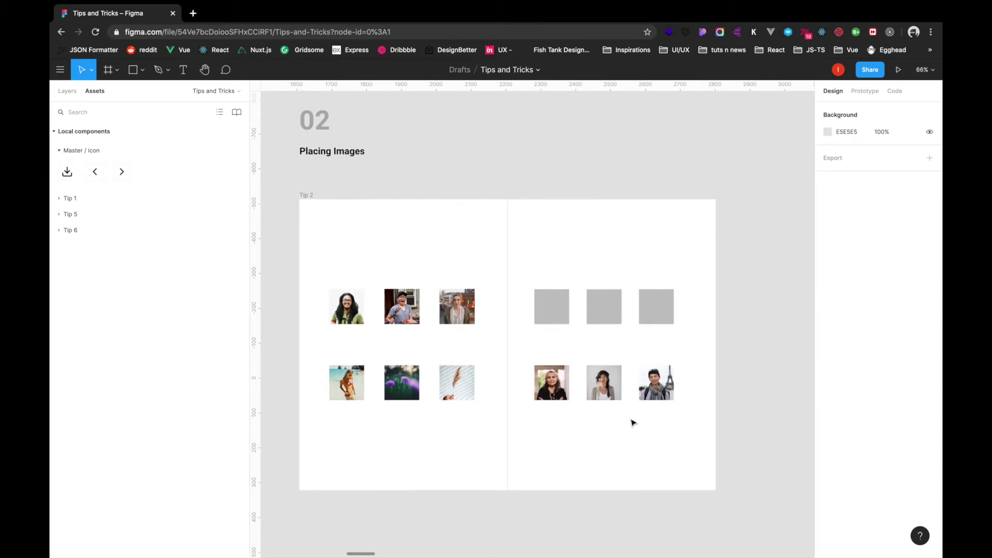
{"action": "left_click", "coordinate": [556, 309]}
{"action": "left_click", "coordinate": [619, 307]}
{"action": "left_click", "coordinate": [655, 307]}
{"action": "left_click_drag", "start_coordinate": [519, 275], "coordinate": [691, 326]}
{"action": "left_click", "coordinate": [690, 327]}
{"action": "left_click_drag", "start_coordinate": [510, 275], "coordinate": [698, 324]}
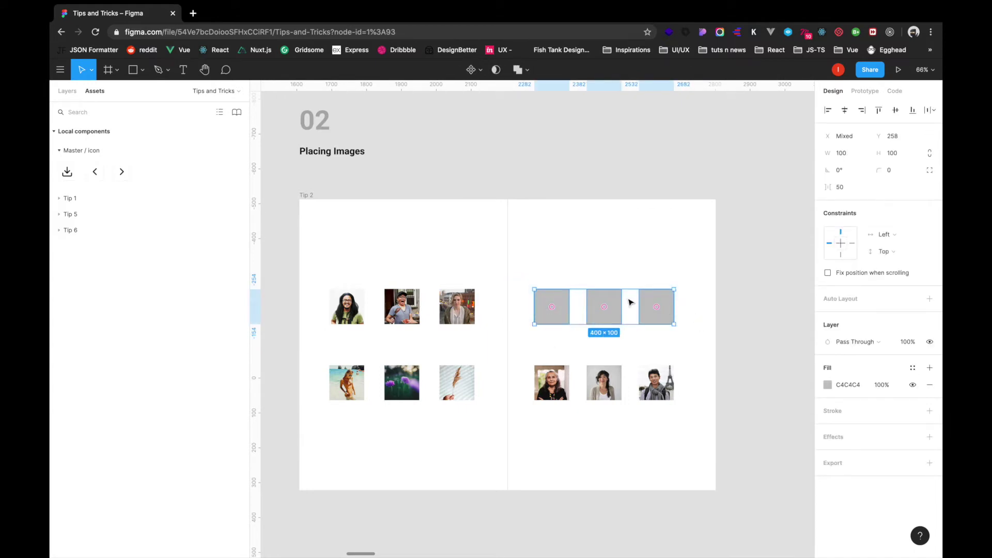
{"action": "left_click", "coordinate": [569, 249]}
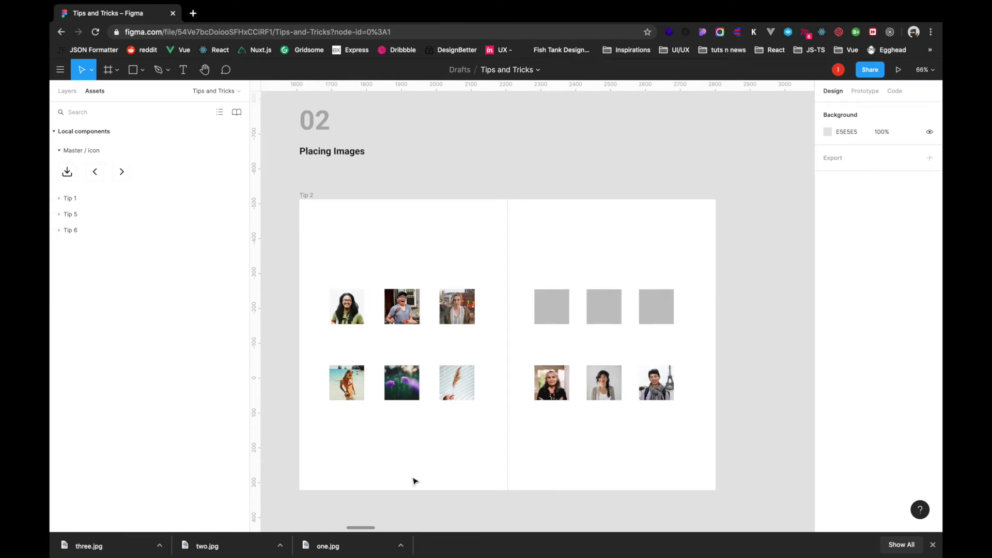
Select the upper row of three grey squares and load one.jpg, two.jpg and three.jpg from the Desktop with Place Image
{"action": "left_click", "coordinate": [560, 292]}
{"action": "mouse_move", "coordinate": [686, 321]}
{"action": "left_mouse_down"}
{"action": "mouse_move", "coordinate": [522, 274]}
{"action": "mouse_move", "coordinate": [686, 334]}
{"action": "left_mouse_up"}
{"action": "left_click", "coordinate": [520, 285]}
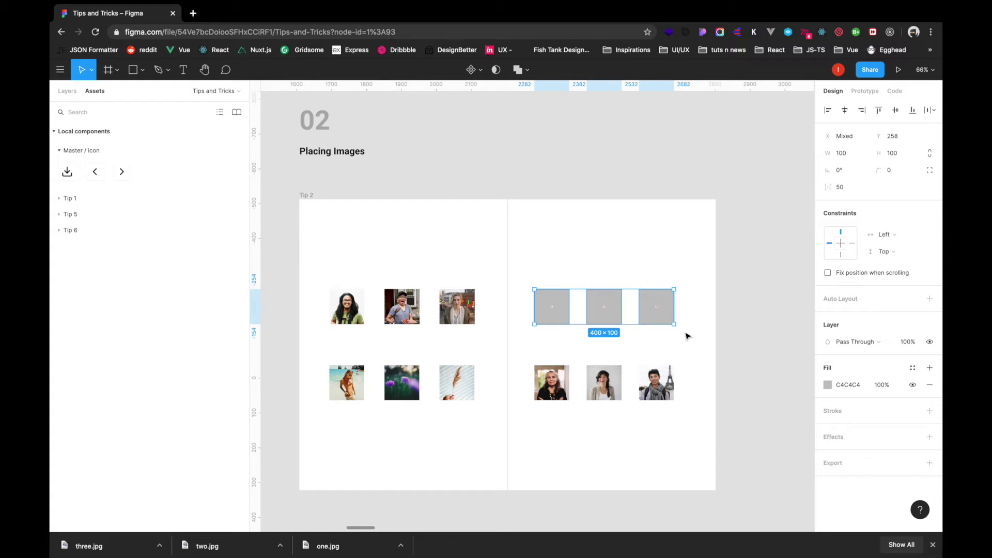
{"action": "key", "text": "super+slash"}
{"action": "type", "text": "pla"}
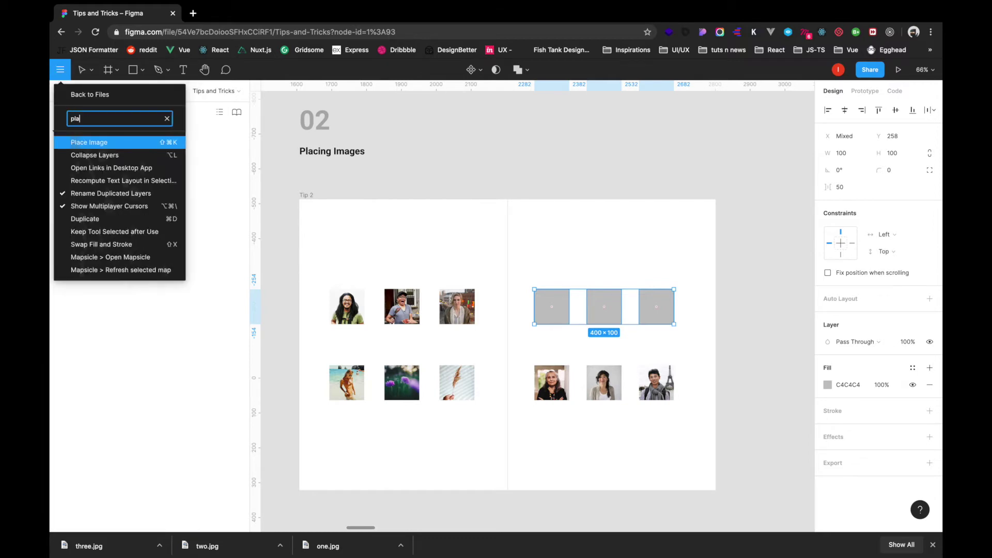
{"action": "type", "text": "ce"}
{"action": "key", "text": "Return"}
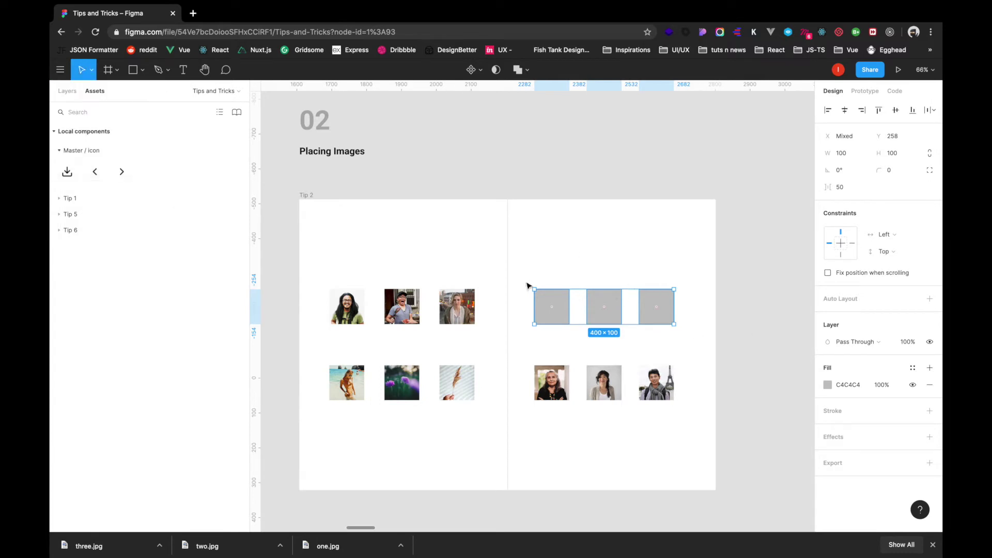
{"action": "left_click", "coordinate": [470, 106]}
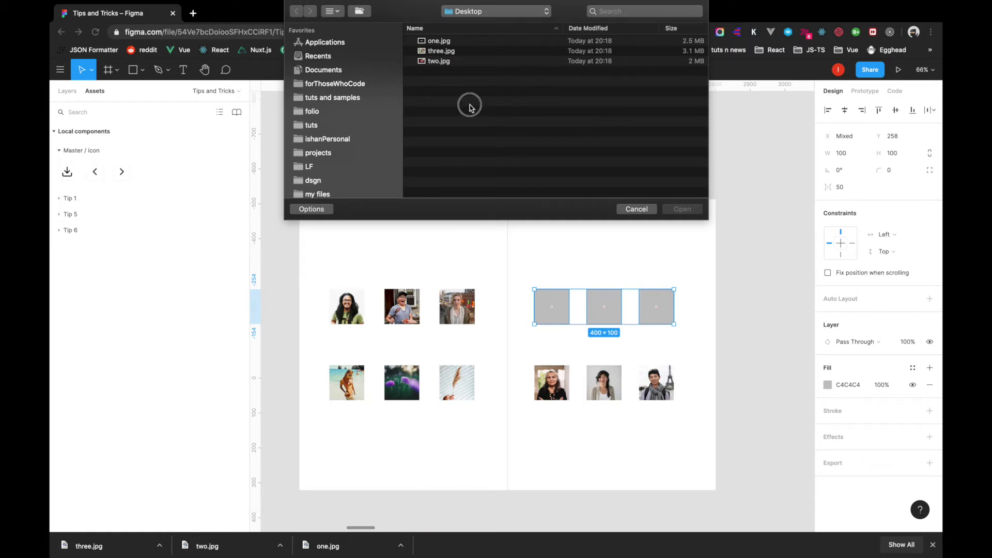
{"action": "left_click_drag", "start_coordinate": [469, 106], "coordinate": [445, 45]}
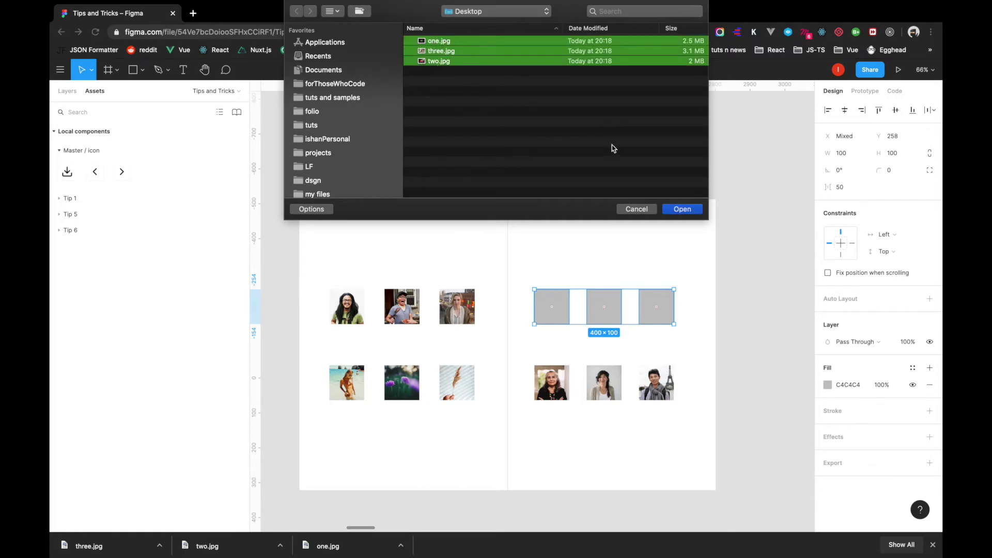
{"action": "left_click", "coordinate": [681, 209]}
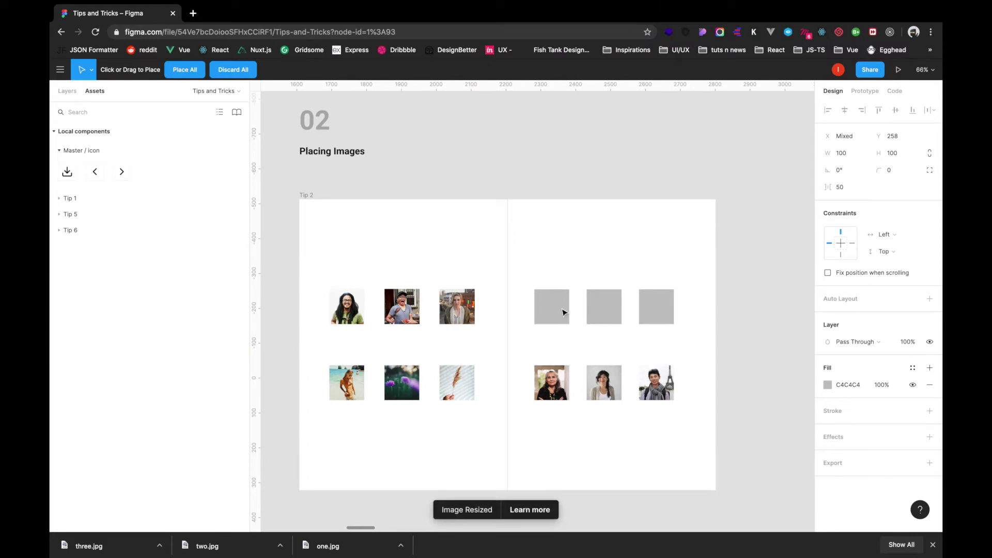
Place one of the loaded images into each of the three upper squares and check the filled row up close
{"action": "left_click", "coordinate": [549, 311]}
{"action": "left_click", "coordinate": [602, 309]}
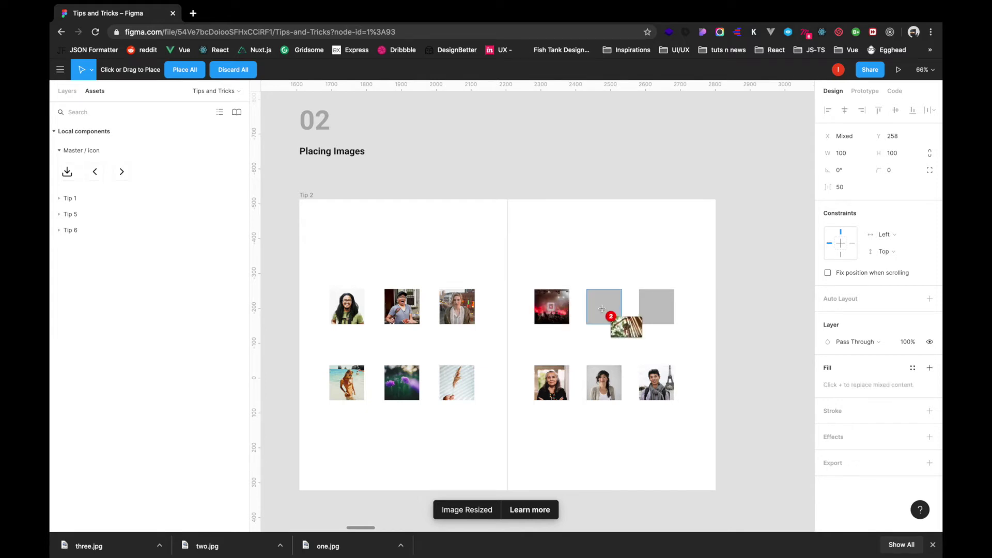
{"action": "left_click", "coordinate": [658, 302]}
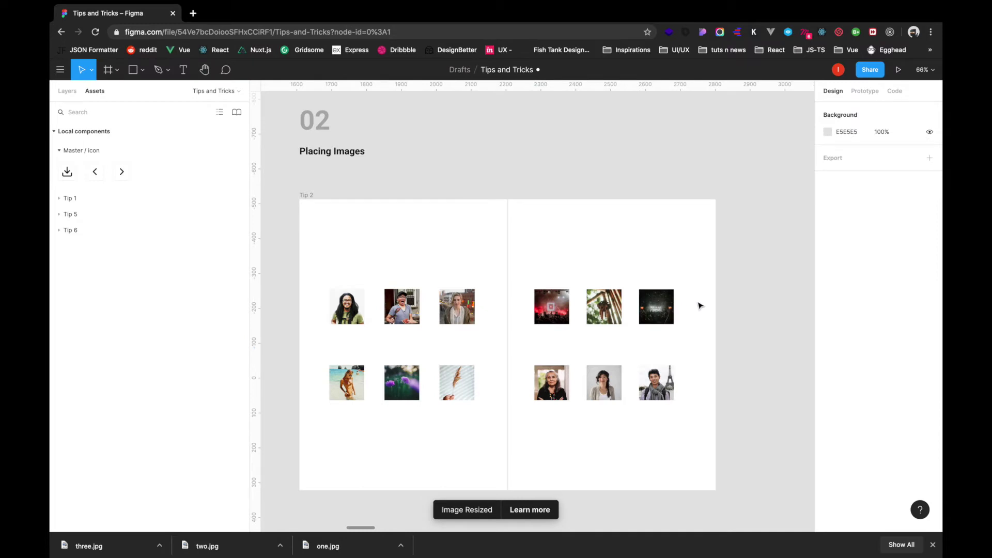
{"action": "scroll", "coordinate": [689, 311], "scroll_direction": "up", "scroll_amount": 5, "text": "ctrl"}
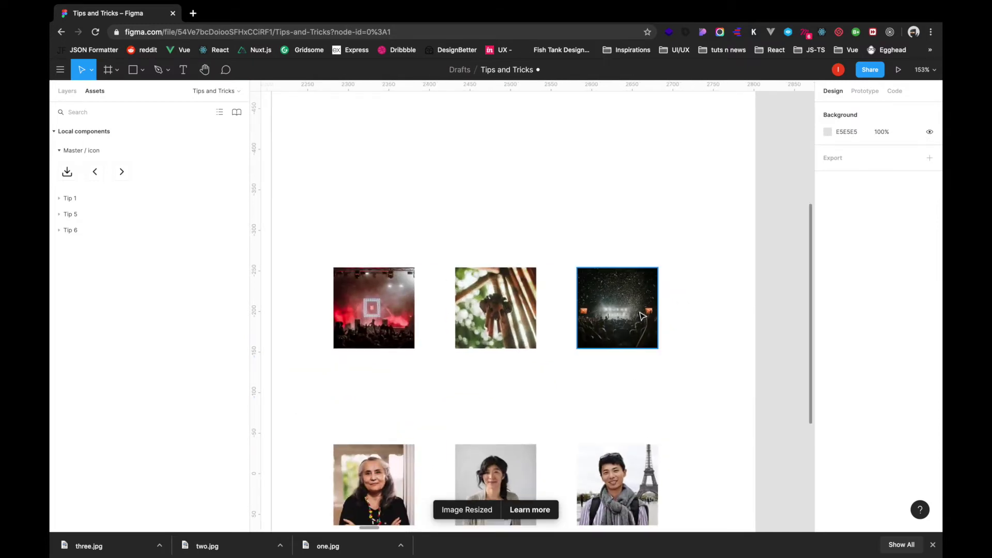
{"action": "scroll", "coordinate": [642, 315], "scroll_direction": "down", "scroll_amount": 2}
{"action": "scroll", "coordinate": [642, 315], "scroll_direction": "left", "scroll_amount": 2}
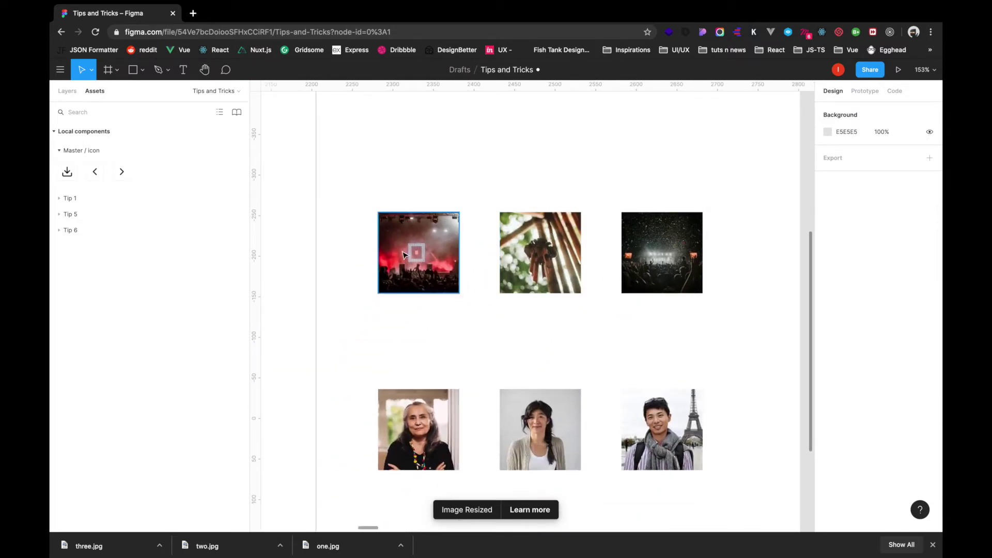
Dismiss the browser's downloads bar, show the layer list, and go to the Tip 3 frame
{"action": "scroll", "coordinate": [533, 336], "scroll_direction": "down", "scroll_amount": 5, "text": "ctrl"}
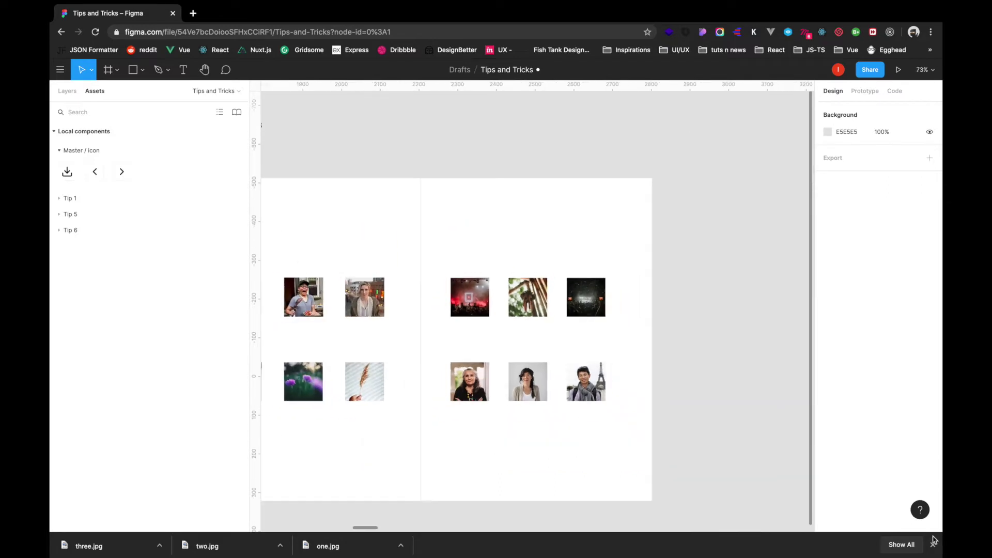
{"action": "left_click", "coordinate": [934, 538]}
{"action": "scroll", "coordinate": [691, 361], "scroll_direction": "down", "scroll_amount": 3, "text": "ctrl"}
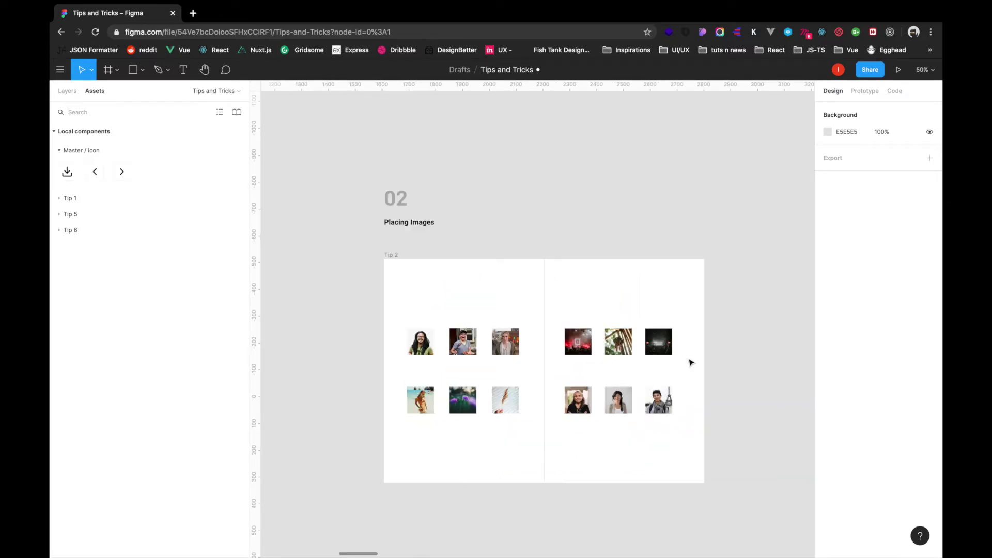
{"action": "left_click", "coordinate": [64, 92]}
{"action": "scroll", "coordinate": [440, 250], "scroll_direction": "right", "scroll_amount": 10}
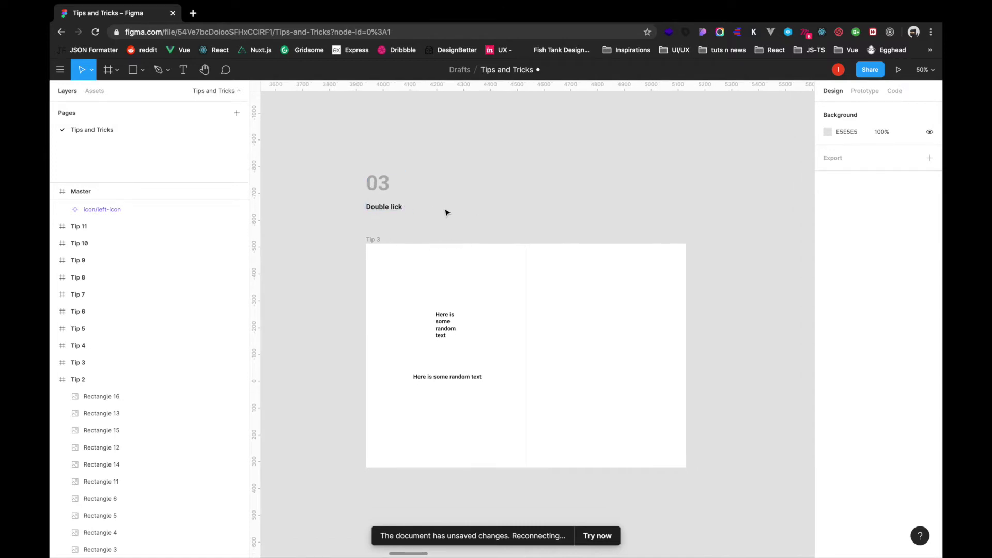
Correct the heading above the Tip 3 frame to "Double click"
{"action": "double_click", "coordinate": [397, 211]}
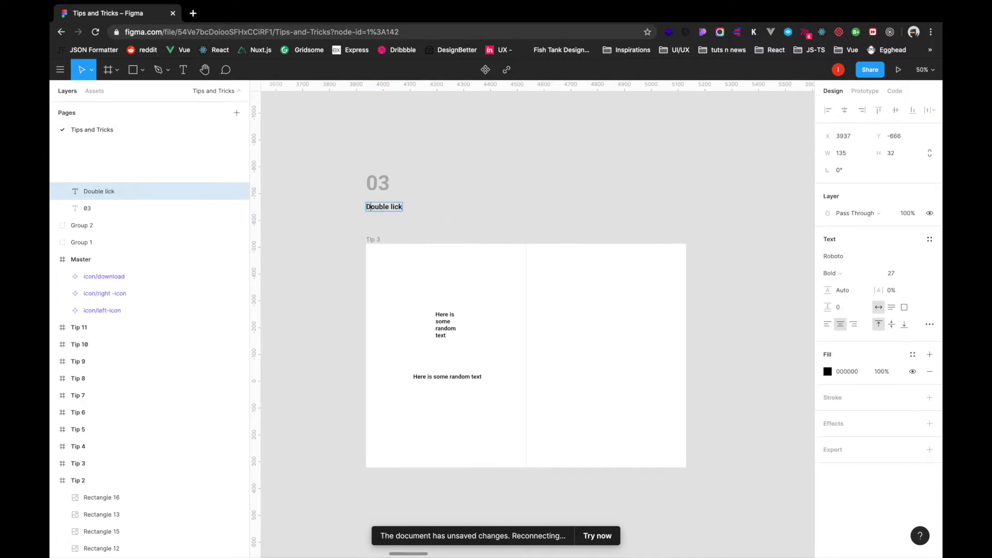
{"action": "left_click", "coordinate": [377, 183], "text": "shift"}
{"action": "left_click", "coordinate": [618, 166]}
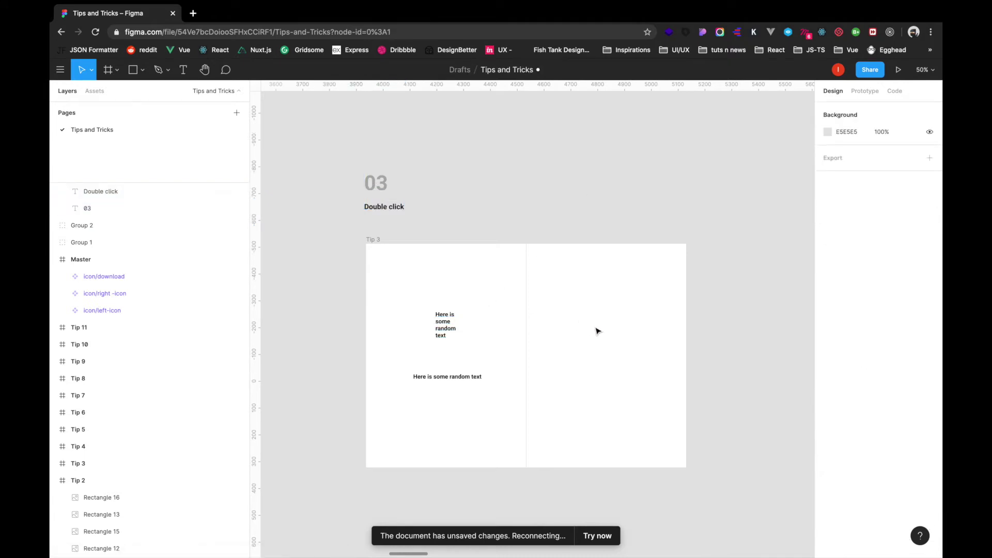
Add the text "Here is some random text" in the empty half of the Tip 3 frame
{"action": "key", "text": "t"}
{"action": "left_click", "coordinate": [580, 320]}
{"action": "type", "text": "sadvsdvsdvsd"}
{"action": "key", "text": "super+a"}
{"action": "type", "text": "Here is s"}
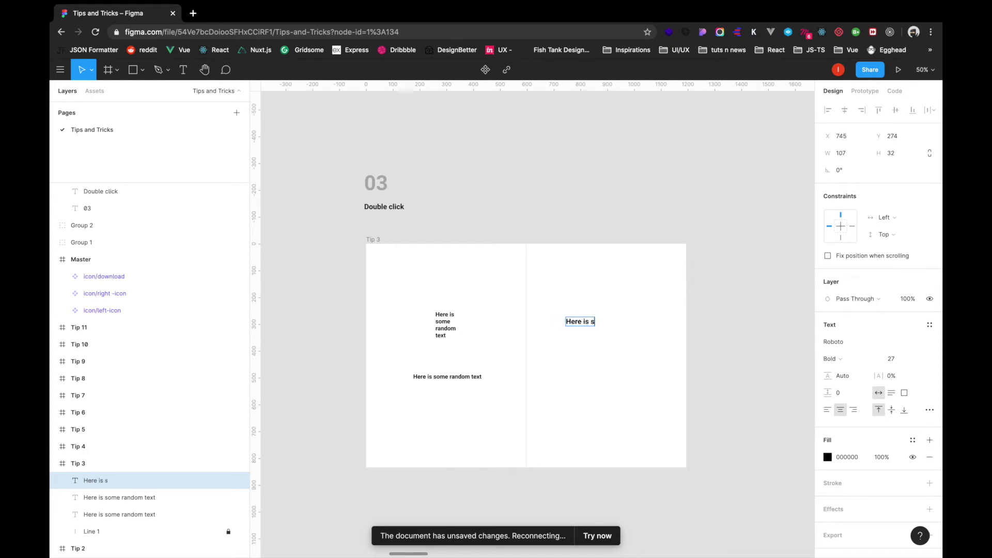
{"action": "type", "text": "ome randon"}
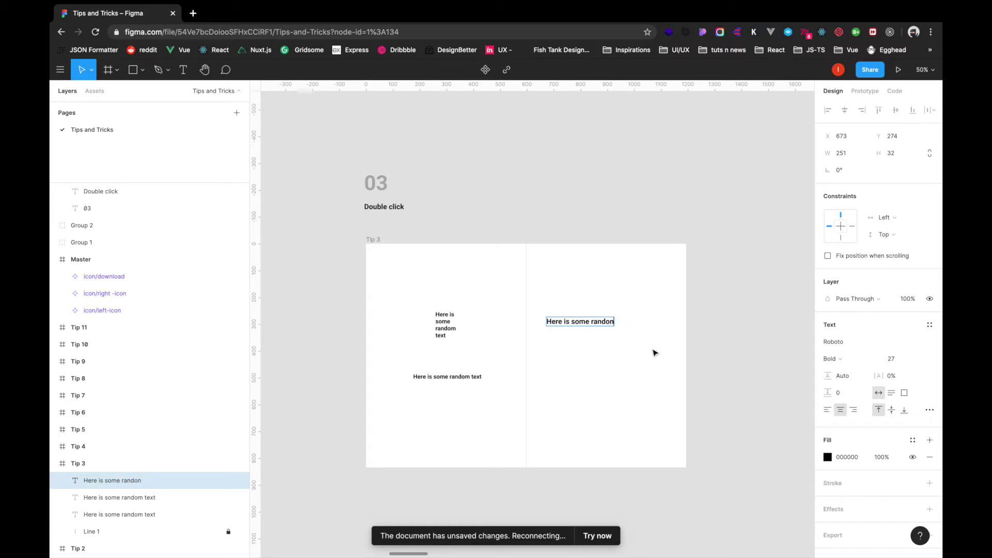
{"action": "key", "text": "BackSpace"}
{"action": "type", "text": "m text"}
{"action": "key", "text": "Escape"}
Narrow the new text box to about 180 wide, return it to auto width from its edge, and review the text's resizing options
{"action": "left_click_drag", "start_coordinate": [624, 322], "coordinate": [604, 323]}
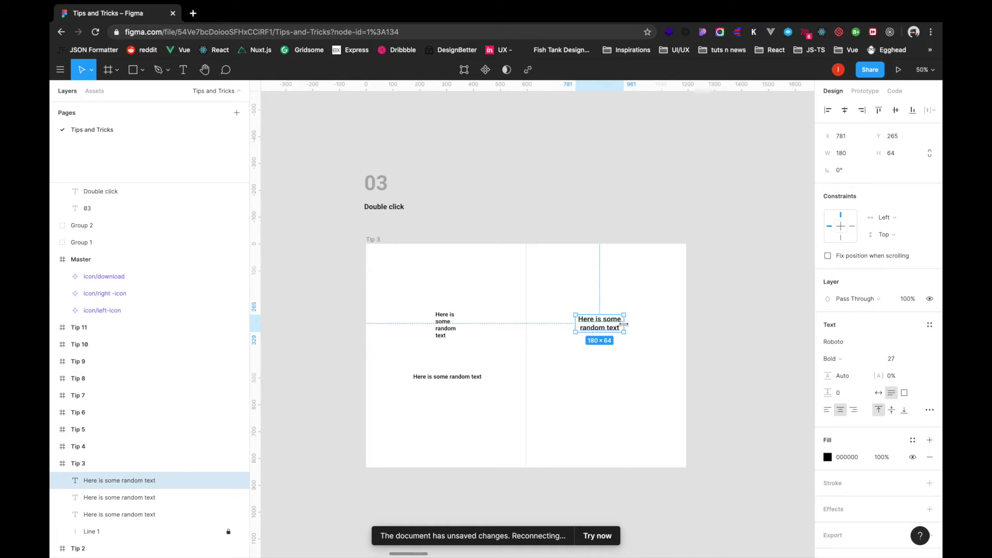
{"action": "double_click", "coordinate": [623, 324]}
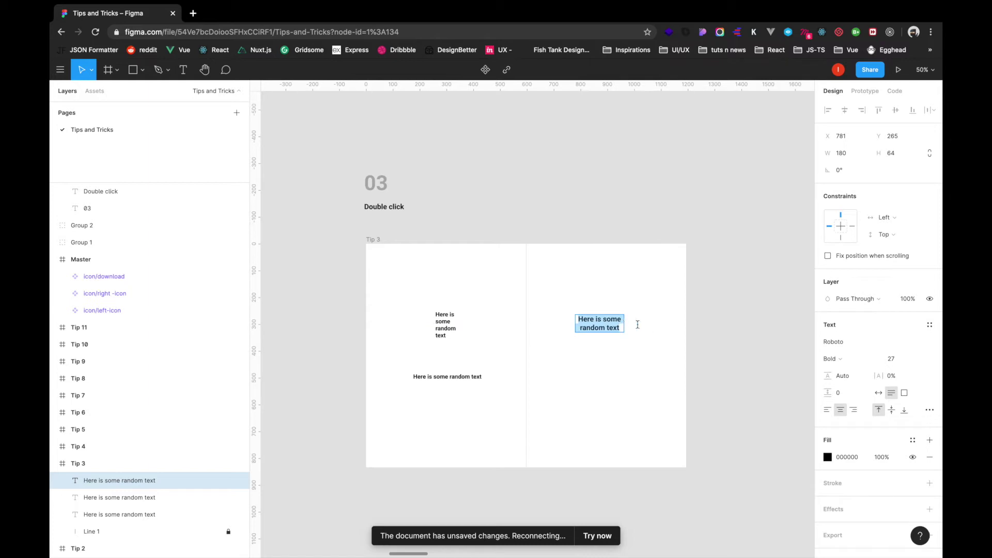
{"action": "key", "text": "Escape"}
{"action": "double_click", "coordinate": [624, 321]}
{"action": "key", "text": "Escape"}
{"action": "double_click", "coordinate": [627, 325]}
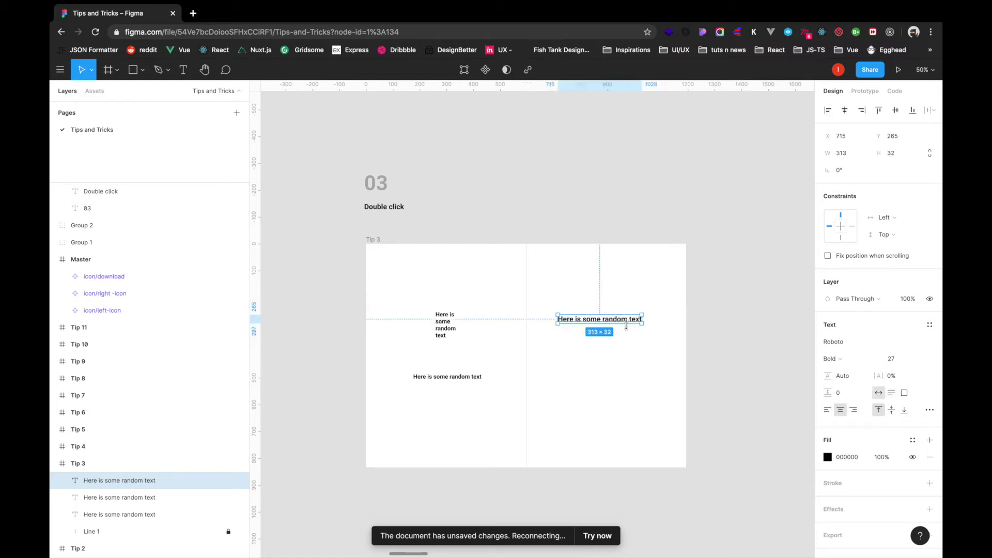
{"action": "left_click", "coordinate": [617, 364]}
{"action": "left_click", "coordinate": [612, 325]}
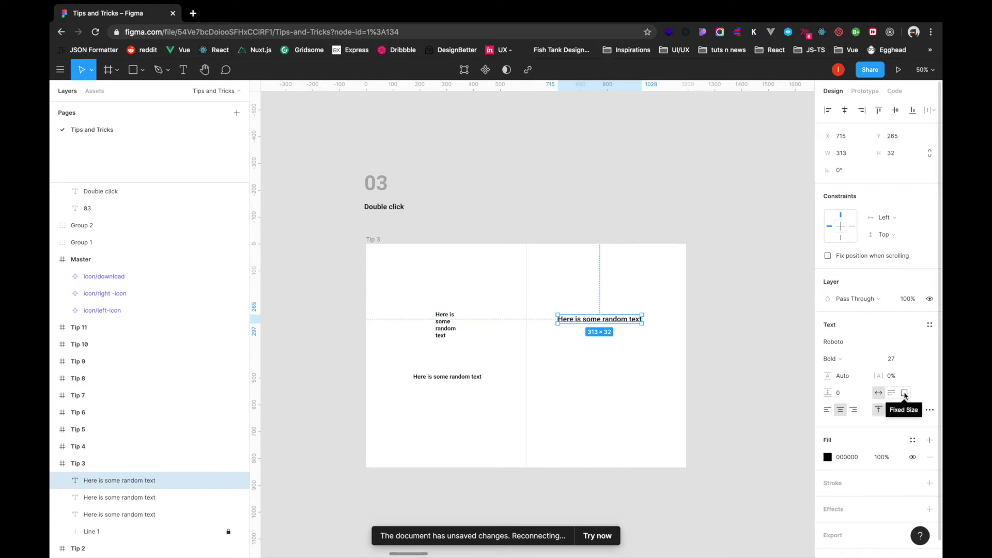
{"action": "left_click", "coordinate": [597, 368]}
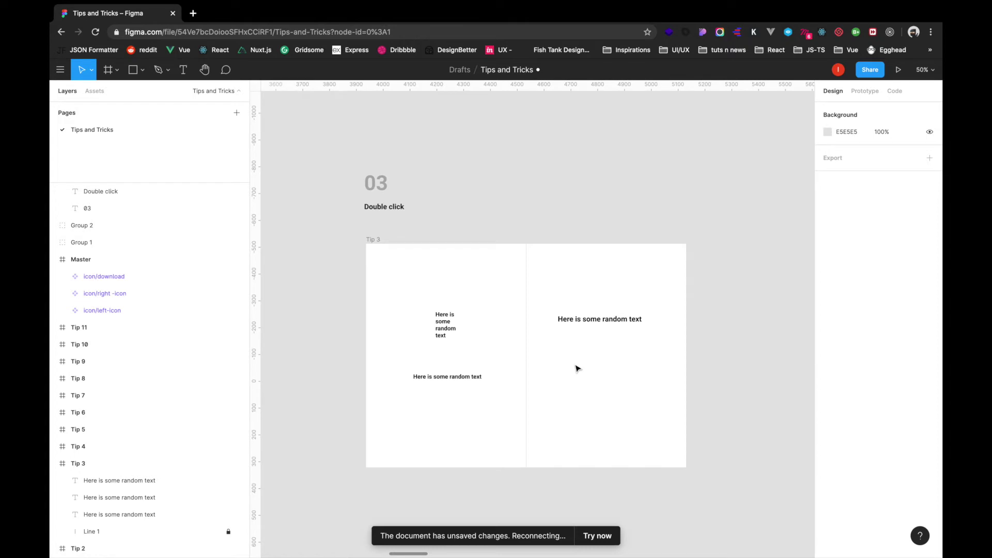
Go to the Tip 4 frame, Collapse Layers and Expand, and bring the Master frame into view in the layer list
{"action": "scroll", "coordinate": [577, 368], "scroll_direction": "right", "scroll_amount": 10}
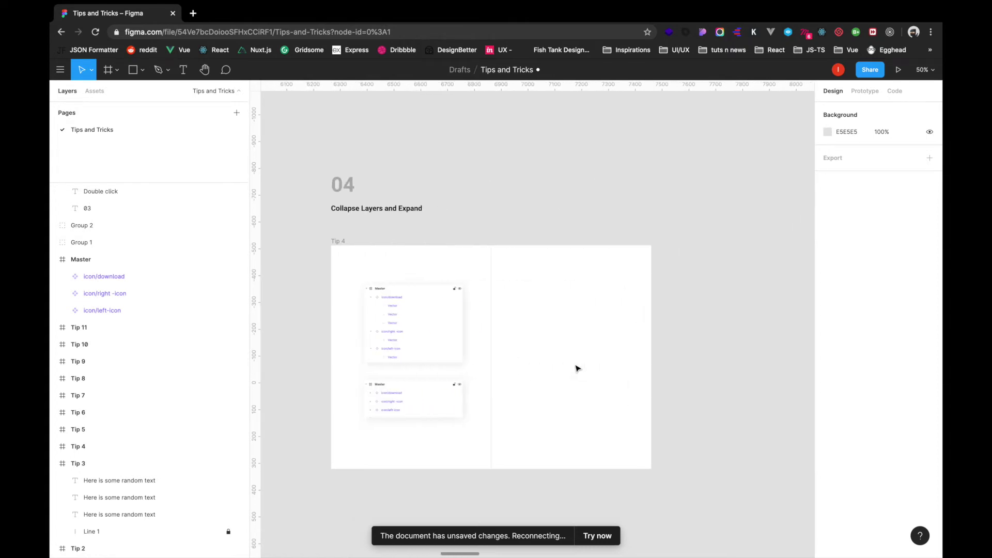
{"action": "scroll", "coordinate": [565, 329], "scroll_direction": "up", "scroll_amount": 3}
{"action": "scroll", "coordinate": [565, 329], "scroll_direction": "left", "scroll_amount": 2}
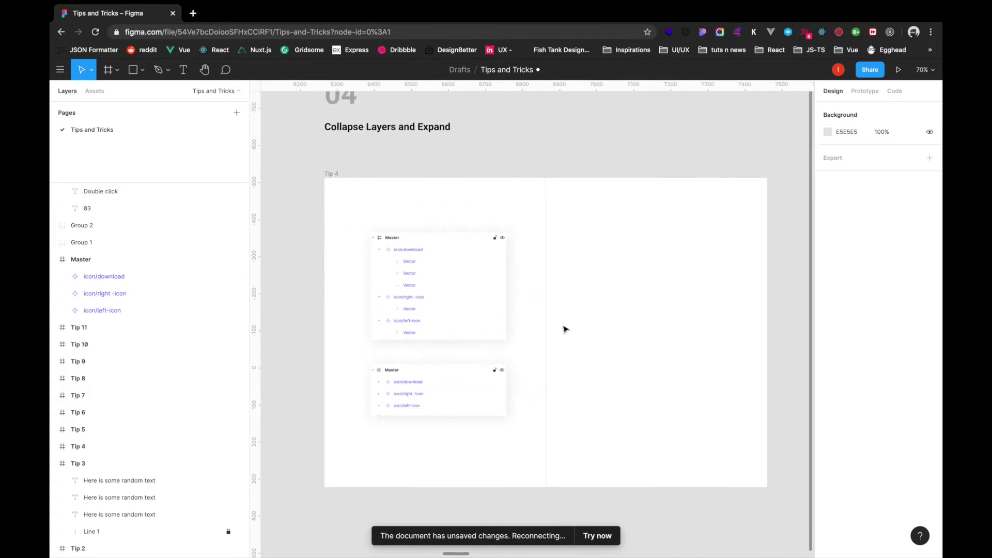
{"action": "scroll", "coordinate": [476, 214], "scroll_direction": "up", "scroll_amount": 1}
{"action": "scroll", "coordinate": [103, 465], "scroll_direction": "down", "scroll_amount": 5}
{"action": "scroll", "coordinate": [77, 465], "scroll_direction": "up", "scroll_amount": 10}
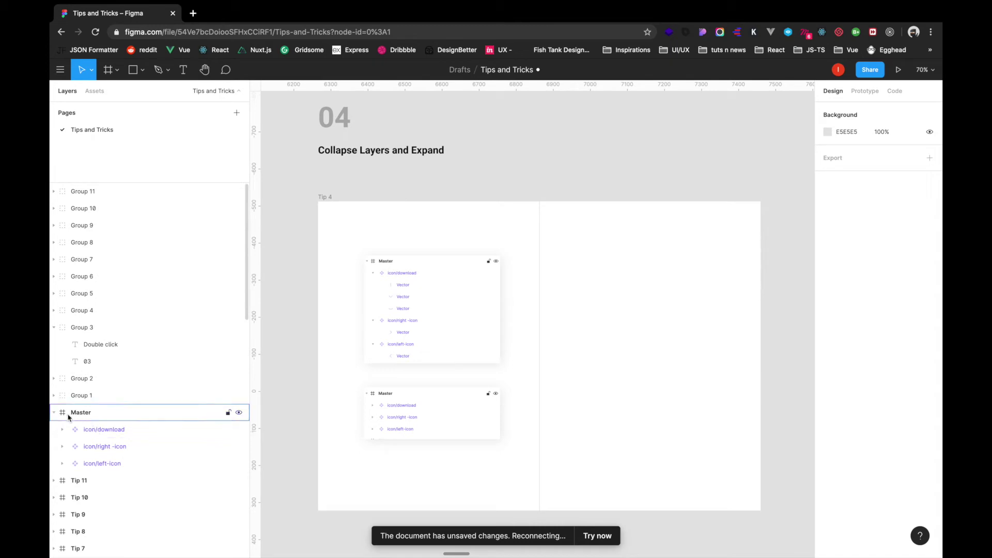
Collapse the Master frame in the layer list and expand it again together with all its nested layers
{"action": "left_click", "coordinate": [53, 413]}
{"action": "left_click", "coordinate": [53, 414]}
{"action": "scroll", "coordinate": [78, 414], "scroll_direction": "down", "scroll_amount": 3}
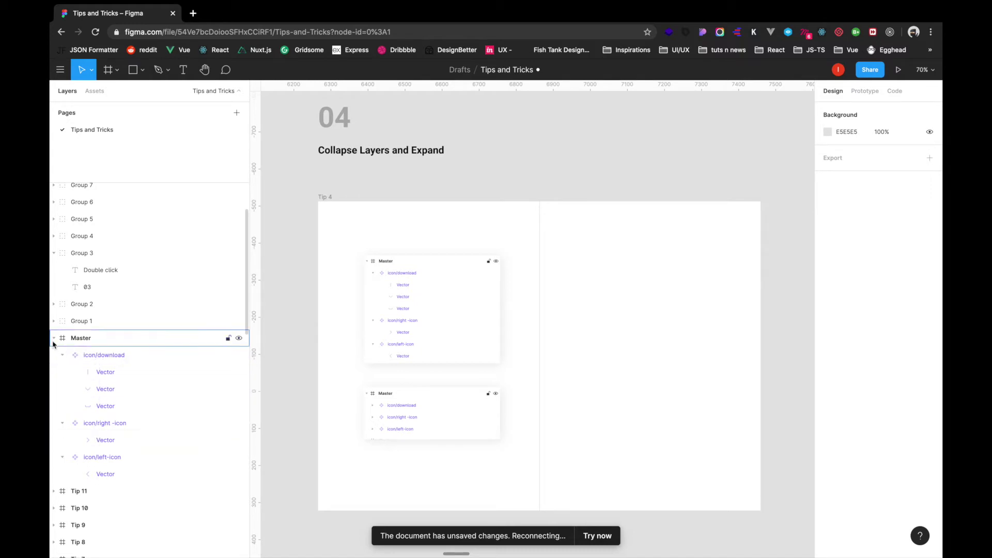
Collapse the icon/download, icon/right -icon and icon/left-icon layers one by one and expand them again
{"action": "left_click", "coordinate": [62, 355]}
{"action": "left_click", "coordinate": [62, 372]}
{"action": "left_click", "coordinate": [63, 389]}
{"action": "left_click", "coordinate": [63, 389]}
{"action": "left_click", "coordinate": [63, 372]}
{"action": "left_click", "coordinate": [63, 354]}
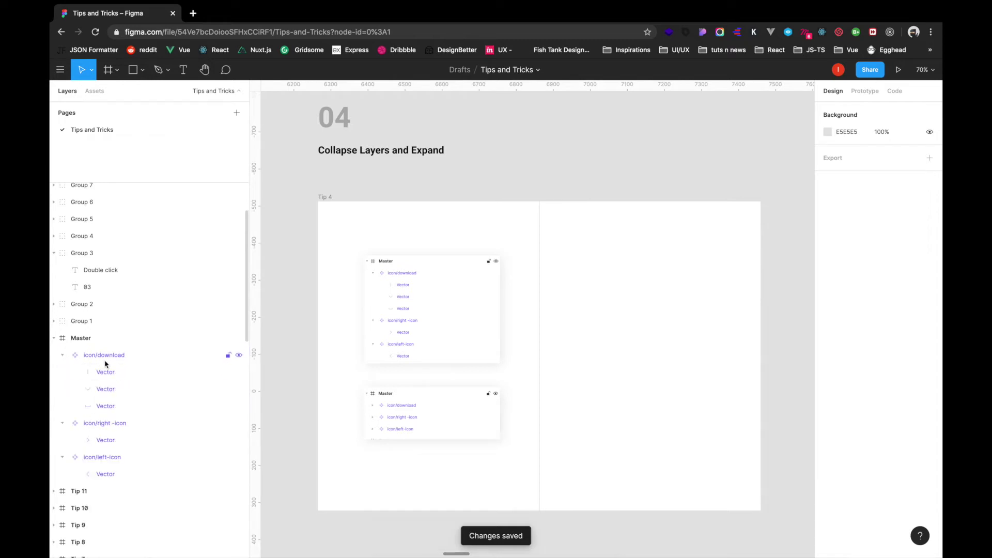
Collapse and re-expand the icon/download layer, and collapse the whole Master frame in the layer list
{"action": "left_click", "coordinate": [64, 356]}
{"action": "left_click", "coordinate": [64, 356]}
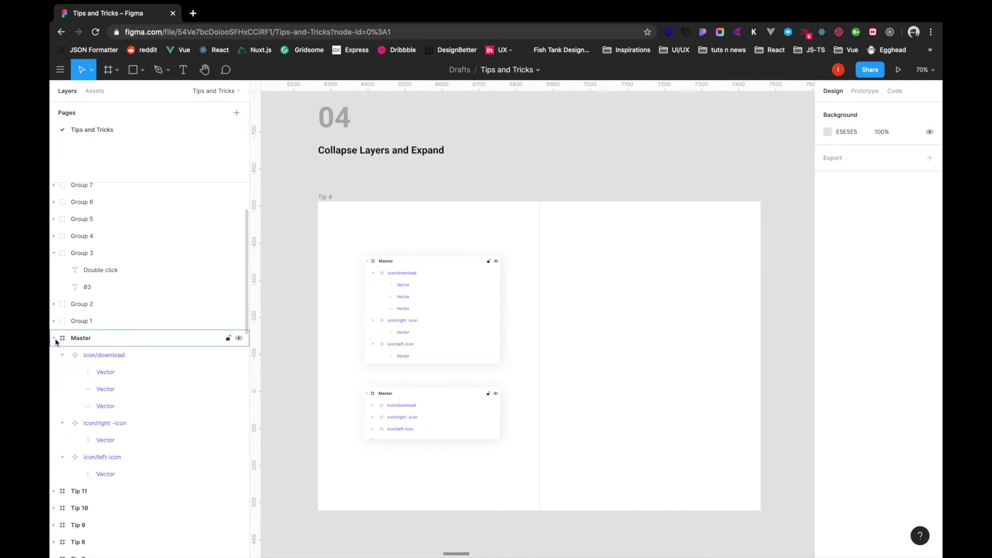
{"action": "left_click", "coordinate": [54, 339]}
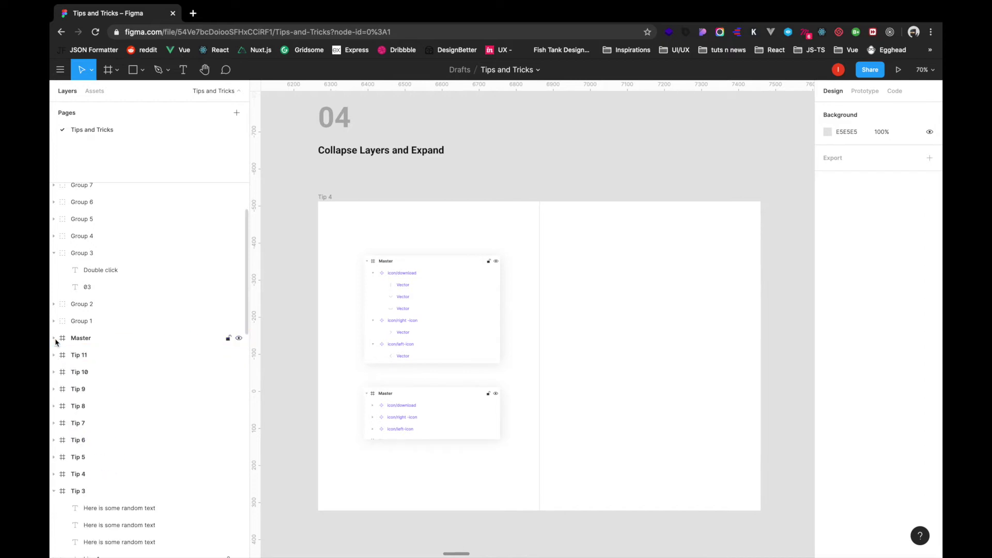
Expand the Master frame with all nested layers, then collapse icon/left-icon, icon/right -icon, icon/download and Master itself one by one
{"action": "left_click", "coordinate": [53, 338], "text": "alt"}
{"action": "left_click", "coordinate": [63, 457]}
{"action": "left_click", "coordinate": [61, 423]}
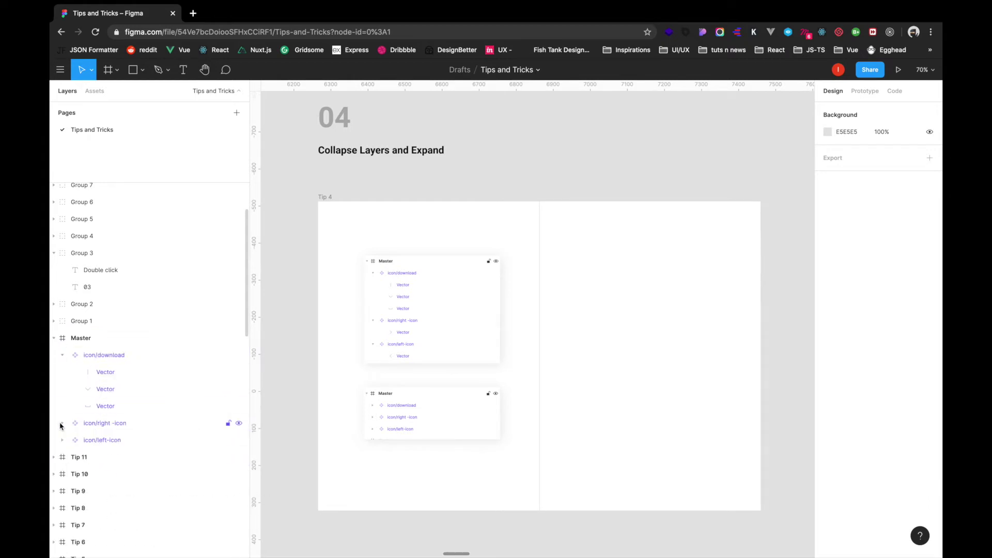
{"action": "left_click", "coordinate": [62, 355]}
{"action": "left_click", "coordinate": [54, 338]}
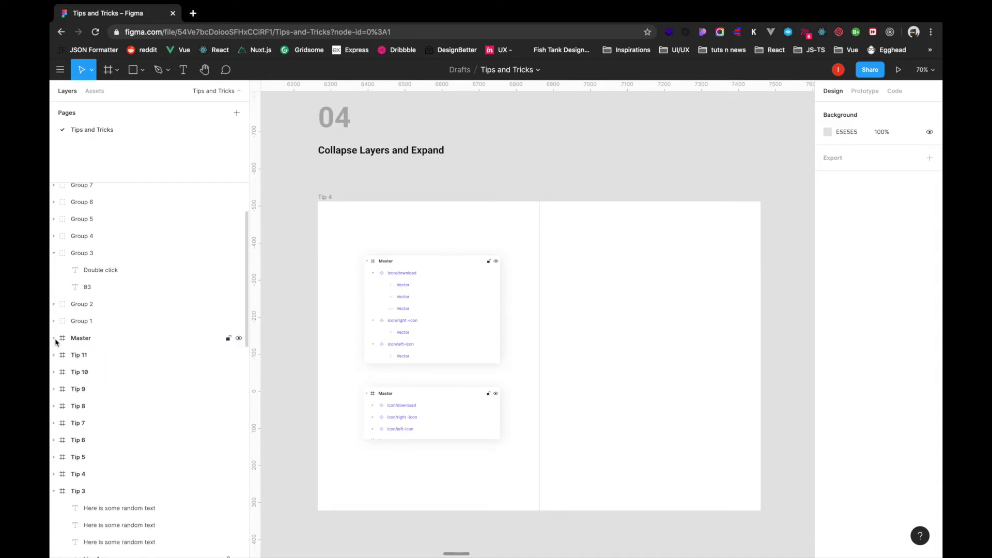
Toggle the Master frame open and closed at its own level, then expand it together with all its nested layers
{"action": "left_click", "coordinate": [55, 339]}
{"action": "left_click", "coordinate": [54, 338]}
{"action": "left_click", "coordinate": [54, 338]}
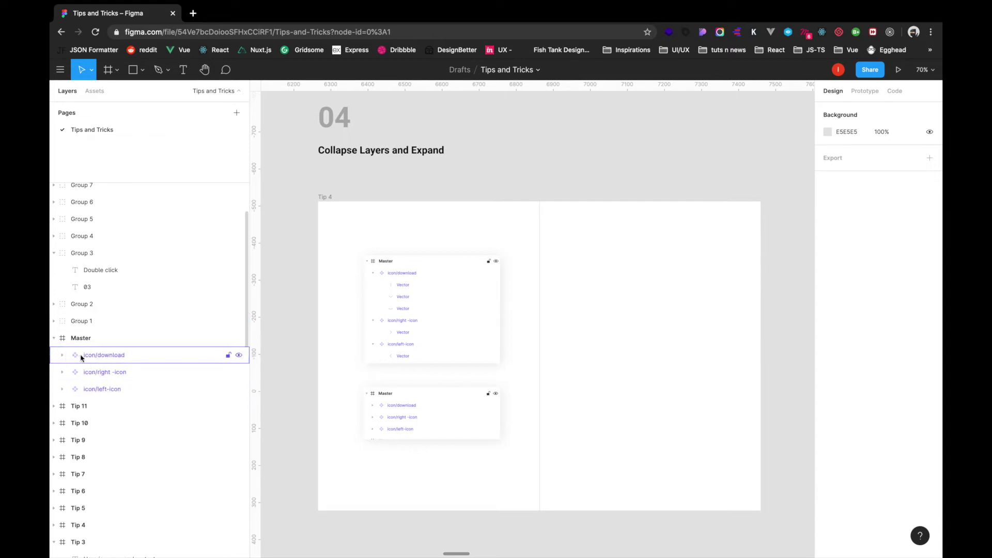
{"action": "left_click", "coordinate": [53, 338]}
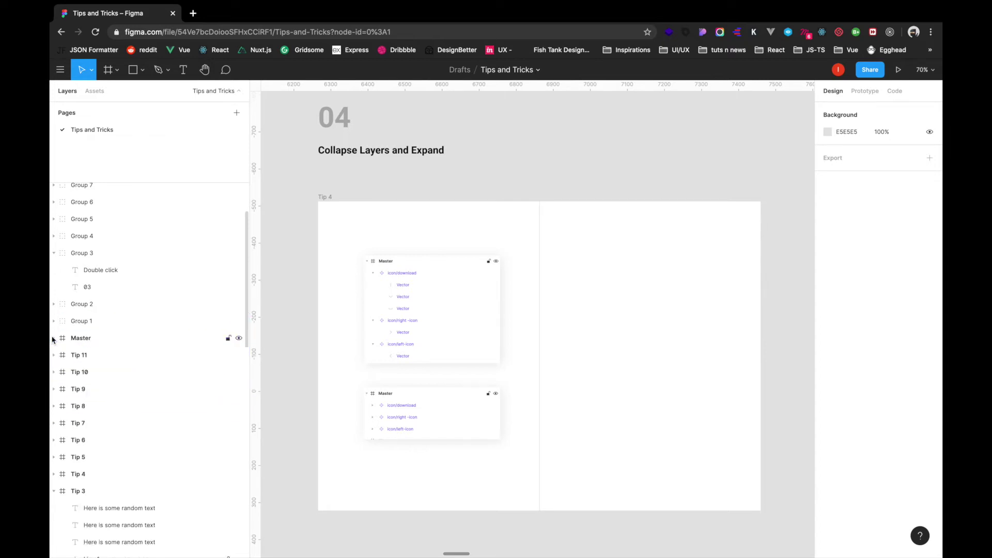
{"action": "left_click", "coordinate": [54, 338], "text": "alt"}
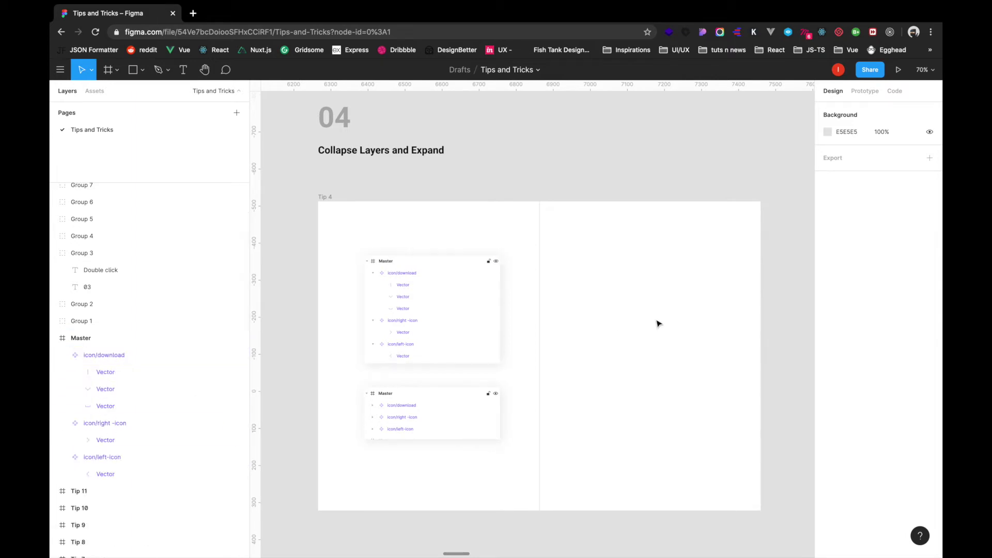
Go to the Tip 5 frame, Override reverse to master, and draw a circle about 98 px across in its empty right half
{"action": "scroll", "coordinate": [499, 368], "scroll_direction": "down", "scroll_amount": 3}
{"action": "scroll", "coordinate": [499, 368], "scroll_direction": "up", "scroll_amount": 1}
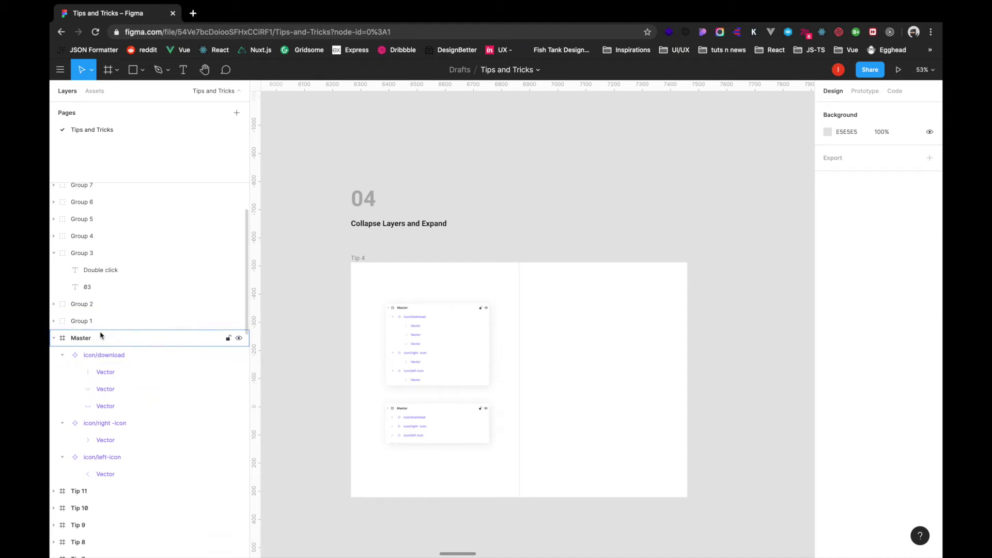
{"action": "scroll", "coordinate": [433, 321], "scroll_direction": "right", "scroll_amount": 15}
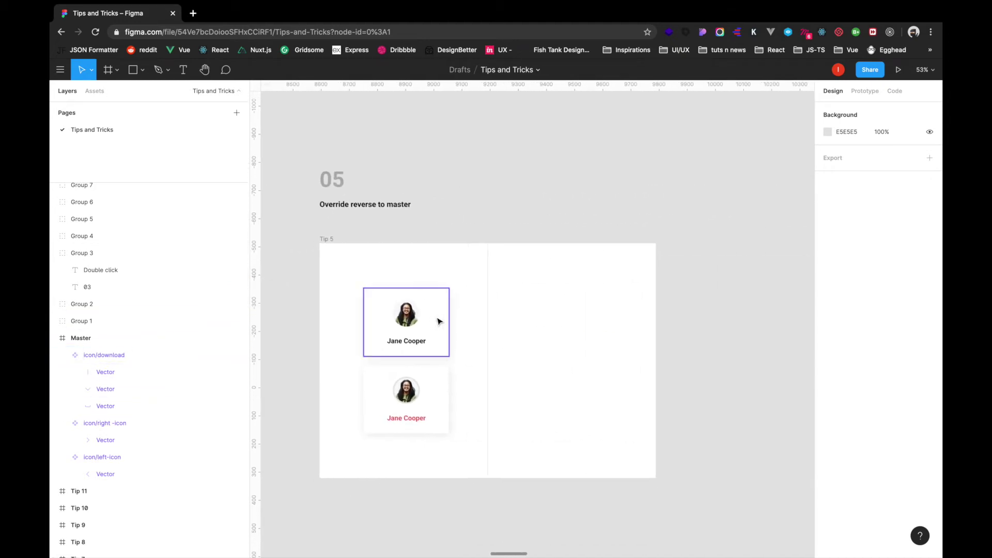
{"action": "key", "text": "o"}
{"action": "left_click", "coordinate": [546, 305]}
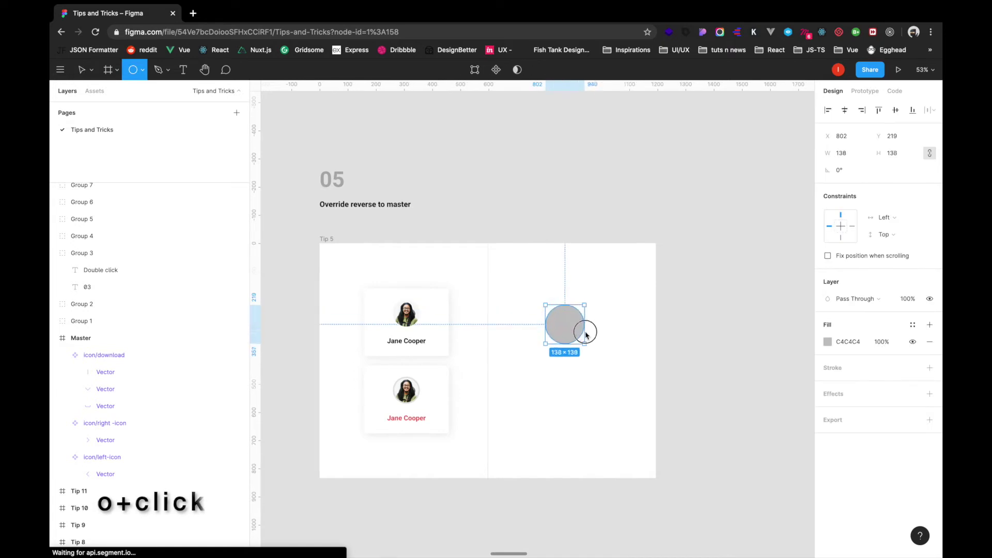
{"action": "left_click_drag", "start_coordinate": [560, 326], "coordinate": [564, 317]}
{"action": "left_click", "coordinate": [604, 329]}
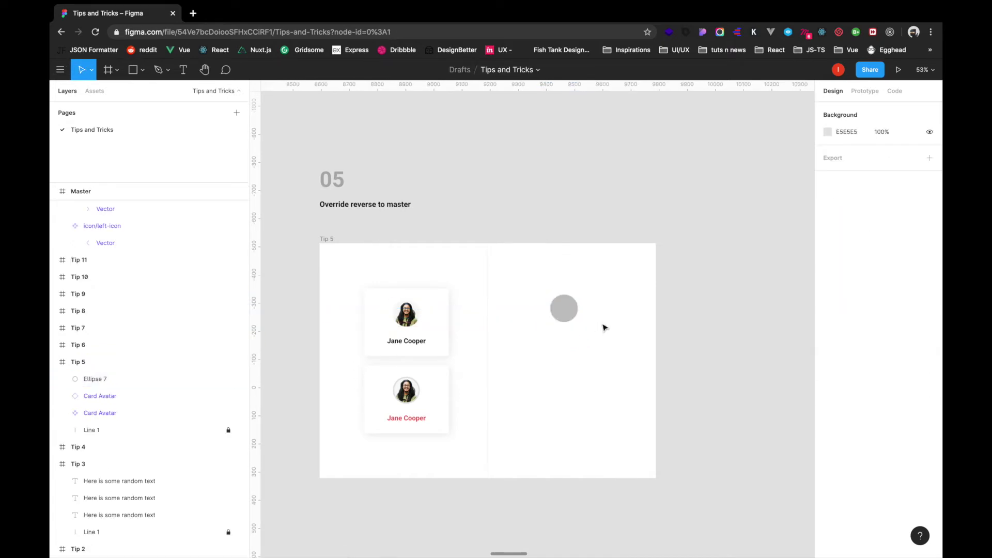
Draw a rectangle about 334 × 203 px below the circle in the Tip 5 frame
{"action": "key", "text": "r"}
{"action": "left_click_drag", "start_coordinate": [521, 342], "coordinate": [614, 400]}
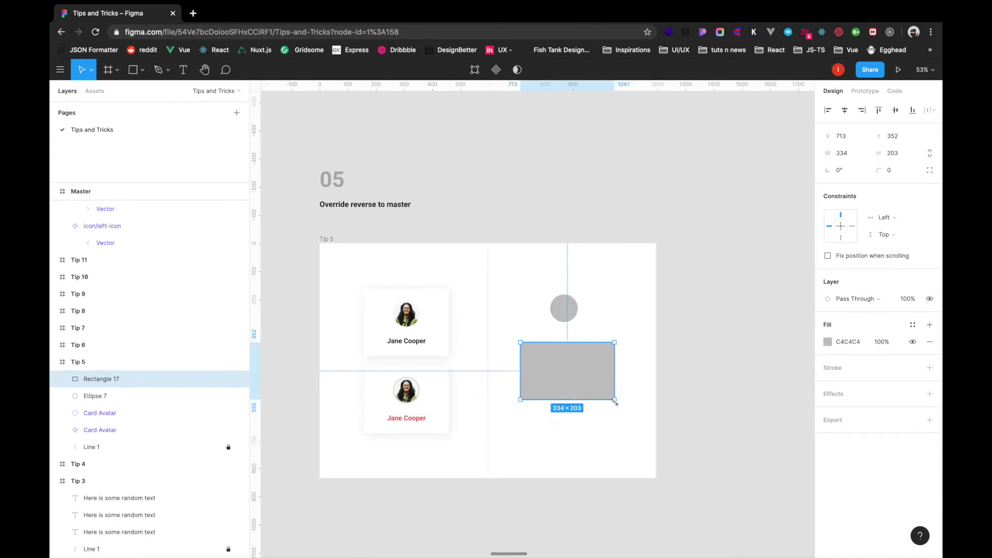
{"action": "left_click", "coordinate": [631, 321]}
Copy only the Drop Shadow effect from the upper avatar card's background rectangle and paste it onto the new grey rectangle
{"action": "double_click", "coordinate": [440, 321]}
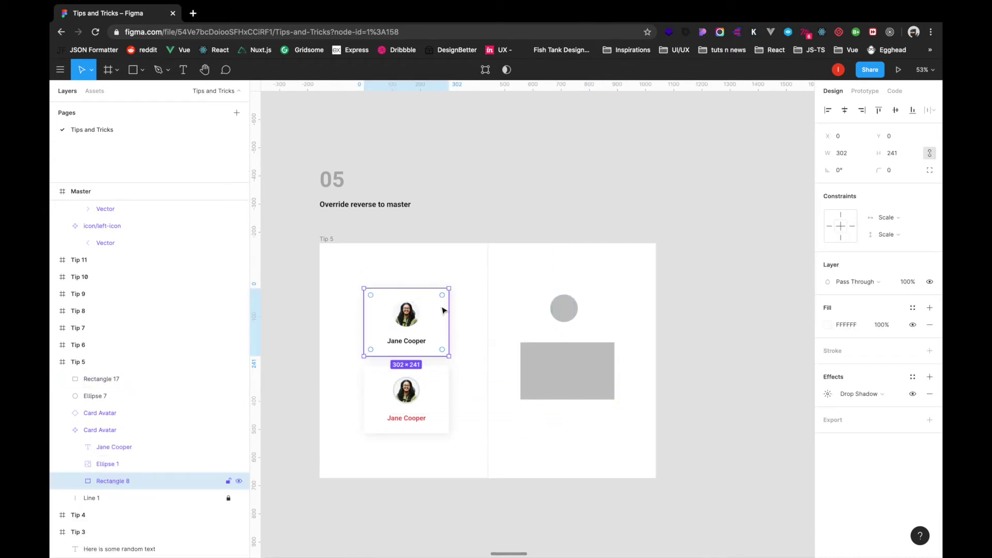
{"action": "left_click", "coordinate": [818, 398]}
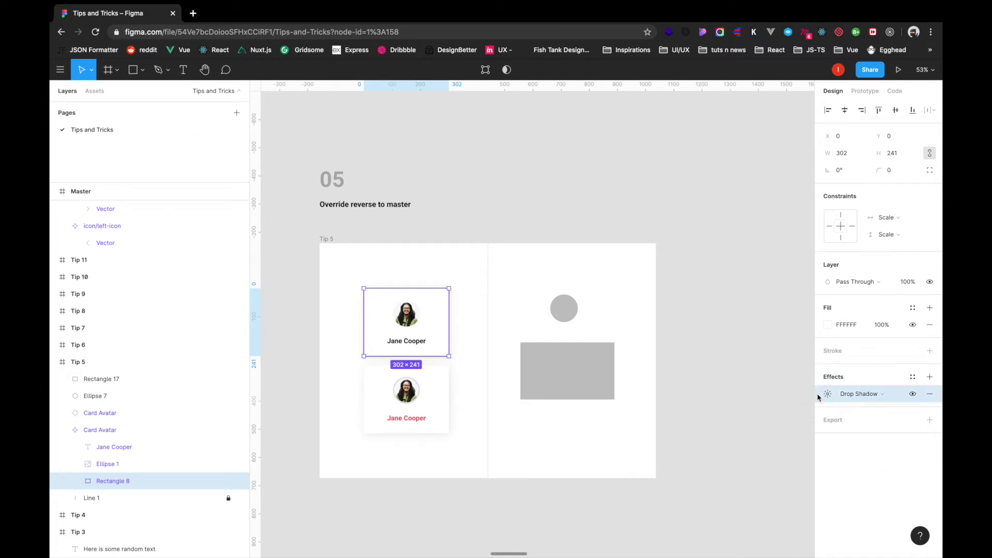
{"action": "left_click", "coordinate": [579, 382]}
{"action": "key", "text": "super+c"}
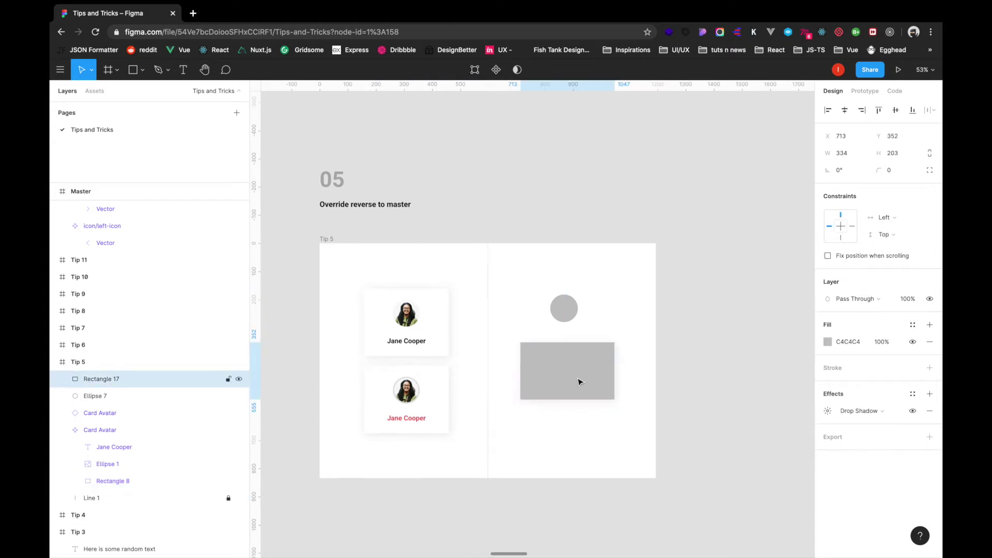
{"action": "key", "text": "super+v"}
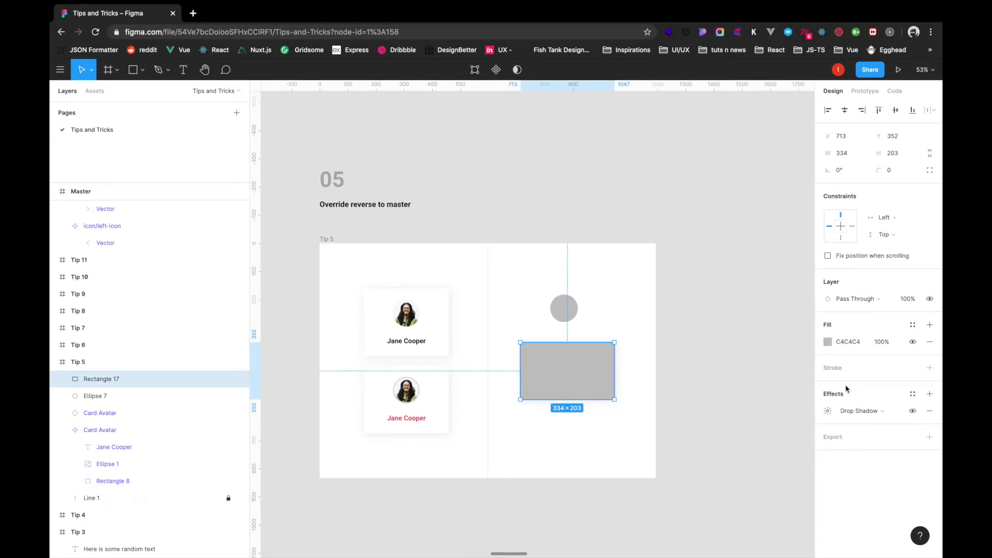
Copy all style properties of the upper avatar card's background and paste them onto the new rectangle
{"action": "left_click", "coordinate": [433, 304], "text": "super"}
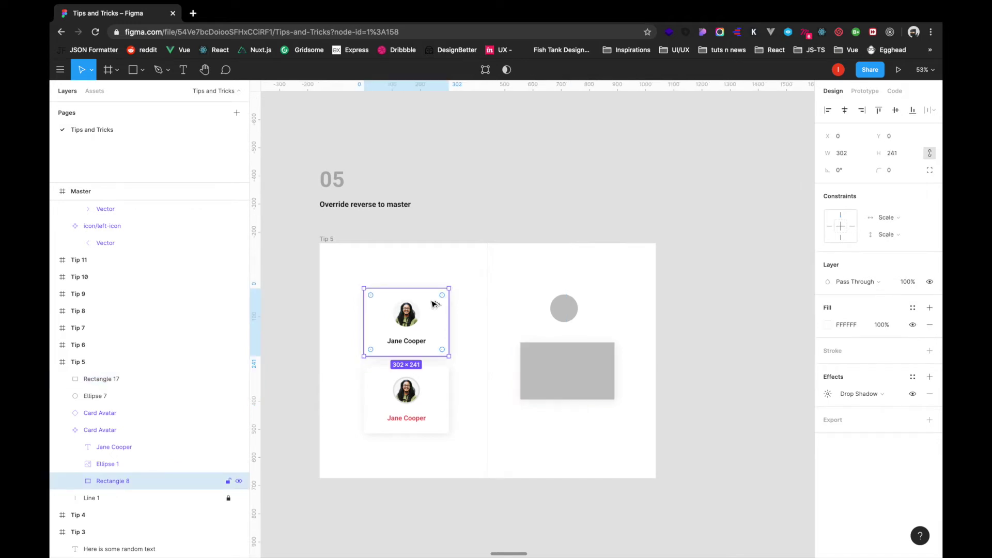
{"action": "key", "text": "alt+super+c"}
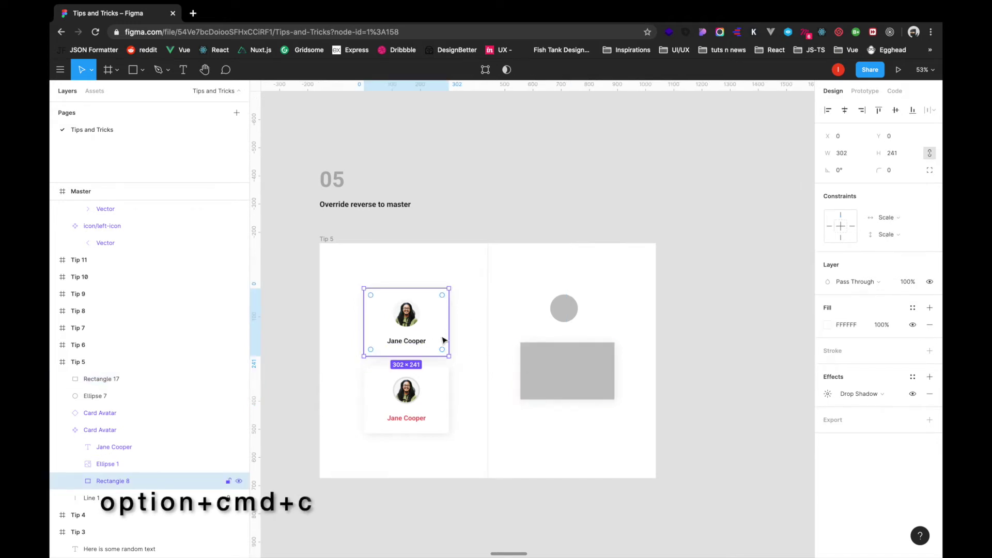
{"action": "left_click", "coordinate": [548, 383]}
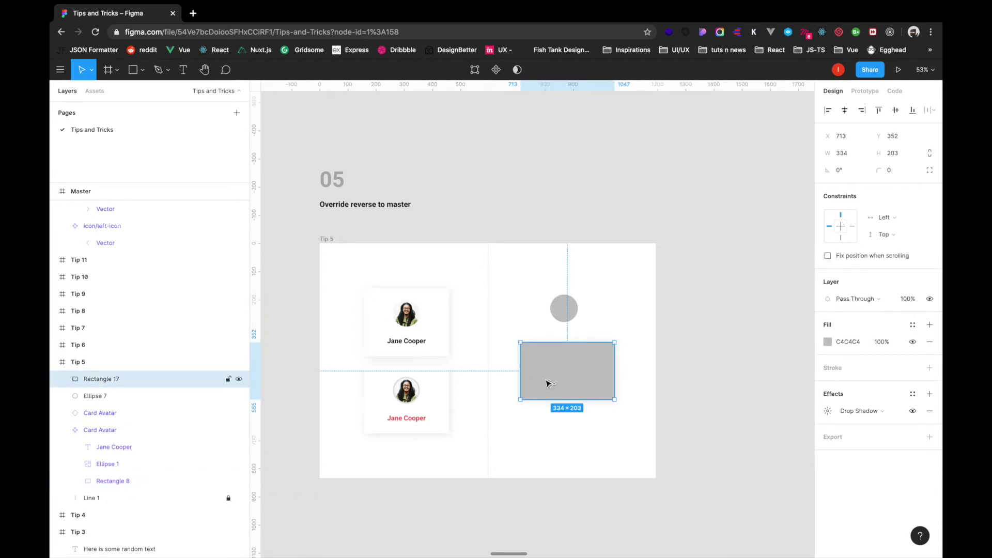
{"action": "key", "text": "alt+super+v"}
{"action": "left_click", "coordinate": [579, 411]}
Cut the grey circle and paste it over the new card rectangle so it lies in front
{"action": "left_click", "coordinate": [566, 323]}
{"action": "key", "text": "super+x"}
{"action": "left_click", "coordinate": [565, 360]}
{"action": "key", "text": "super+v"}
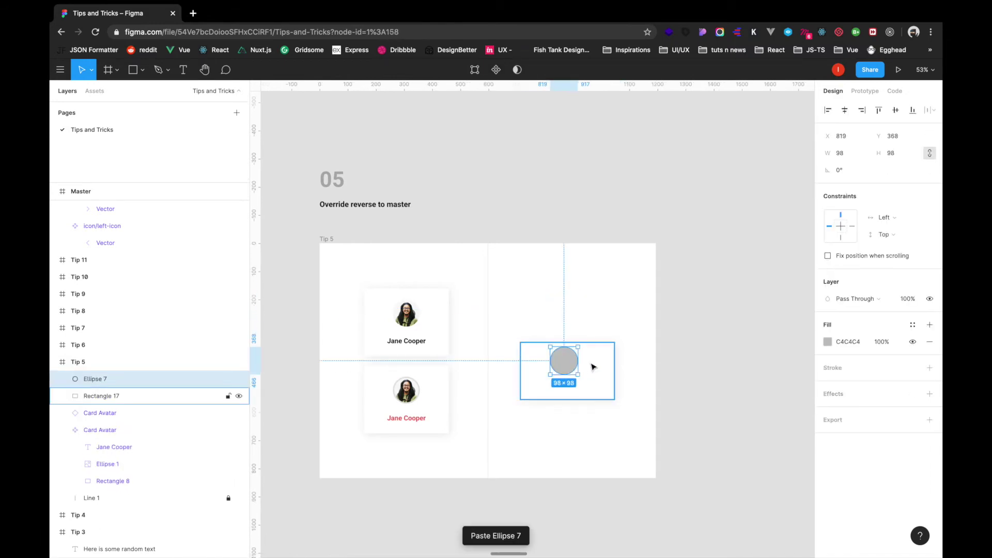
Extend the card rectangle upward to a height of about 285 px
{"action": "left_click", "coordinate": [593, 366]}
{"action": "left_click_drag", "start_coordinate": [584, 342], "coordinate": [583, 319]}
{"action": "mouse_move", "coordinate": [565, 366]}
{"action": "left_mouse_down"}
{"action": "mouse_move", "coordinate": [562, 344]}
{"action": "mouse_move", "coordinate": [564, 371]}
{"action": "left_mouse_up"}
Align the circle and card rectangle on their horizontal centres and move the circle into the upper part of the card
{"action": "left_click", "coordinate": [564, 363]}
{"action": "left_click", "coordinate": [589, 351], "text": "shift"}
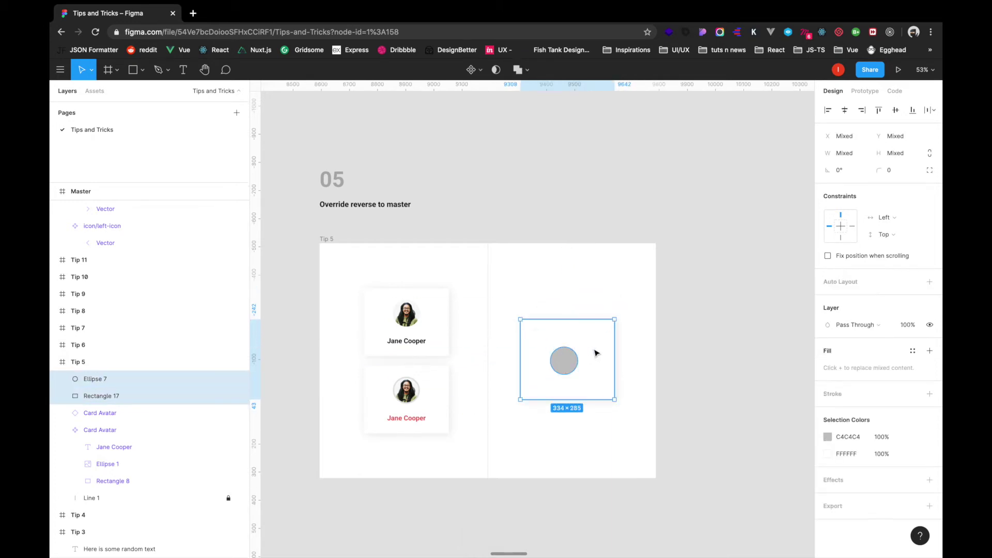
{"action": "left_click", "coordinate": [844, 109]}
{"action": "left_click", "coordinate": [630, 330]}
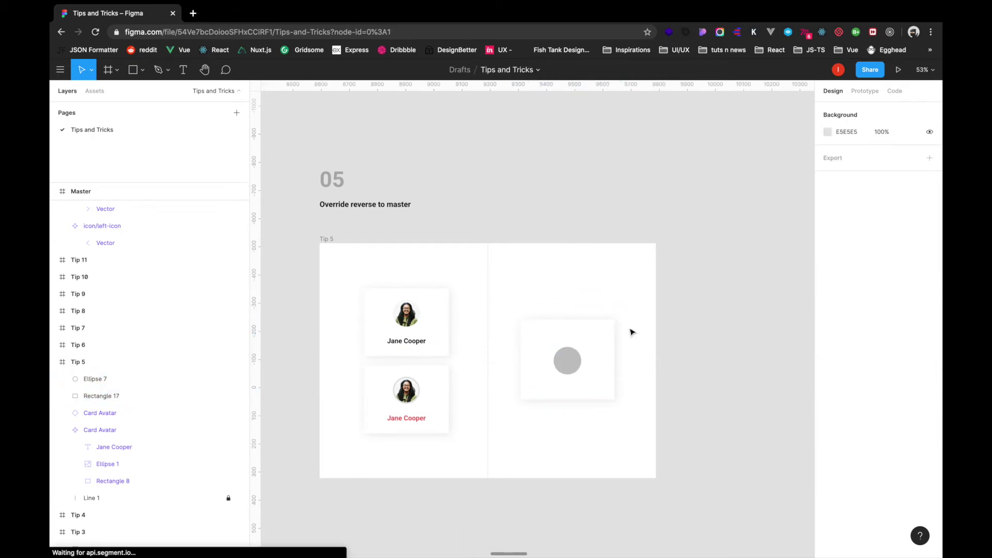
{"action": "left_click", "coordinate": [578, 365]}
{"action": "left_click_drag", "start_coordinate": [577, 364], "coordinate": [577, 350]}
{"action": "left_click", "coordinate": [672, 387]}
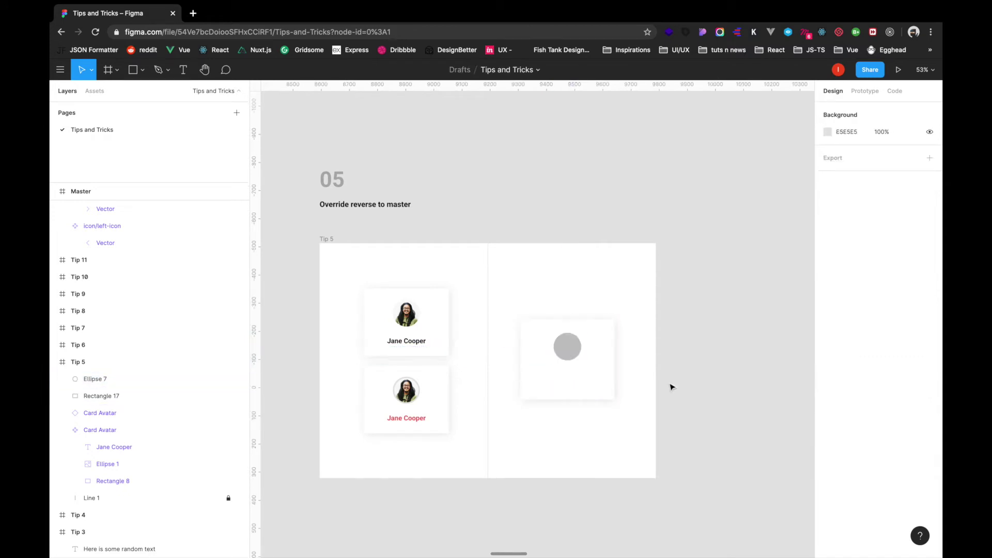
Add a text layer with a placeholder full name in the card below the circle
{"action": "key", "text": "t"}
{"action": "left_click", "coordinate": [550, 381]}
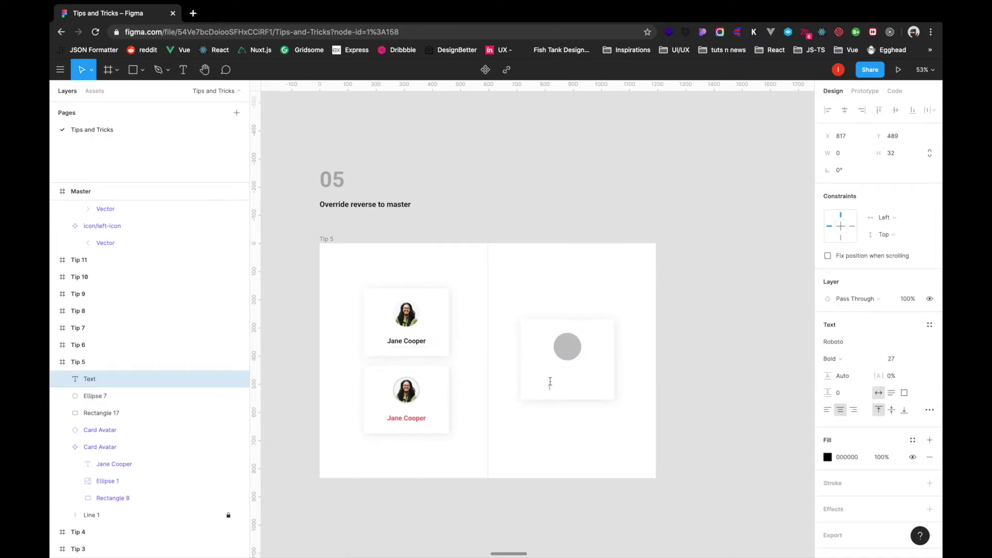
{"action": "type", "text": "John Doe"}
{"action": "key", "text": "Escape"}
Centre the name text horizontally on the card rectangle and move it slightly up toward the circle
{"action": "left_click", "coordinate": [602, 357], "text": "shift"}
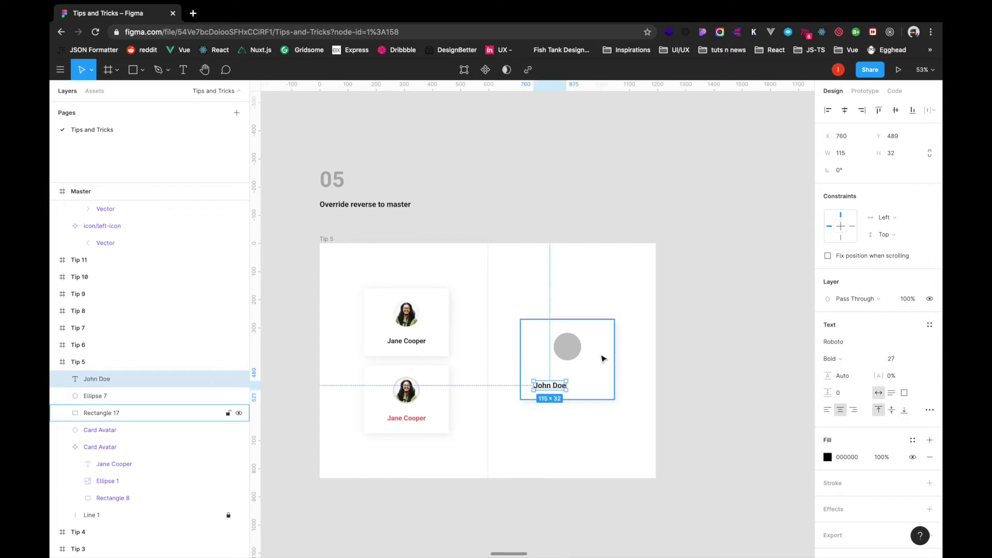
{"action": "left_click", "coordinate": [844, 110]}
{"action": "left_click", "coordinate": [711, 253]}
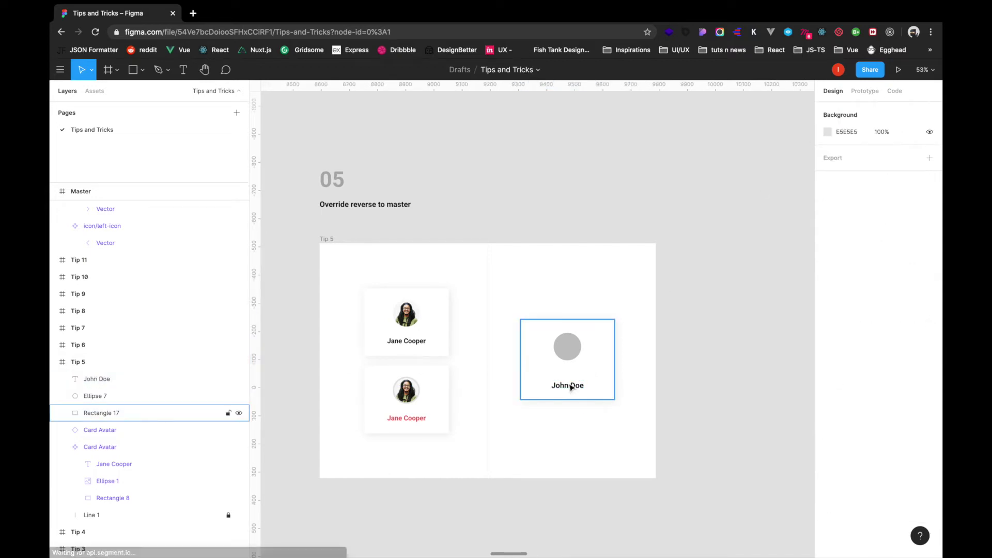
{"action": "left_click", "coordinate": [570, 387]}
{"action": "left_click_drag", "start_coordinate": [571, 388], "coordinate": [570, 382]}
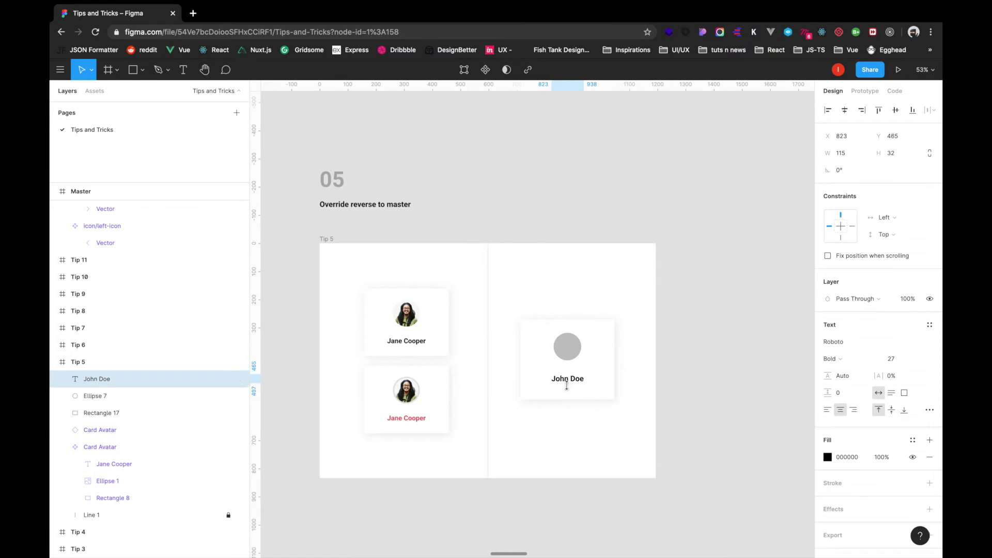
Move the whole new card with its circle and name text up within the Tip 5 frame
{"action": "left_click_drag", "start_coordinate": [652, 311], "coordinate": [534, 421]}
{"action": "left_click_drag", "start_coordinate": [602, 374], "coordinate": [605, 332]}
{"action": "left_click", "coordinate": [626, 381]}
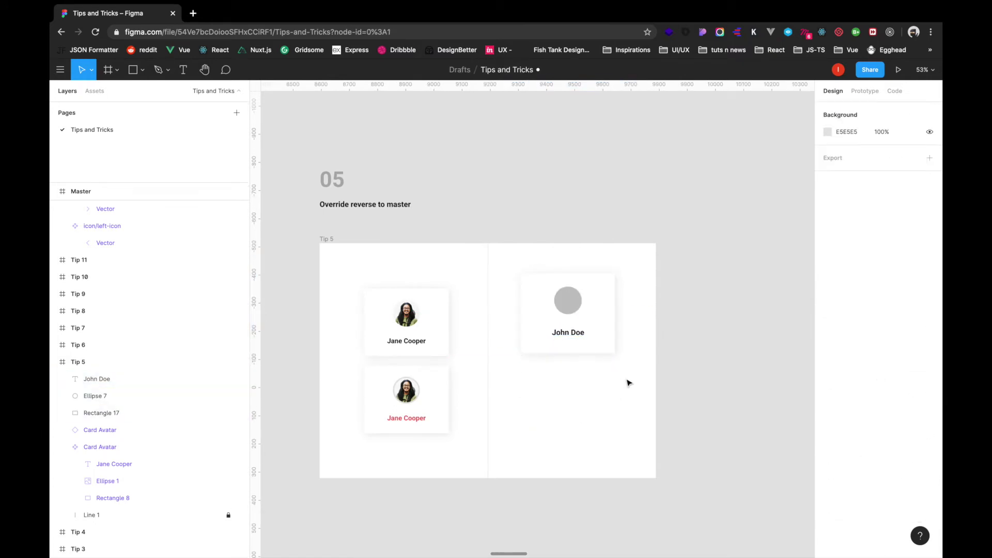
Fill the new card's circle with a man's portrait from the Avatars set of the Content Reel plugin, and close the plugin
{"action": "scroll", "coordinate": [626, 380], "scroll_direction": "left", "scroll_amount": 2}
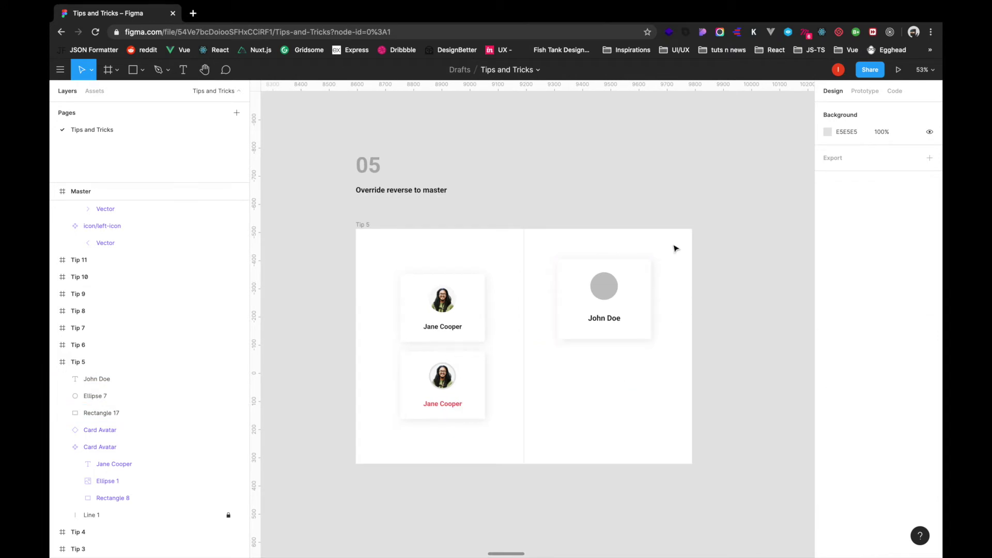
{"action": "left_click", "coordinate": [599, 296]}
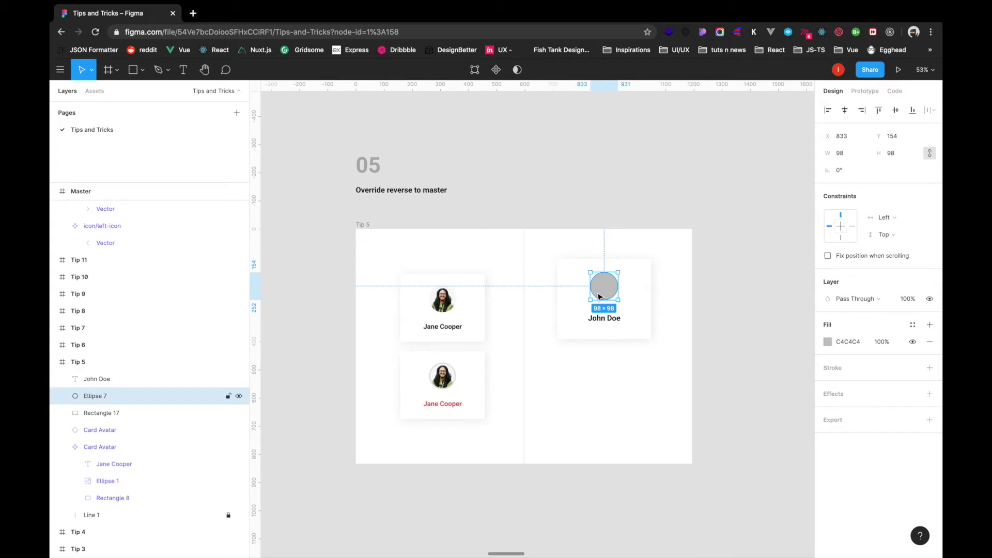
{"action": "key", "text": "super+slash"}
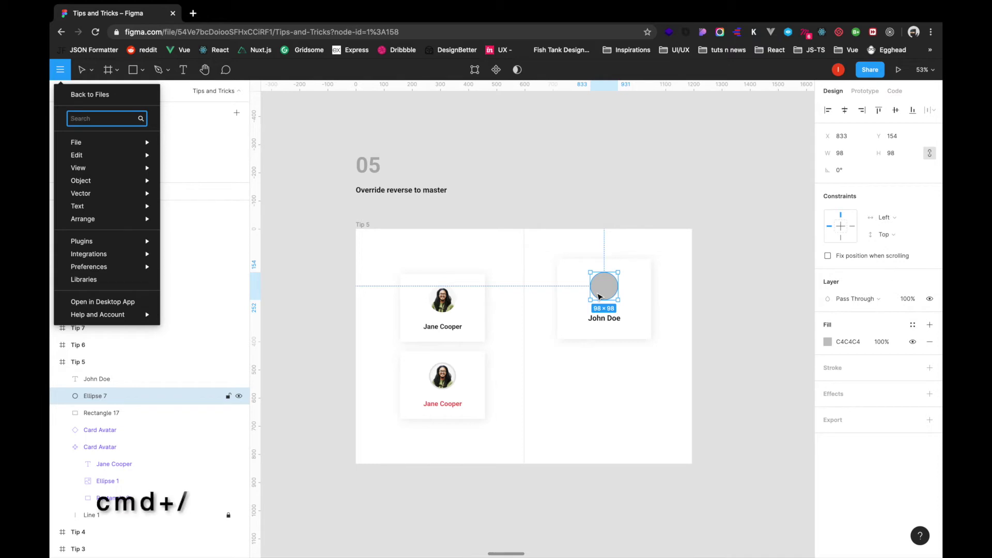
{"action": "type", "text": "content"}
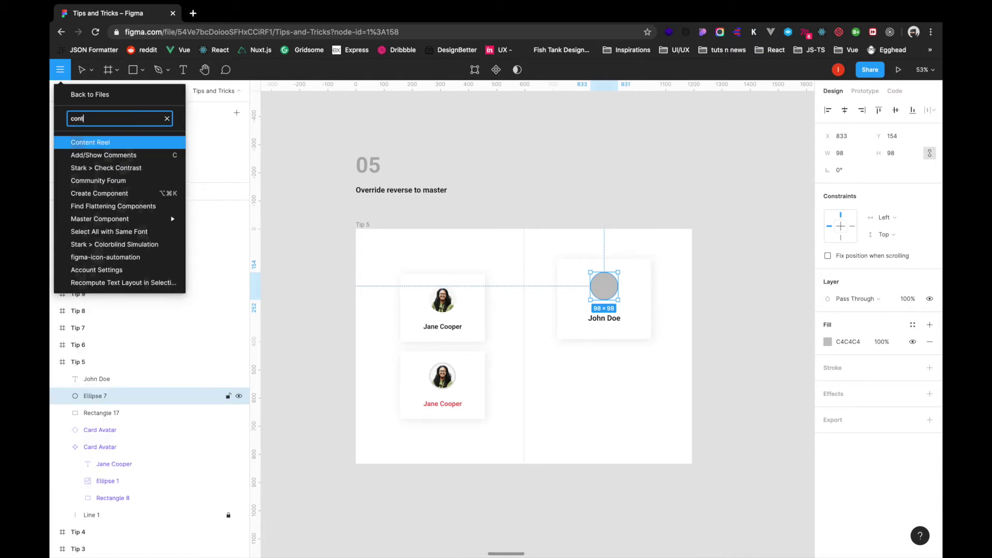
{"action": "key", "text": "Return"}
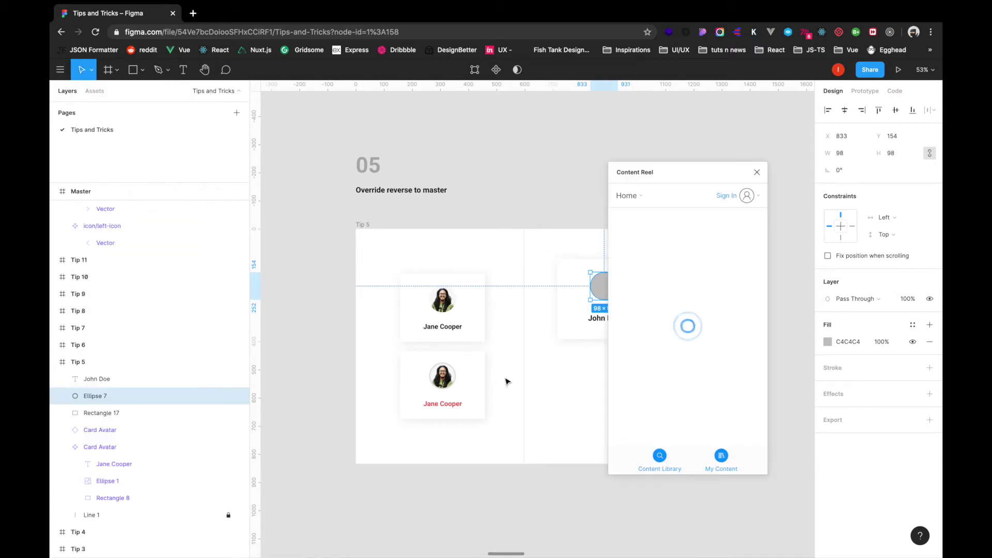
{"action": "scroll", "coordinate": [505, 381], "scroll_direction": "right", "scroll_amount": 3}
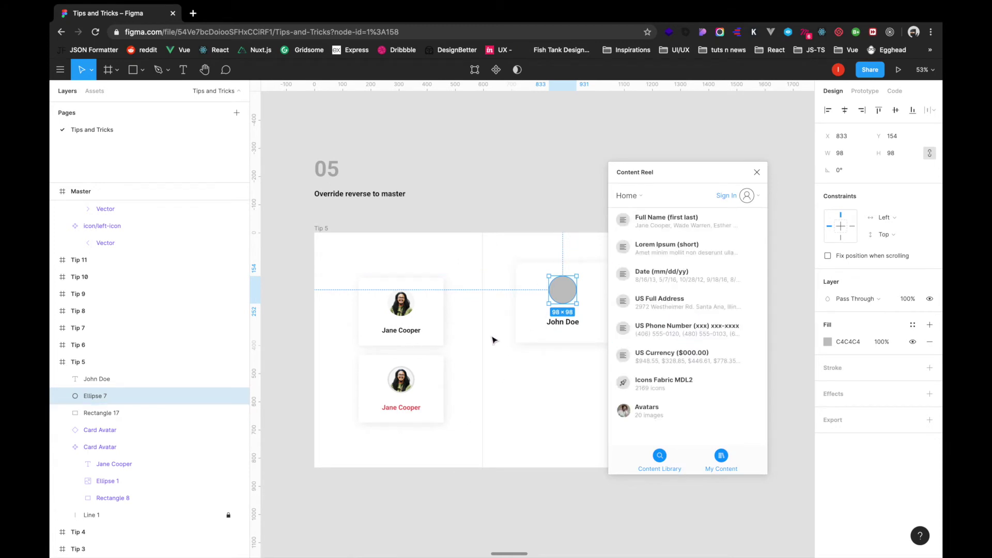
{"action": "left_click", "coordinate": [669, 416]}
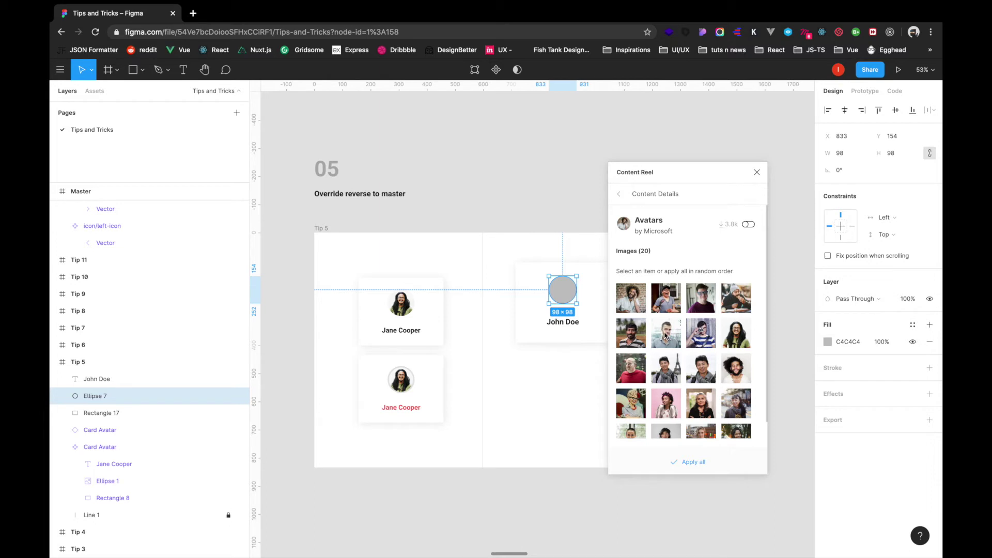
{"action": "left_click", "coordinate": [665, 336]}
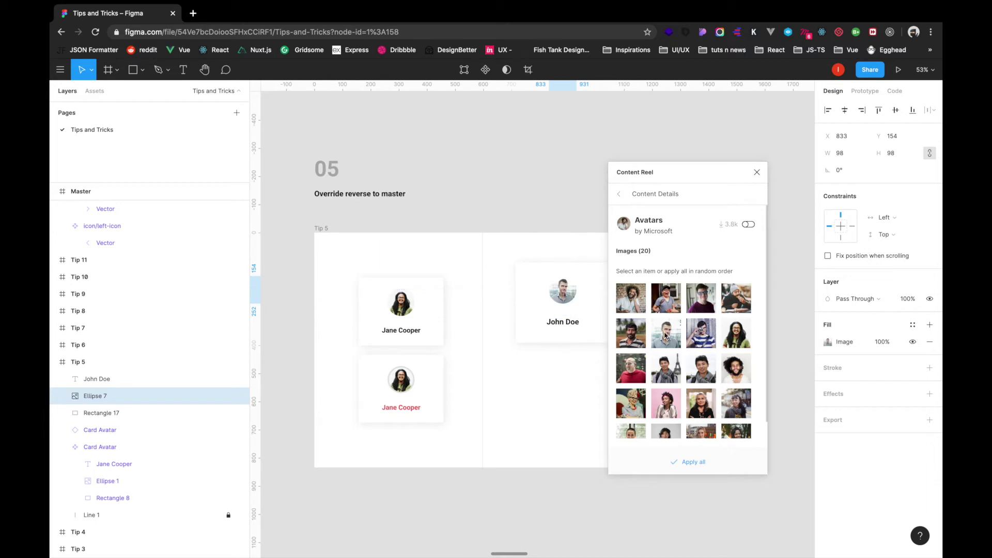
{"action": "left_click", "coordinate": [756, 172]}
Group the new card's rectangle, circle and name text and turn the group into a component
{"action": "left_click", "coordinate": [602, 350]}
{"action": "left_click_drag", "start_coordinate": [604, 352], "coordinate": [515, 257]}
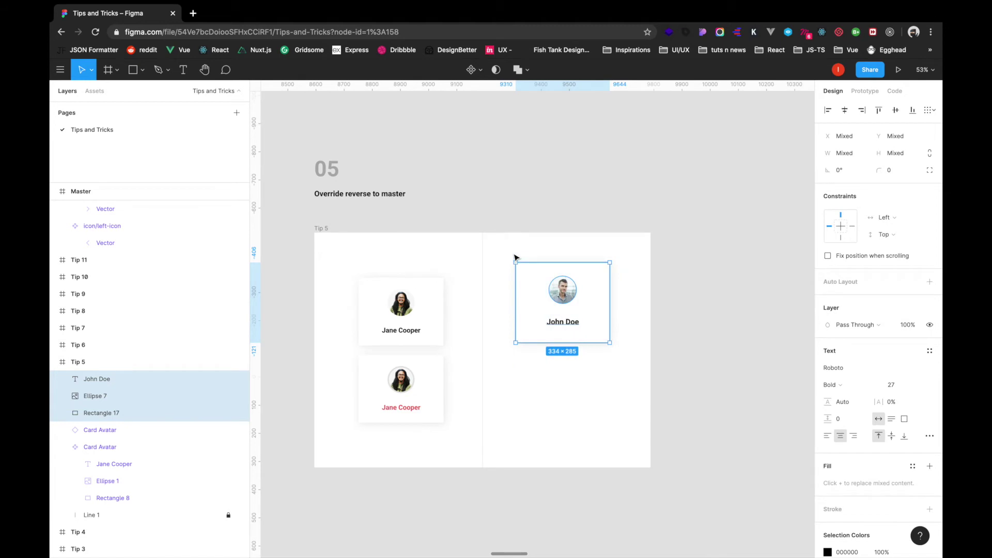
{"action": "key", "text": "ctrl+g"}
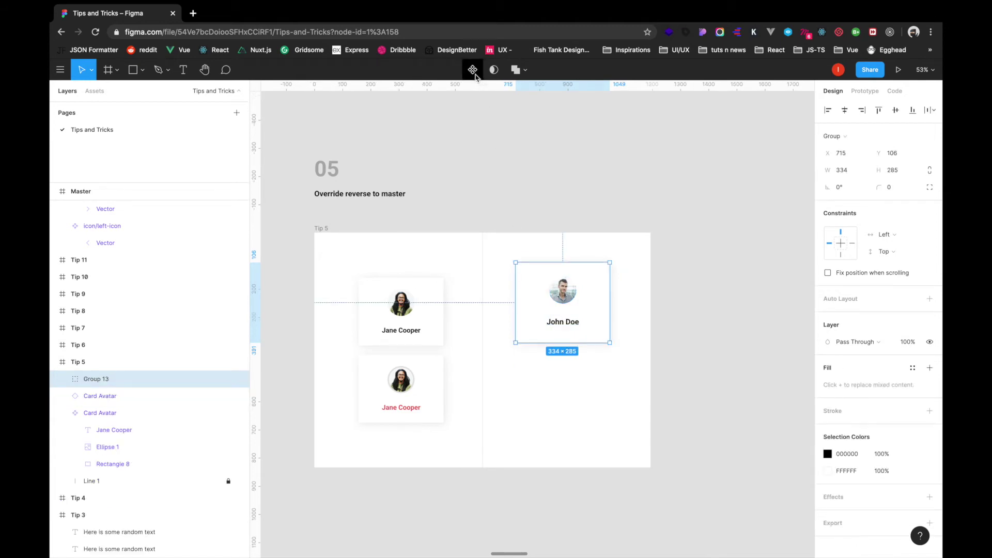
{"action": "key", "text": "alt+super+k"}
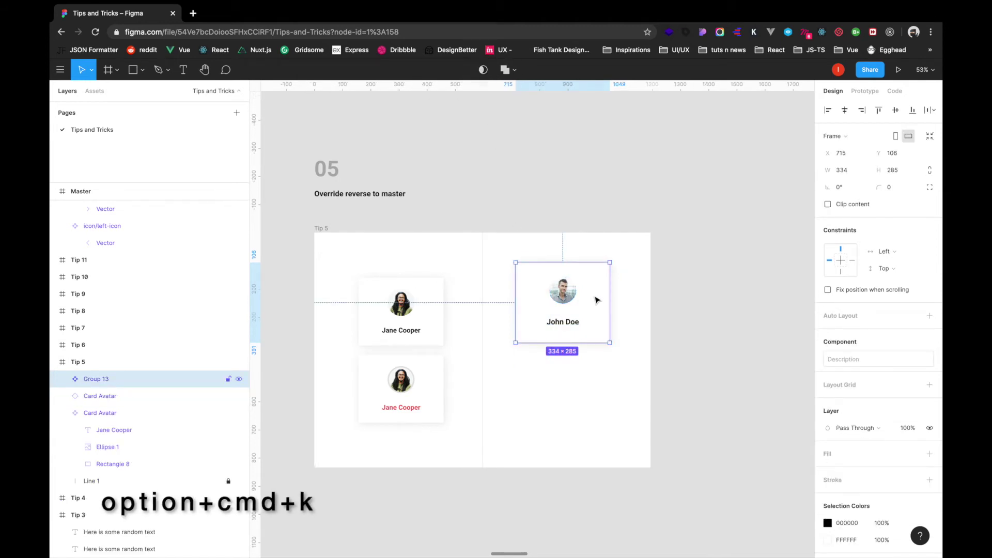
Move the card component up to Y 76 and place an instance of it directly below, at about Y 427
{"action": "left_click_drag", "start_coordinate": [591, 295], "coordinate": [587, 286]}
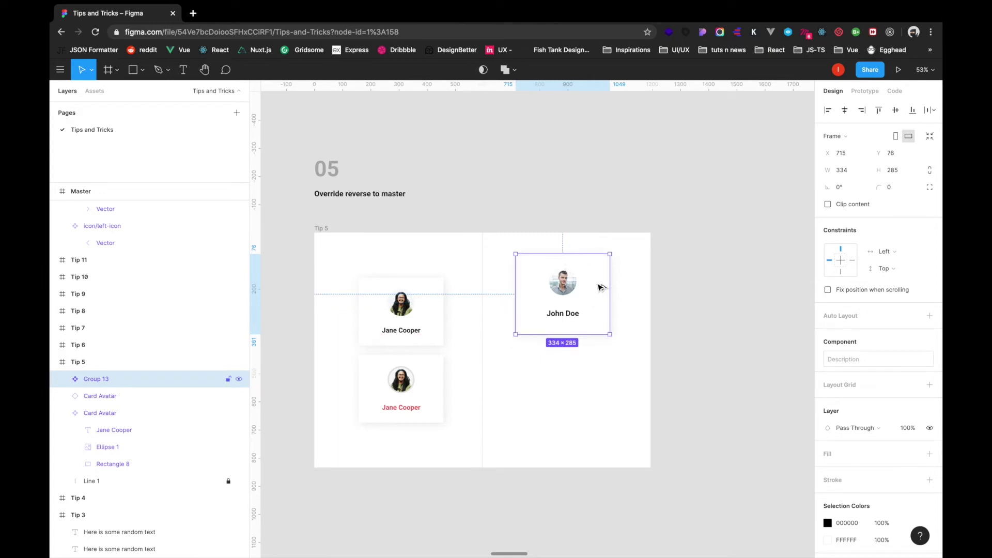
{"action": "left_click_drag", "start_coordinate": [600, 284], "coordinate": [593, 387]}
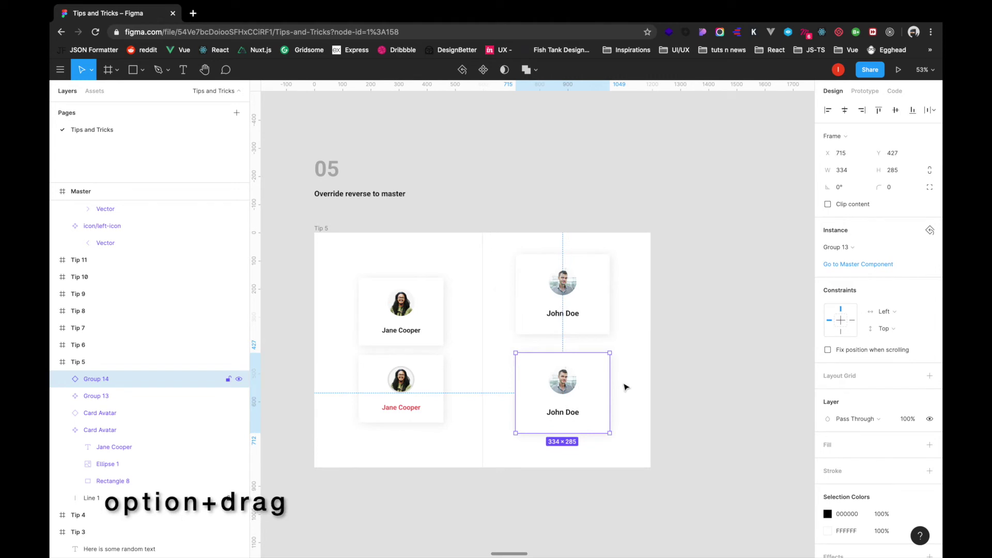
{"action": "left_click", "coordinate": [671, 400]}
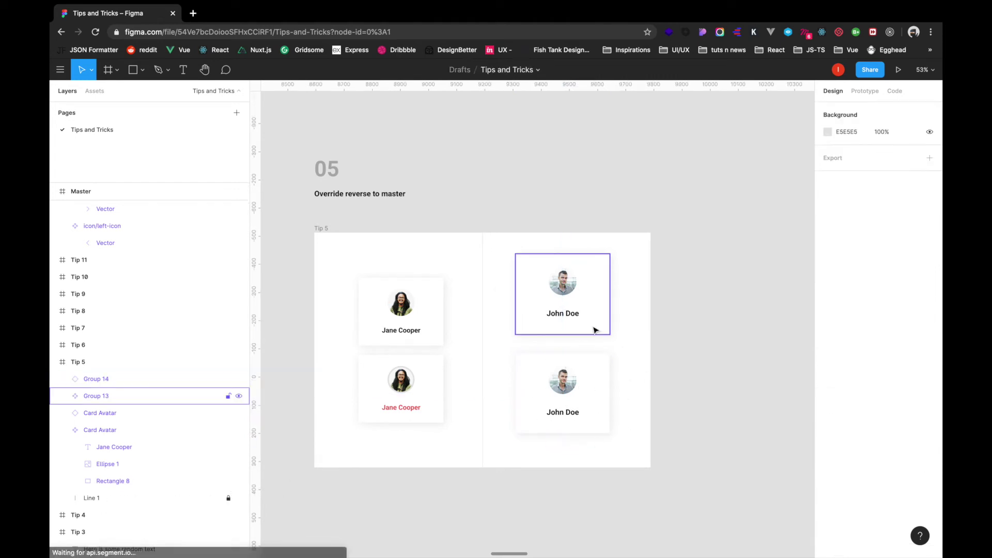
Change the fill of the name text in the lower card instance to red FF0C0C
{"action": "double_click", "coordinate": [574, 412]}
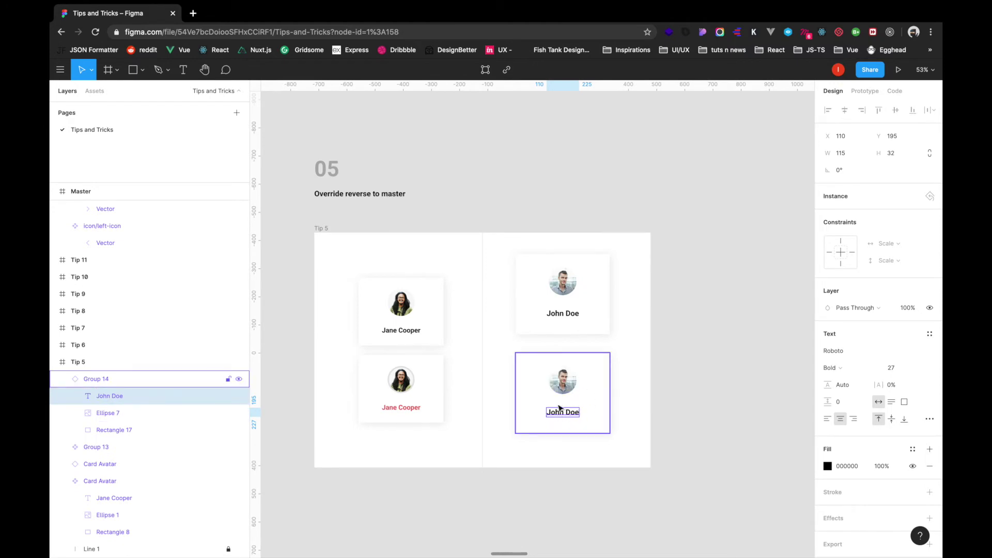
{"action": "left_click", "coordinate": [827, 466]}
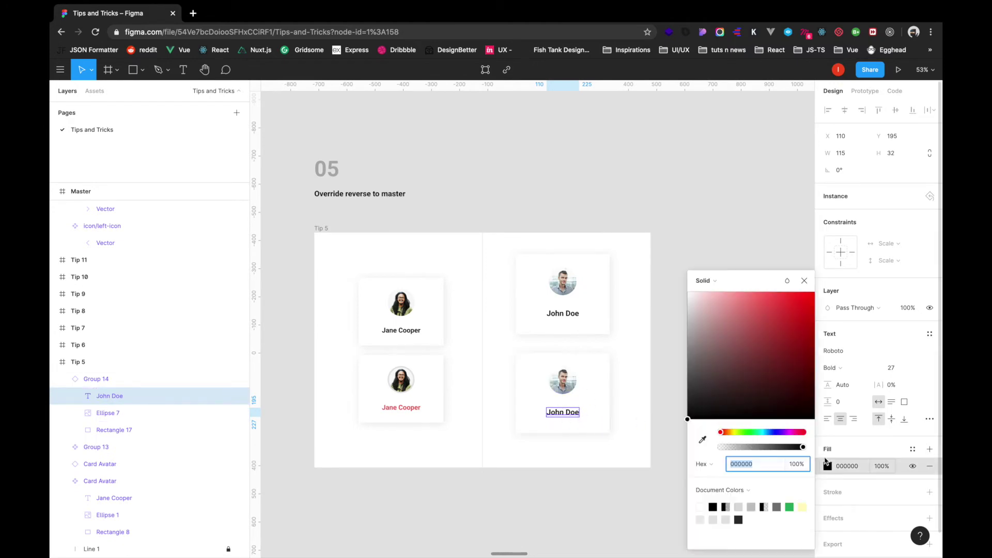
{"action": "left_click_drag", "start_coordinate": [760, 315], "coordinate": [809, 292]}
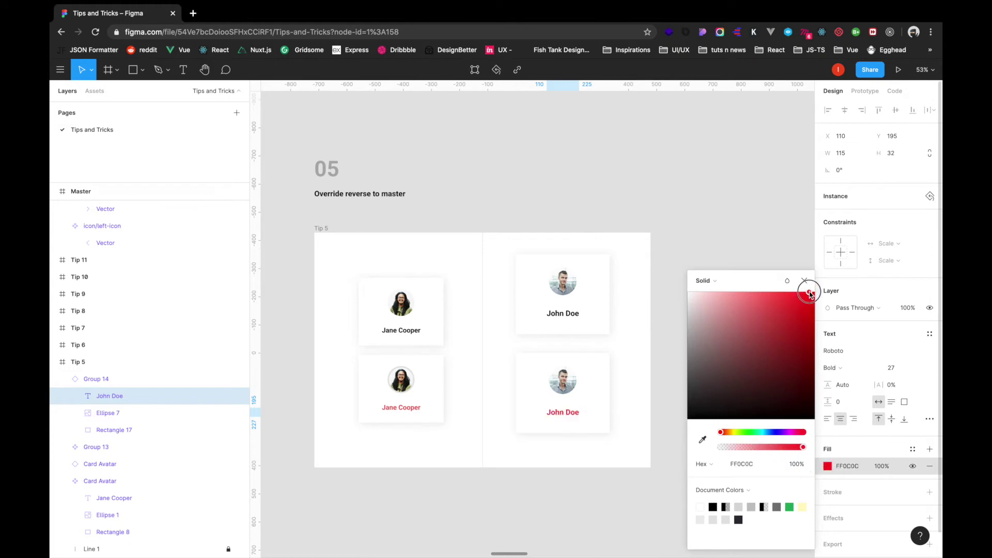
{"action": "left_click", "coordinate": [686, 253]}
Give the lower instance's portrait circle an inside stroke of width 2 in the Gray 5 colour style
{"action": "left_click", "coordinate": [108, 412]}
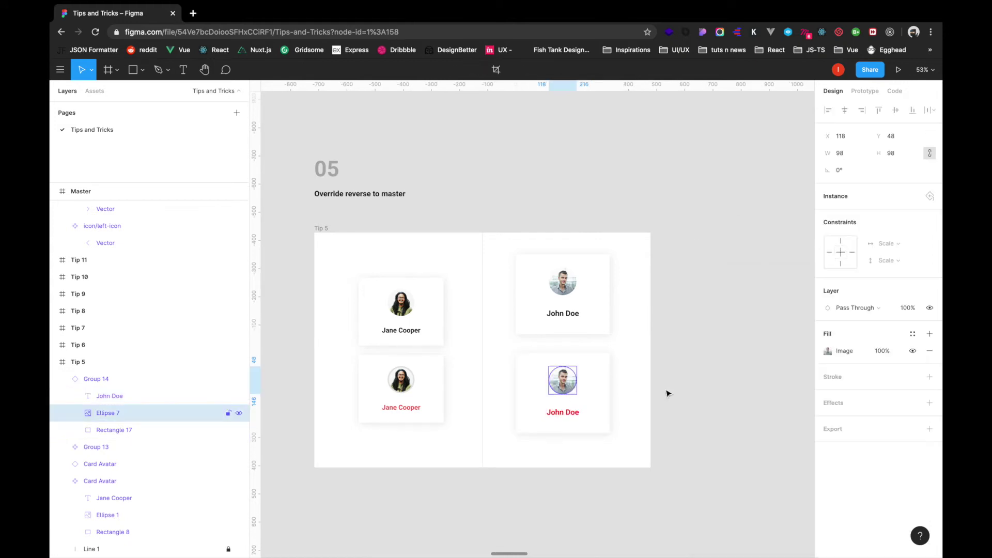
{"action": "left_click", "coordinate": [912, 376]}
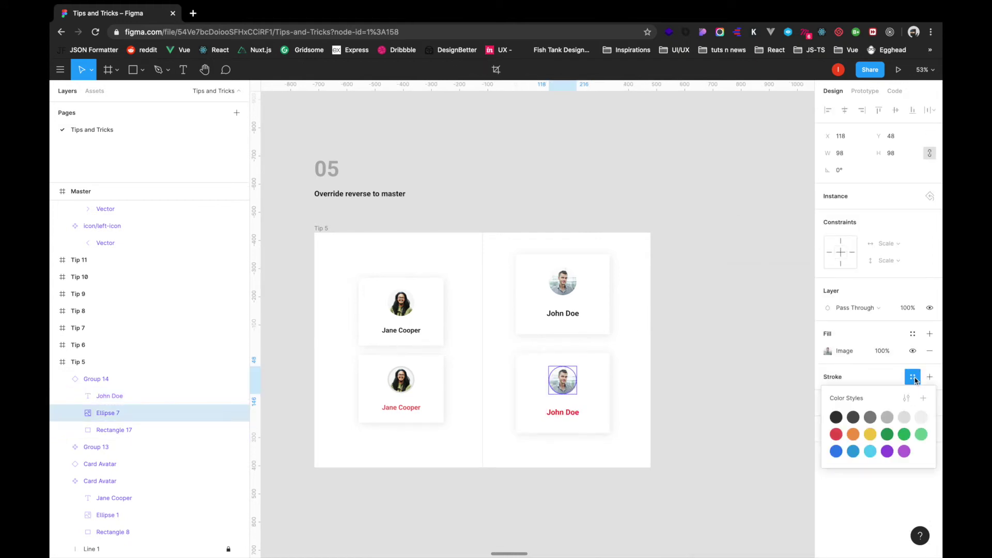
{"action": "left_click", "coordinate": [871, 417]}
{"action": "left_click", "coordinate": [829, 395]}
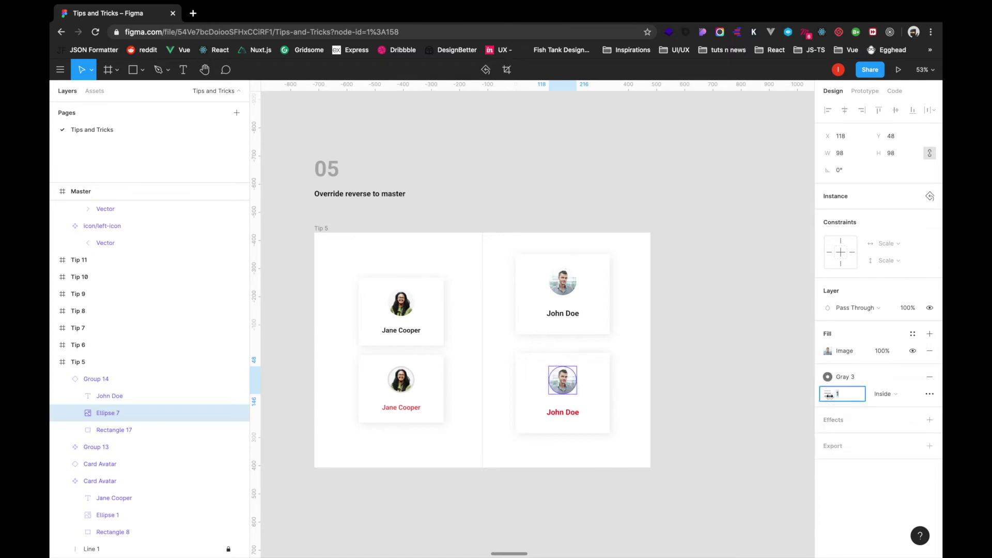
{"action": "type", "text": "2"}
{"action": "key", "text": "Return"}
{"action": "left_click", "coordinate": [913, 377]}
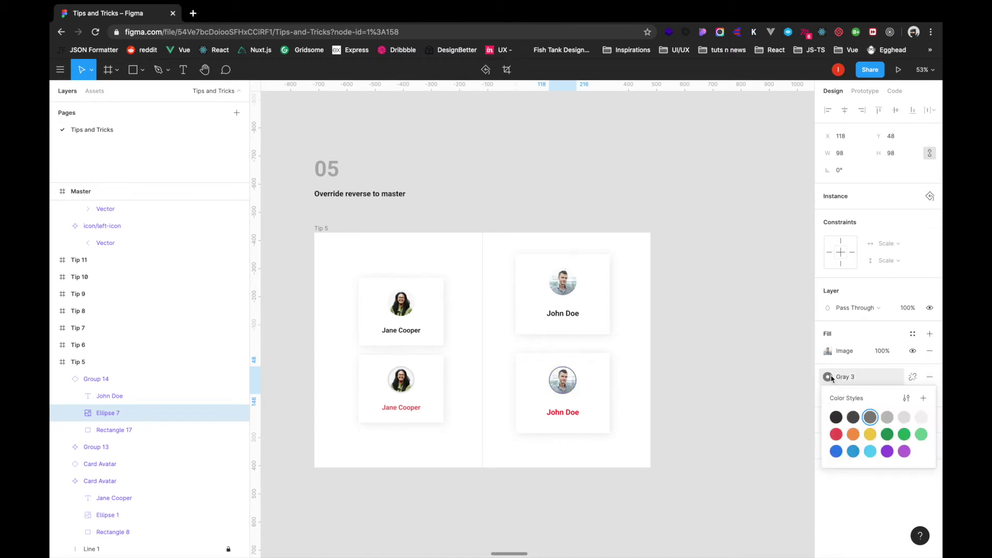
{"action": "left_click", "coordinate": [906, 418]}
{"action": "left_click", "coordinate": [582, 387]}
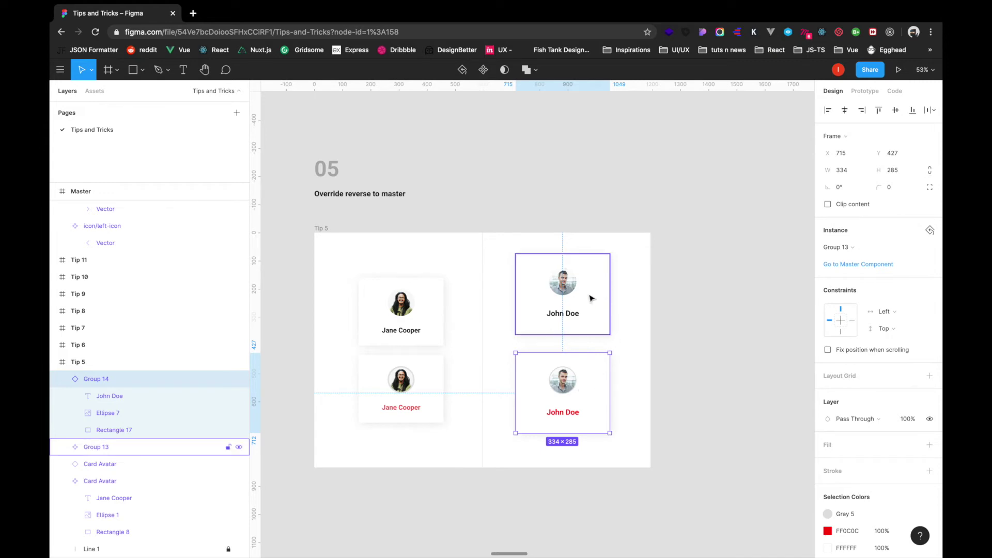
{"action": "left_click", "coordinate": [670, 321]}
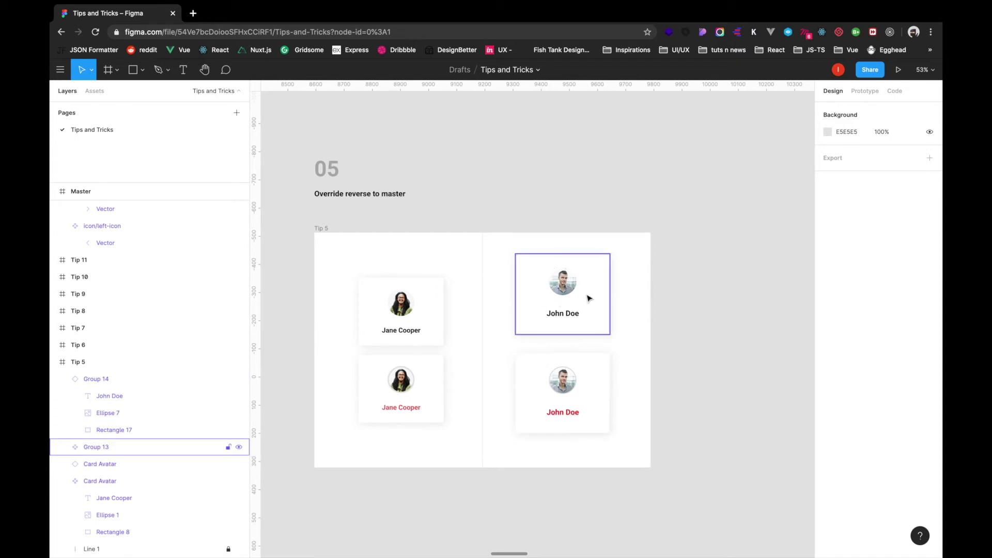
Push the lower card instance's overrides to its master component
{"action": "left_click", "coordinate": [585, 399]}
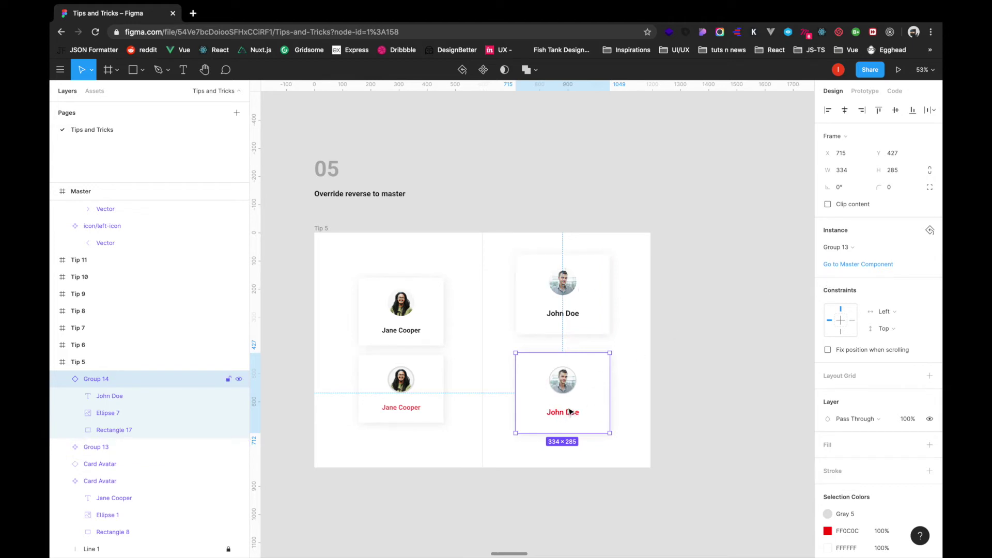
{"action": "left_click", "coordinate": [841, 246]}
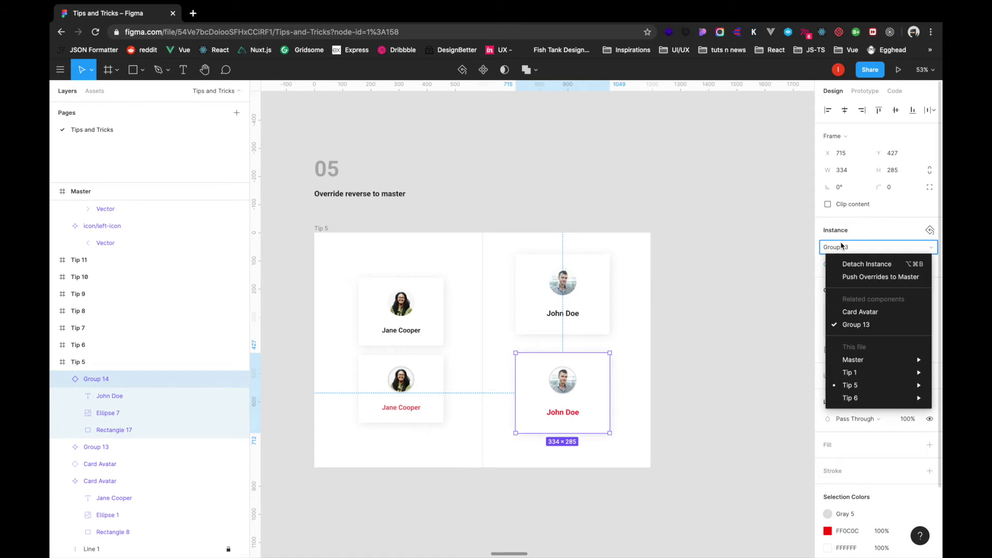
{"action": "left_click", "coordinate": [888, 279]}
{"action": "left_click", "coordinate": [665, 341]}
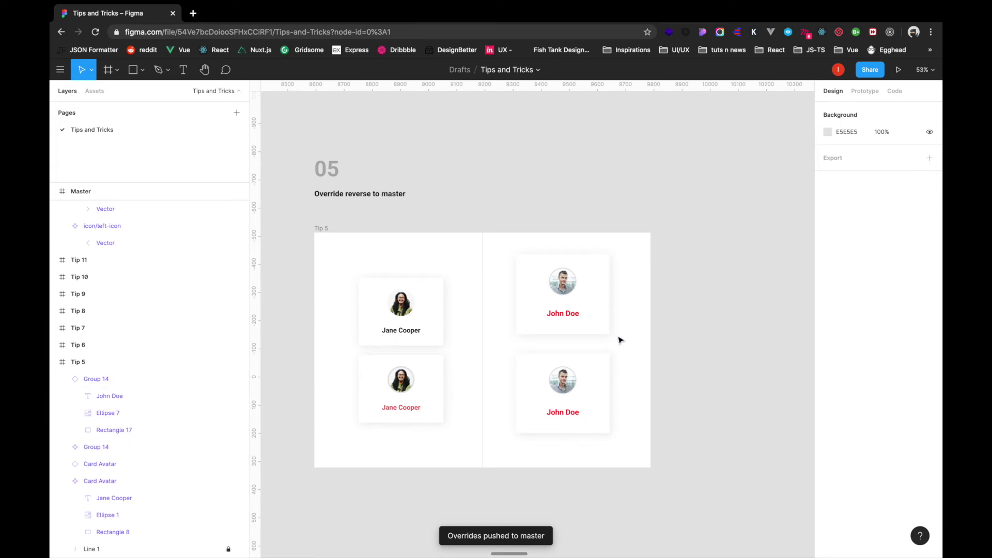
{"action": "left_click_drag", "start_coordinate": [622, 287], "coordinate": [541, 421]}
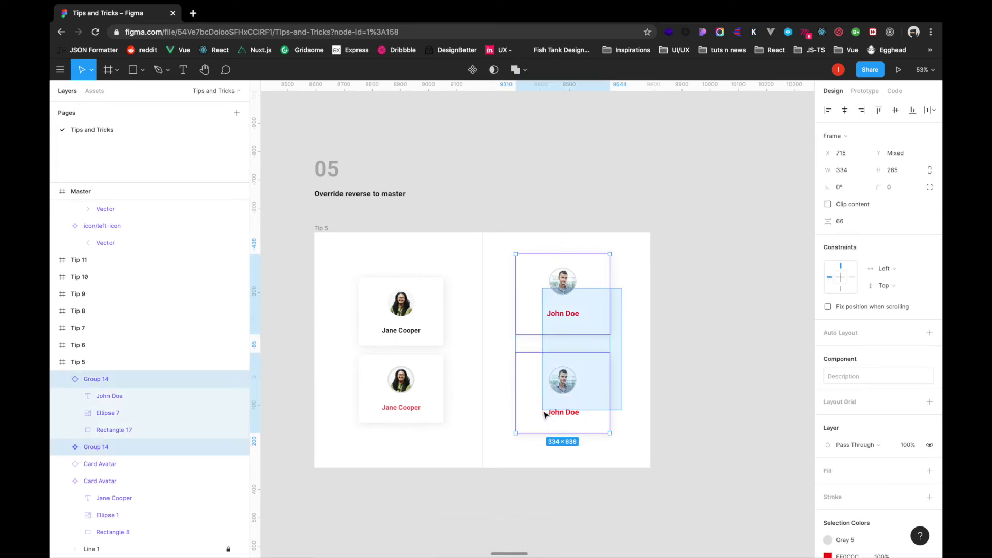
{"action": "left_click", "coordinate": [655, 385]}
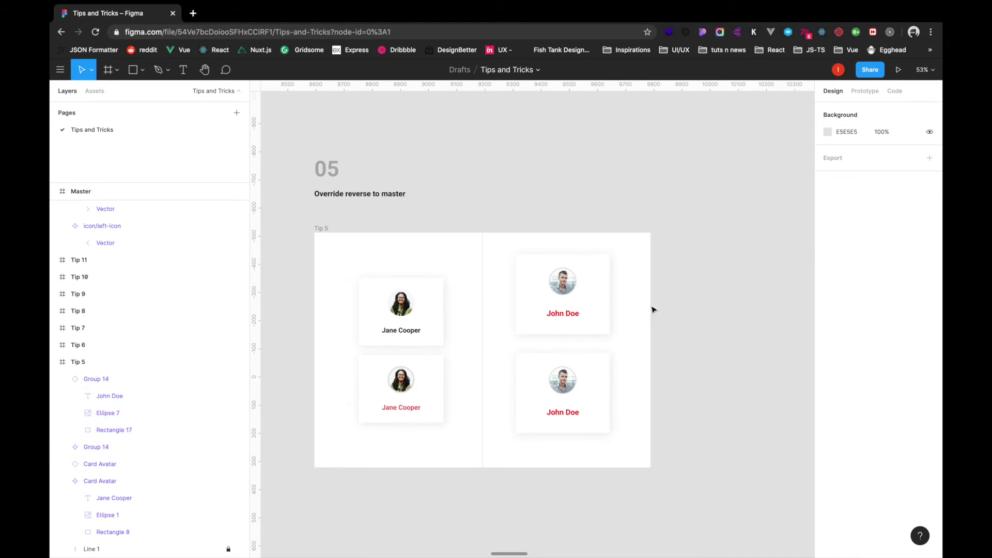
Draw a square of about 202 × 202 in the empty half of the Tip 6 frame
{"action": "key", "text": "n"}
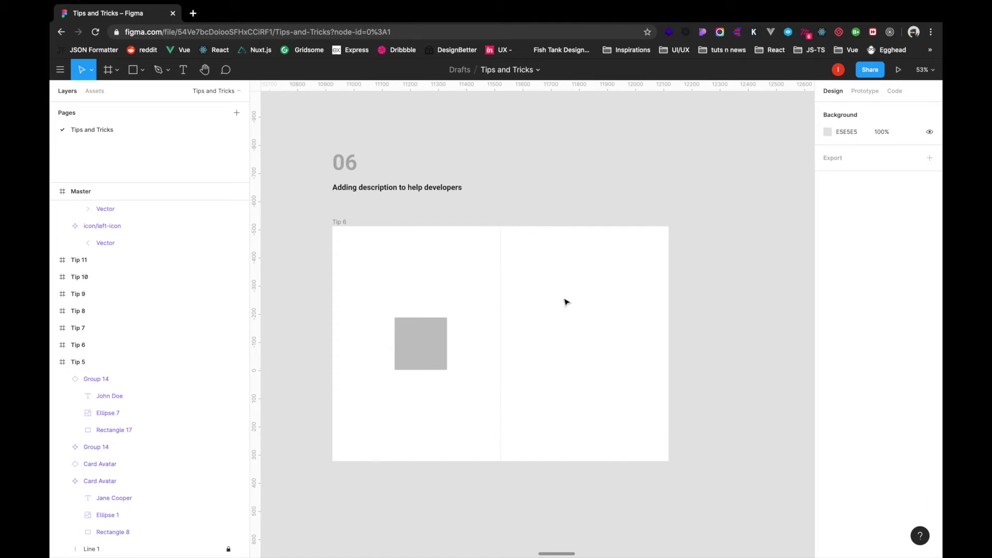
{"action": "key", "text": "r"}
{"action": "mouse_move", "coordinate": [535, 300]}
{"action": "left_mouse_down"}
{"action": "mouse_move", "coordinate": [589, 353]}
{"action": "mouse_move", "coordinate": [570, 337]}
{"action": "mouse_move", "coordinate": [579, 345]}
{"action": "left_mouse_up"}
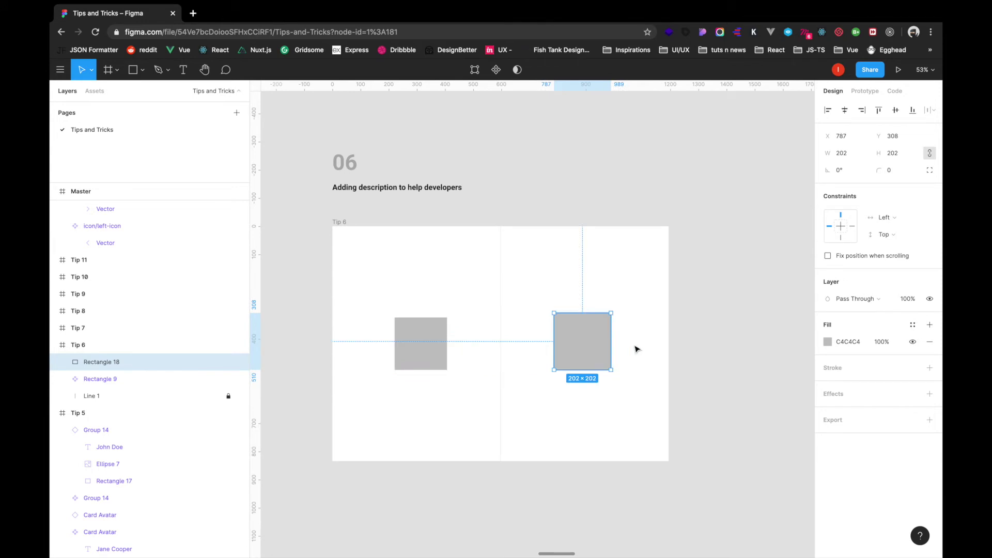
Rename the new square as bg and turn it into a component
{"action": "key", "text": "super+r"}
{"action": "type", "text": "bg"}
{"action": "key", "text": "Return"}
{"action": "key", "text": "alt+super+k"}
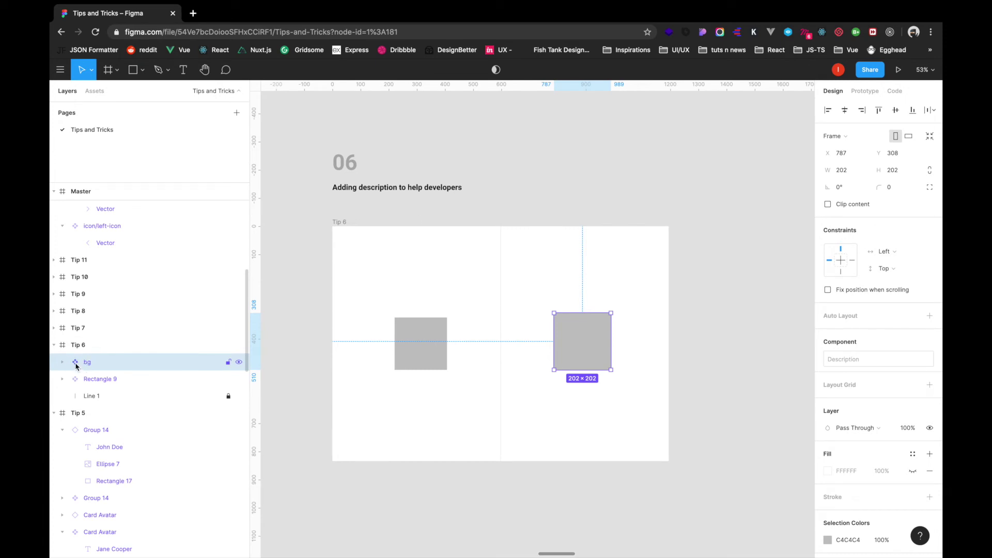
Add the description "Please use a gray background" to the bg component
{"action": "left_click", "coordinate": [666, 279]}
{"action": "left_click", "coordinate": [579, 345]}
{"action": "left_click", "coordinate": [856, 361]}
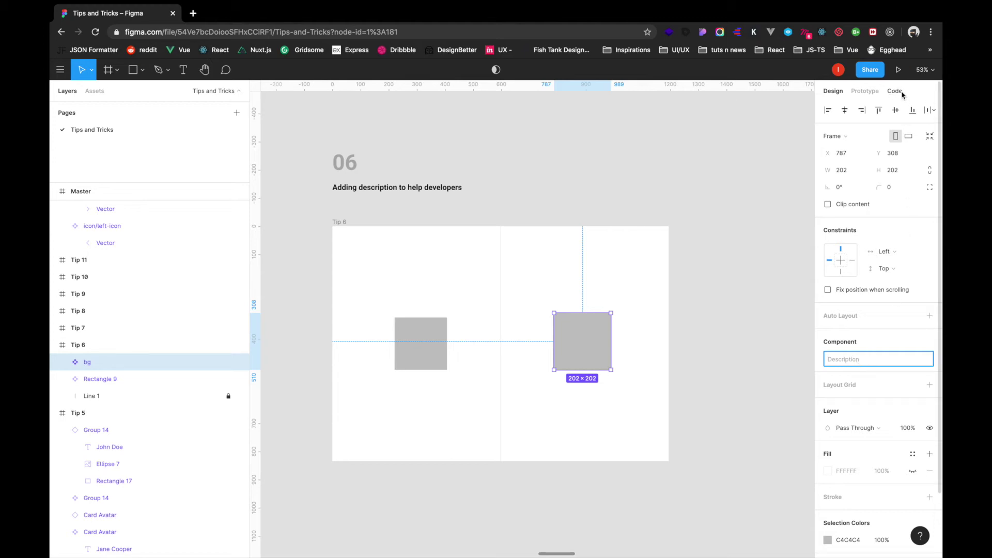
{"action": "left_click", "coordinate": [856, 364]}
{"action": "type", "text": "Please use a gray background"}
{"action": "left_click", "coordinate": [672, 340]}
{"action": "left_click", "coordinate": [591, 339]}
{"action": "left_click", "coordinate": [683, 314]}
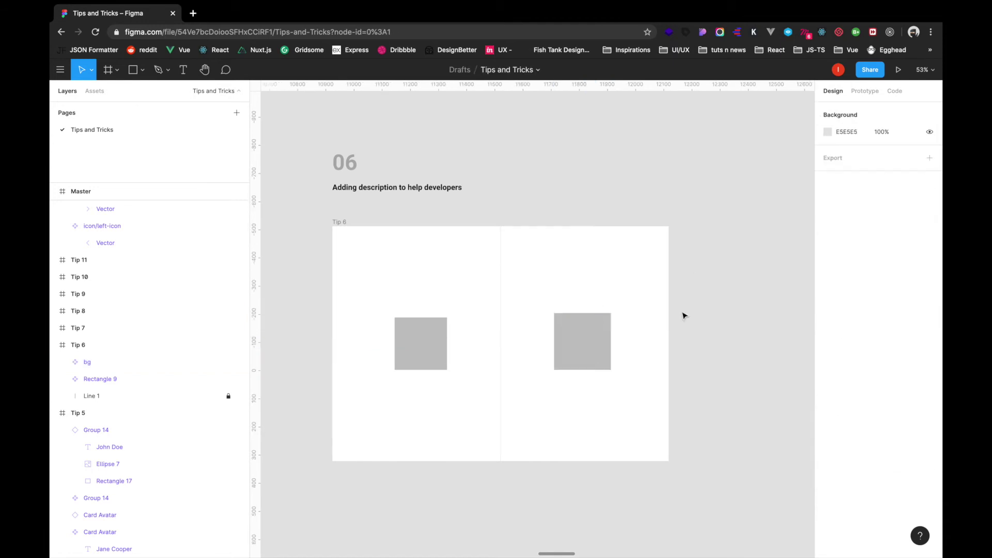
Inspect the bg component's generated CSS for the description comment, and return to its design properties
{"action": "left_click", "coordinate": [587, 341]}
{"action": "left_click", "coordinate": [894, 92]}
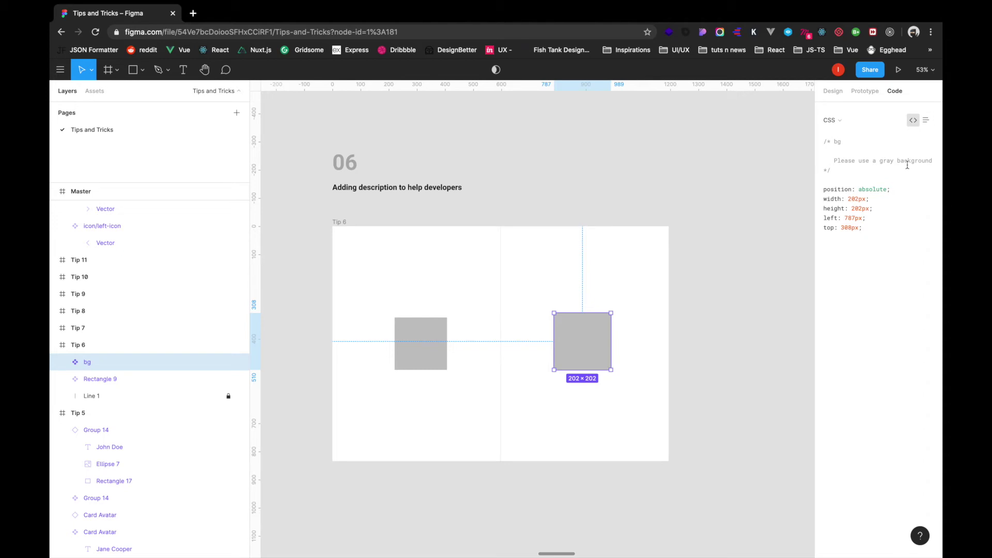
{"action": "left_click_drag", "start_coordinate": [840, 177], "coordinate": [822, 142]}
{"action": "left_click", "coordinate": [857, 166]}
{"action": "left_click", "coordinate": [833, 91]}
{"action": "left_click", "coordinate": [713, 288]}
{"action": "left_click", "coordinate": [597, 335]}
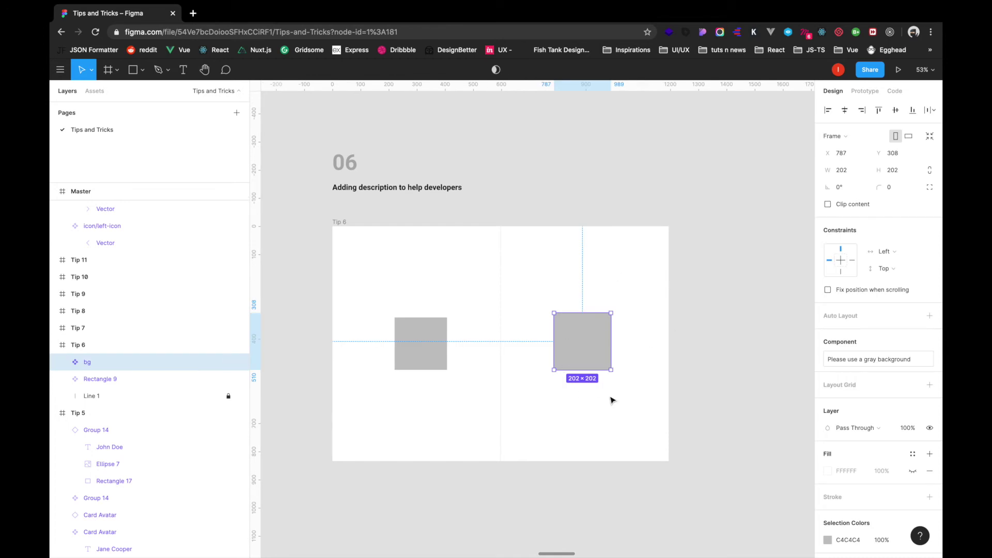
Shrink the bg component slightly to match the size and top edge of the other square in Tip 6
{"action": "left_click", "coordinate": [639, 301]}
{"action": "mouse_move", "coordinate": [580, 350]}
{"action": "left_mouse_down"}
{"action": "mouse_move", "coordinate": [606, 370]}
{"action": "mouse_move", "coordinate": [595, 353]}
{"action": "left_mouse_up"}
{"action": "left_click", "coordinate": [658, 349]}
{"action": "left_click", "coordinate": [656, 331]}
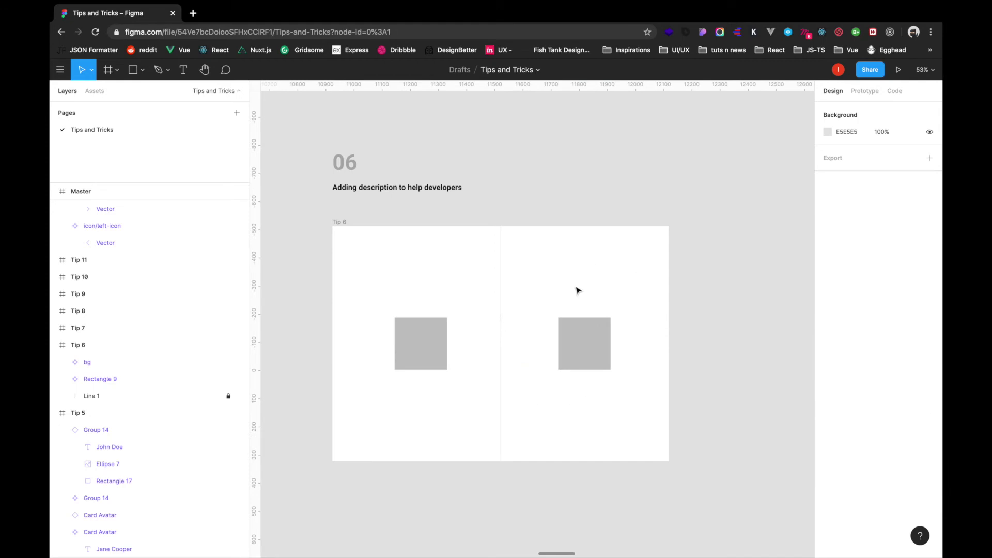
Draw a circle of about 154 × 154 in the empty half of the Tip 7 frame
{"action": "scroll", "coordinate": [577, 290], "scroll_direction": "down", "scroll_amount": 2}
{"action": "scroll", "coordinate": [578, 290], "scroll_direction": "up", "scroll_amount": 1}
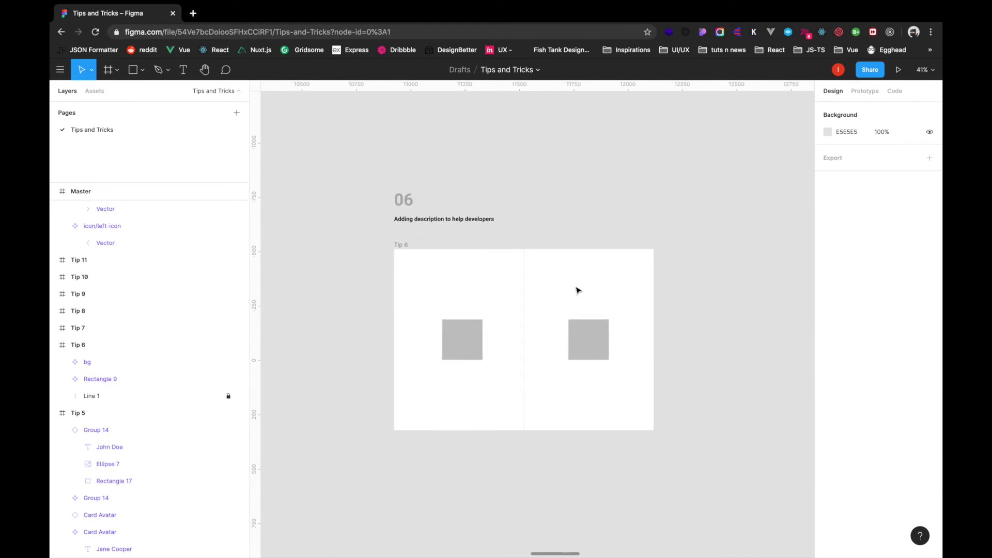
{"action": "scroll", "coordinate": [578, 290], "scroll_direction": "right", "scroll_amount": 10}
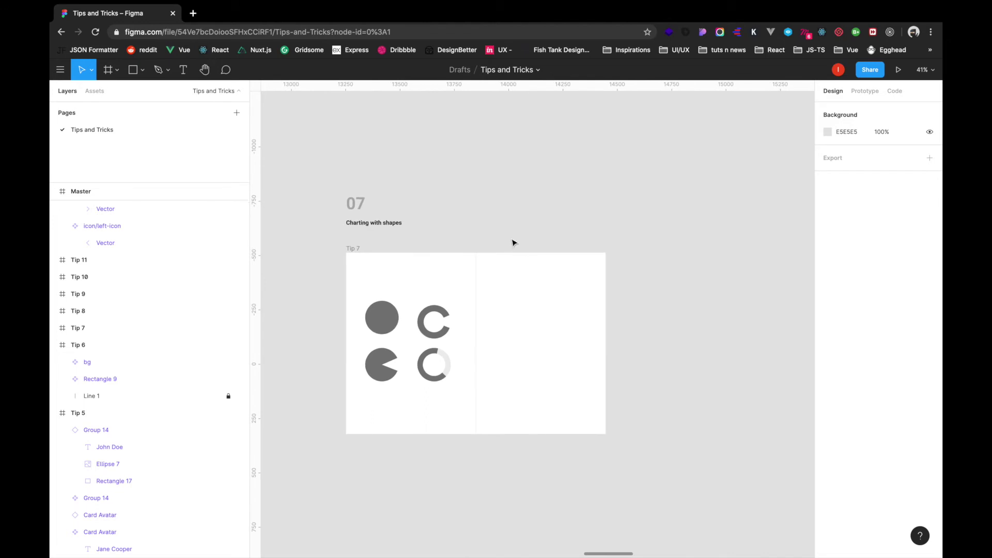
{"action": "scroll", "coordinate": [393, 339], "scroll_direction": "up", "scroll_amount": 3}
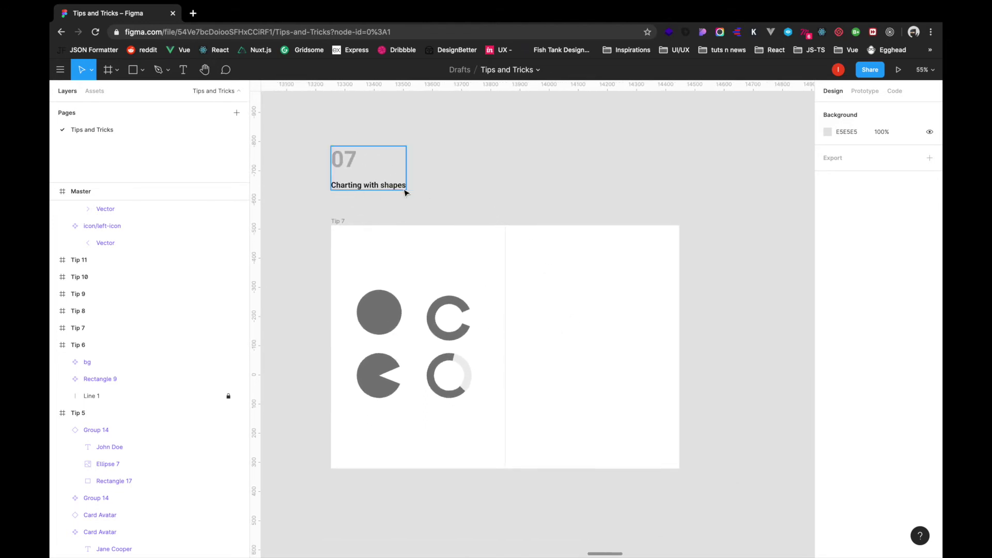
{"action": "key", "text": "o"}
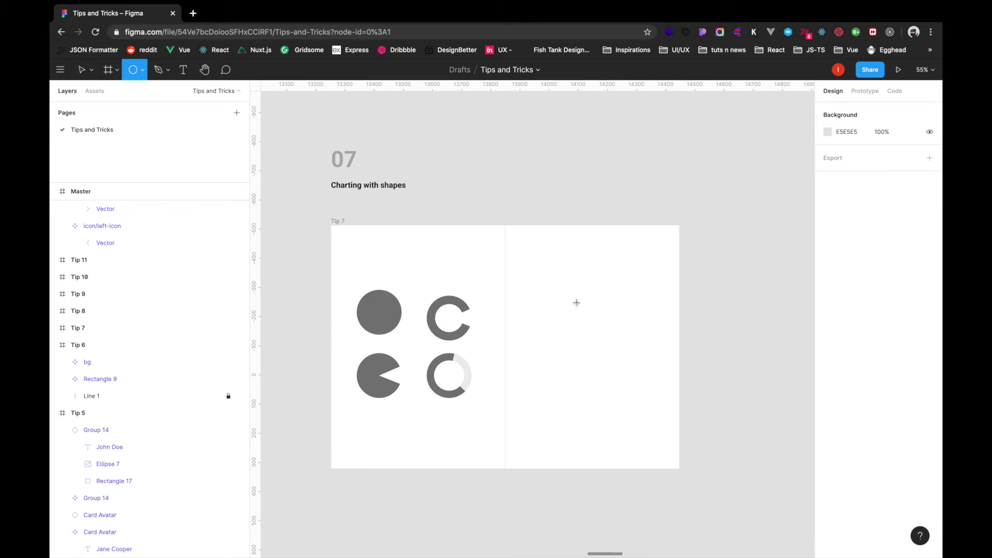
{"action": "mouse_move", "coordinate": [563, 286]}
{"action": "left_mouse_down"}
{"action": "mouse_move", "coordinate": [594, 328]}
{"action": "mouse_move", "coordinate": [620, 338]}
{"action": "mouse_move", "coordinate": [593, 304]}
{"action": "mouse_move", "coordinate": [593, 327]}
{"action": "mouse_move", "coordinate": [550, 328]}
{"action": "mouse_move", "coordinate": [572, 337]}
{"action": "mouse_move", "coordinate": [553, 328]}
{"action": "left_mouse_up"}
{"action": "key", "text": "Escape"}
{"action": "left_click", "coordinate": [620, 332]}
{"action": "left_click", "coordinate": [533, 326]}
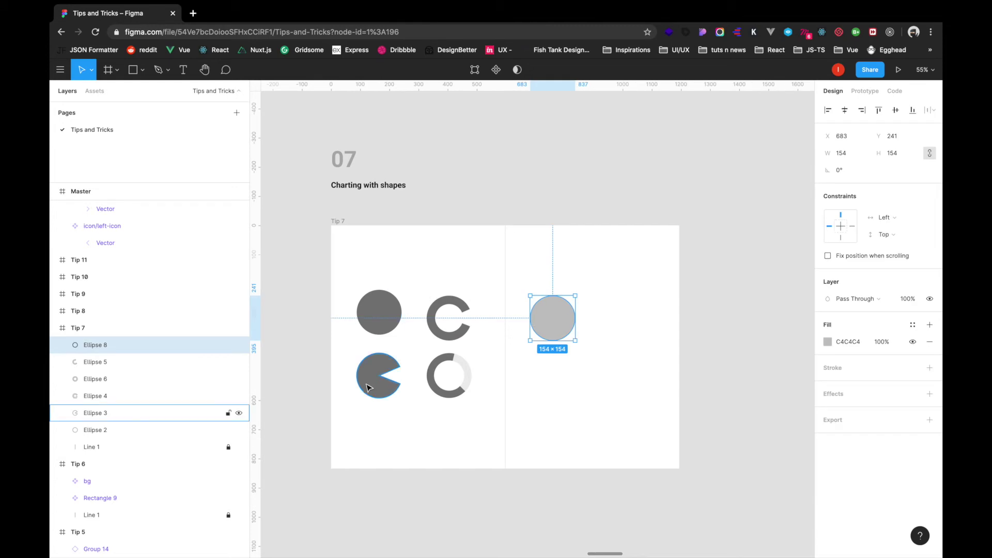
Turn the new circle into a pie shape with a narrow wedge opening, using a sweep of -87.5%
{"action": "left_click", "coordinate": [542, 383]}
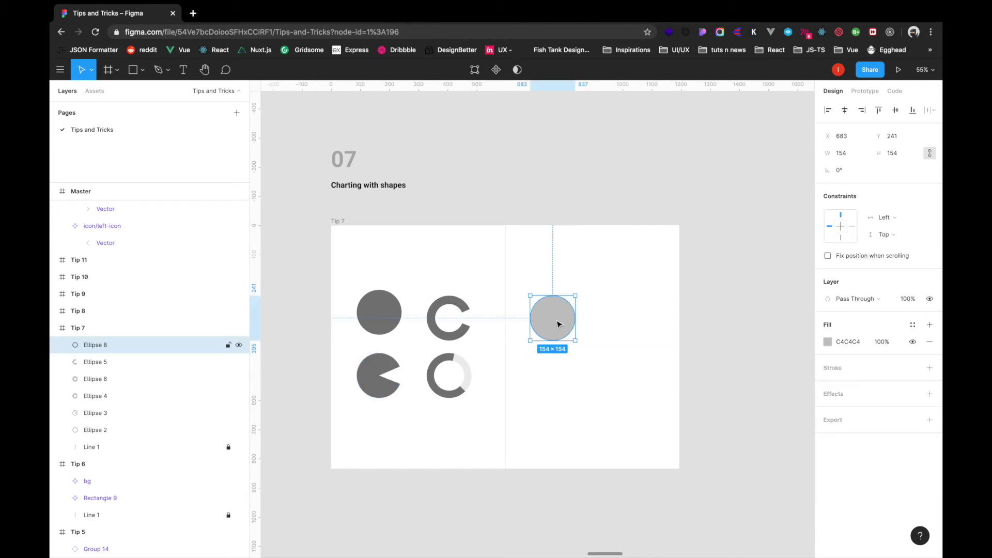
{"action": "left_click", "coordinate": [558, 323]}
{"action": "scroll", "coordinate": [558, 324], "scroll_direction": "up", "scroll_amount": 5}
{"action": "scroll", "coordinate": [558, 323], "scroll_direction": "down", "scroll_amount": 3}
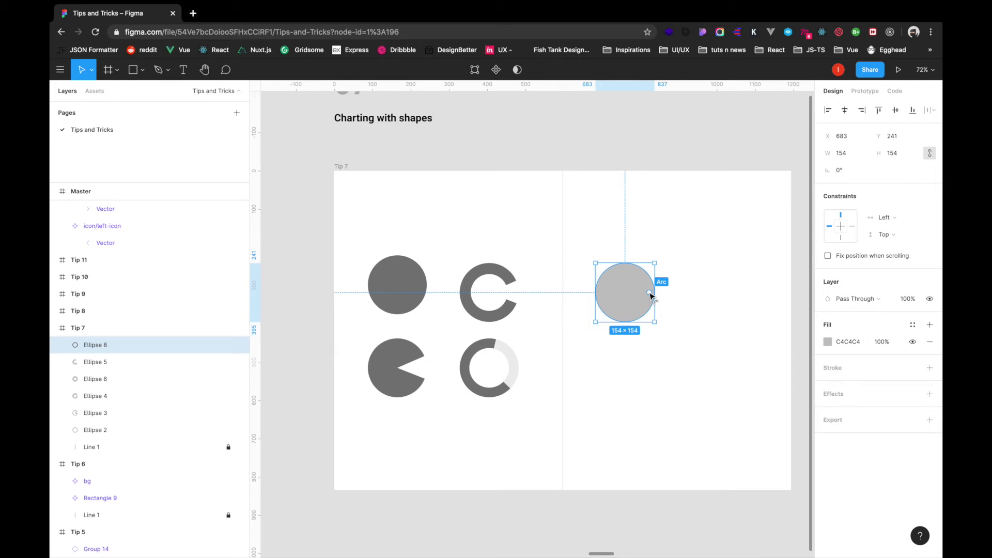
{"action": "mouse_move", "coordinate": [650, 294]}
{"action": "left_mouse_down"}
{"action": "mouse_move", "coordinate": [628, 302]}
{"action": "mouse_move", "coordinate": [650, 315]}
{"action": "mouse_move", "coordinate": [645, 287]}
{"action": "left_mouse_up"}
{"action": "left_click", "coordinate": [679, 285]}
{"action": "left_click", "coordinate": [617, 285]}
{"action": "scroll", "coordinate": [615, 287], "scroll_direction": "right", "scroll_amount": 3}
{"action": "left_click", "coordinate": [637, 288]}
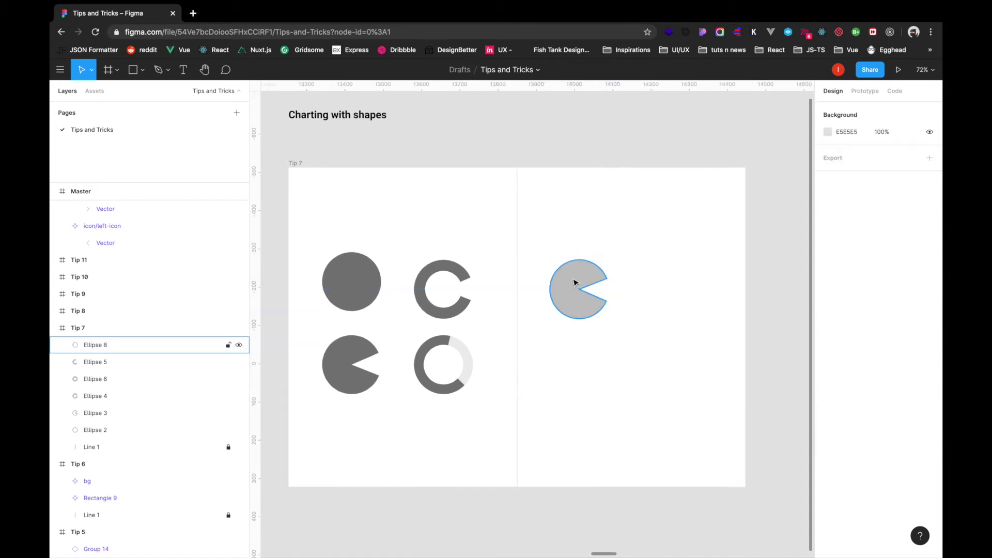
Draw a circle of about 165 × 165 beside the pie and shape it into an open ring with start -24.6°, sweep -87.5%, ratio 63.03%
{"action": "key", "text": "o"}
{"action": "left_click_drag", "start_coordinate": [645, 261], "coordinate": [665, 281]}
{"action": "left_click_drag", "start_coordinate": [698, 308], "coordinate": [707, 283]}
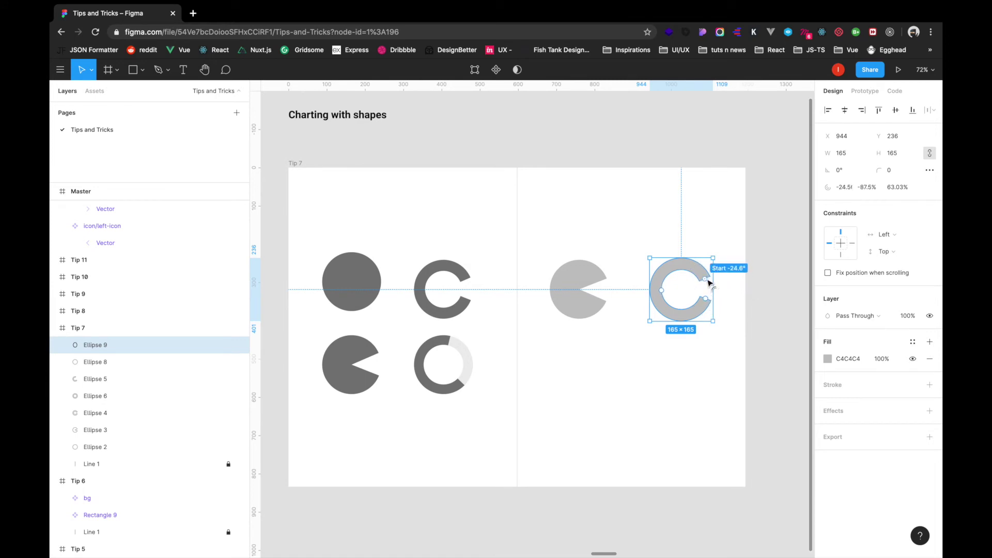
{"action": "left_click", "coordinate": [688, 347]}
Fill the new pie and open ring with the dark grey 7B7B7B sampled from the existing open ring
{"action": "left_click", "coordinate": [683, 316]}
{"action": "left_click", "coordinate": [587, 301], "text": "shift"}
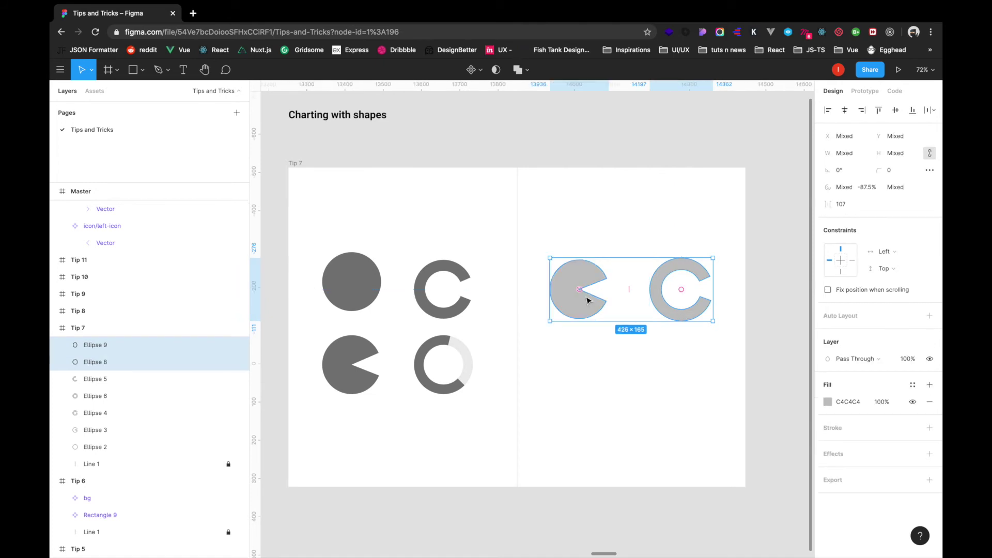
{"action": "key", "text": "ctrl+c"}
{"action": "left_click", "coordinate": [428, 261]}
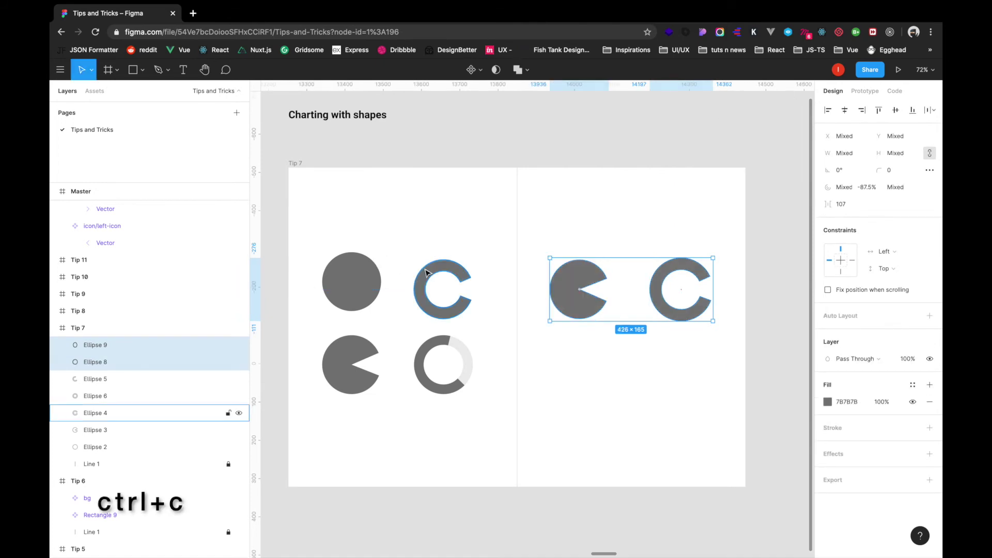
{"action": "left_click", "coordinate": [631, 417]}
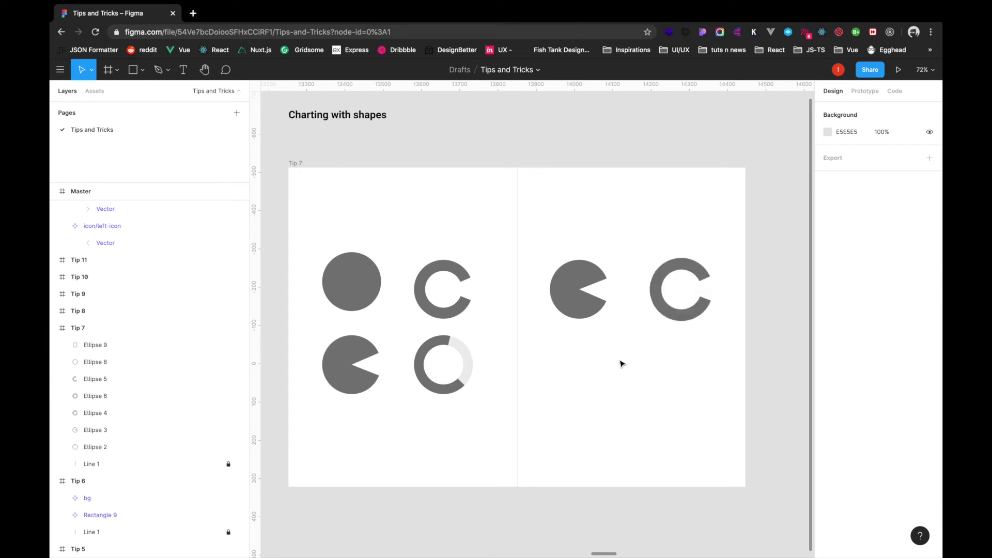
Draw a circle of about 164 × 164 below the pie and ring, and fill it with the sampled grey 7B7B7B
{"action": "key", "text": "o"}
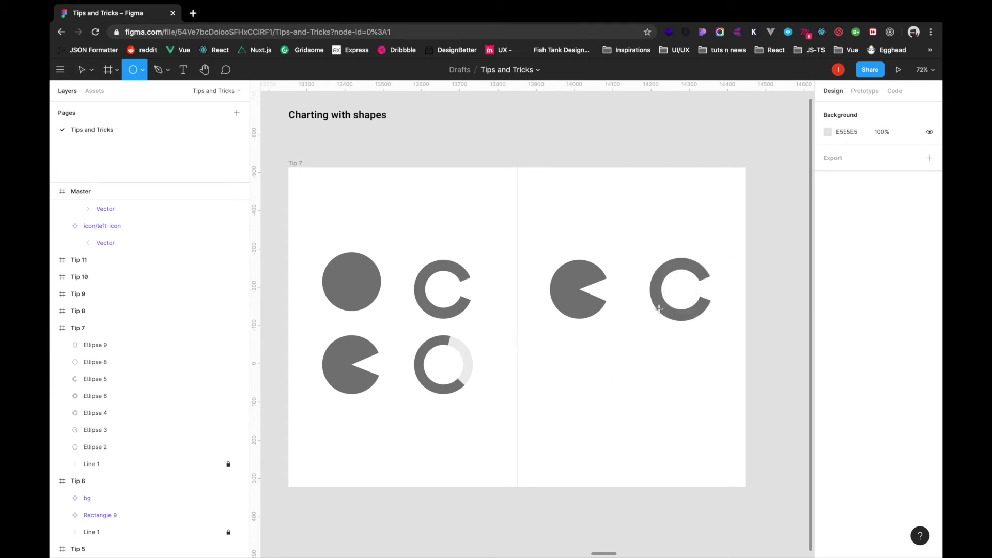
{"action": "left_click_drag", "start_coordinate": [587, 359], "coordinate": [639, 389]}
{"action": "key", "text": "i"}
{"action": "left_click", "coordinate": [571, 283]}
{"action": "key", "text": "Escape"}
Duplicate the circle in place with a light grey DEDEDE fill, and stack the copy beneath the original
{"action": "left_click", "coordinate": [625, 379]}
{"action": "key", "text": "super+v"}
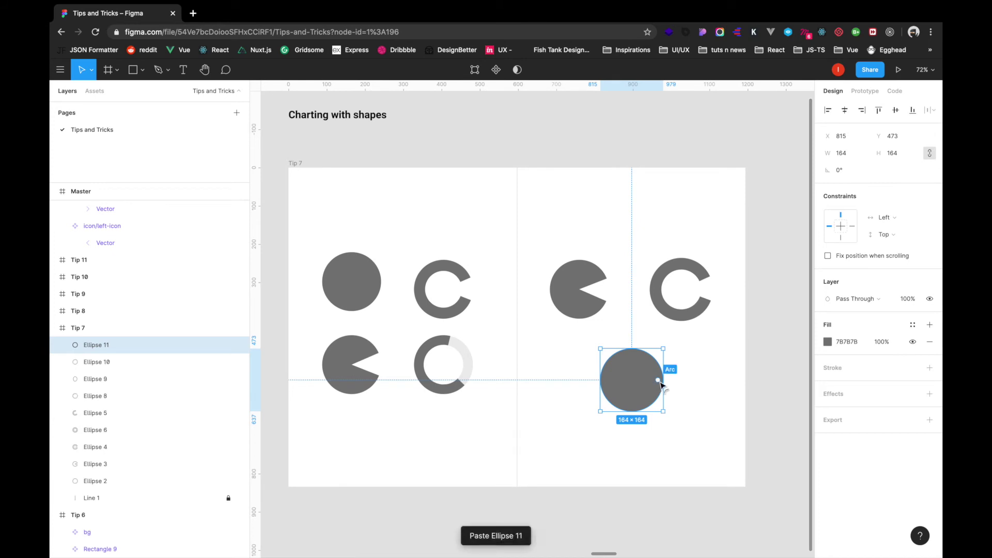
{"action": "left_click", "coordinate": [828, 343]}
{"action": "left_click_drag", "start_coordinate": [695, 336], "coordinate": [679, 316]}
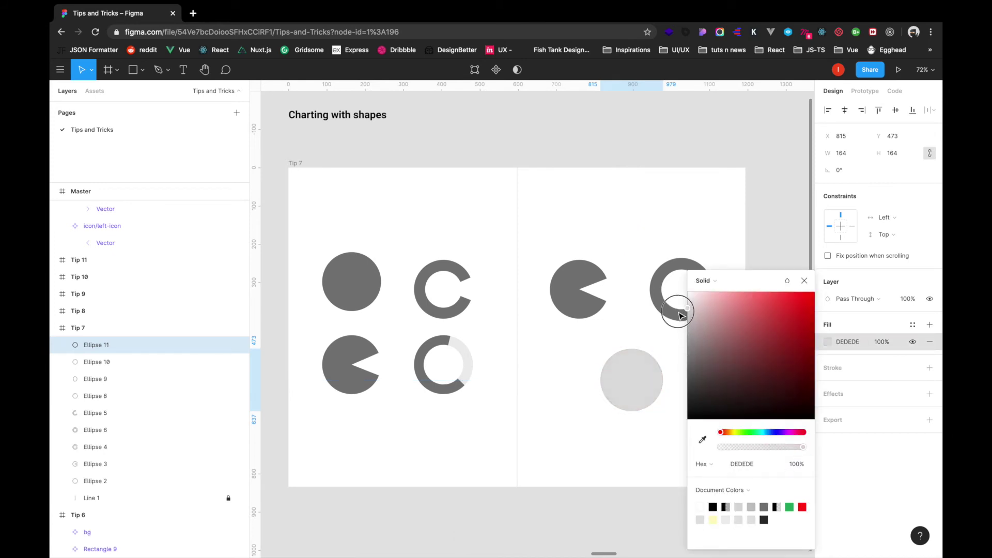
{"action": "left_click_drag", "start_coordinate": [122, 347], "coordinate": [122, 369]}
{"action": "left_click", "coordinate": [553, 459]}
Shape both stacked circles into 75% rings of about 63% ratio, the dark one starting at 45° and the light one at -45°
{"action": "left_click", "coordinate": [659, 381]}
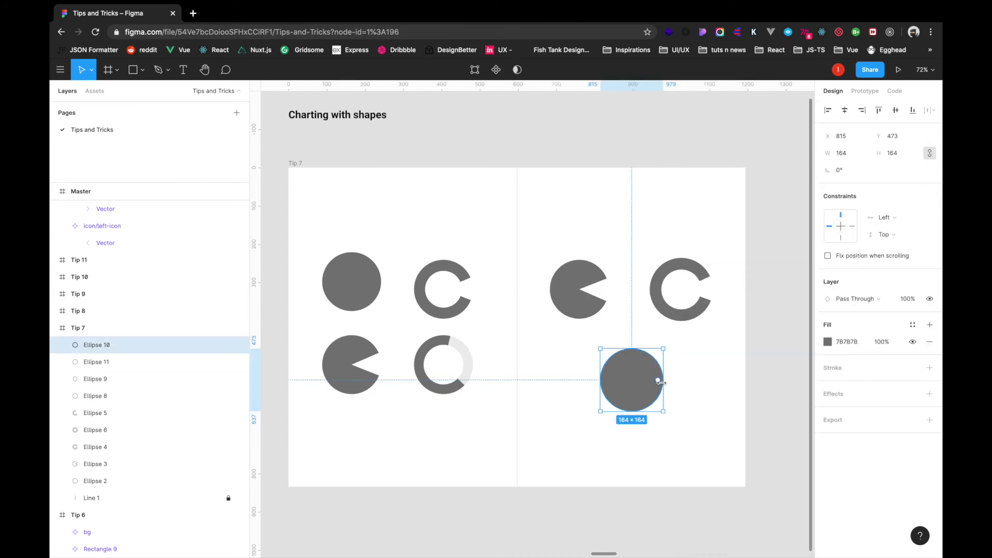
{"action": "left_click_drag", "start_coordinate": [659, 381], "coordinate": [619, 396]}
{"action": "left_click_drag", "start_coordinate": [613, 362], "coordinate": [655, 364]}
{"action": "left_click", "coordinate": [648, 381]}
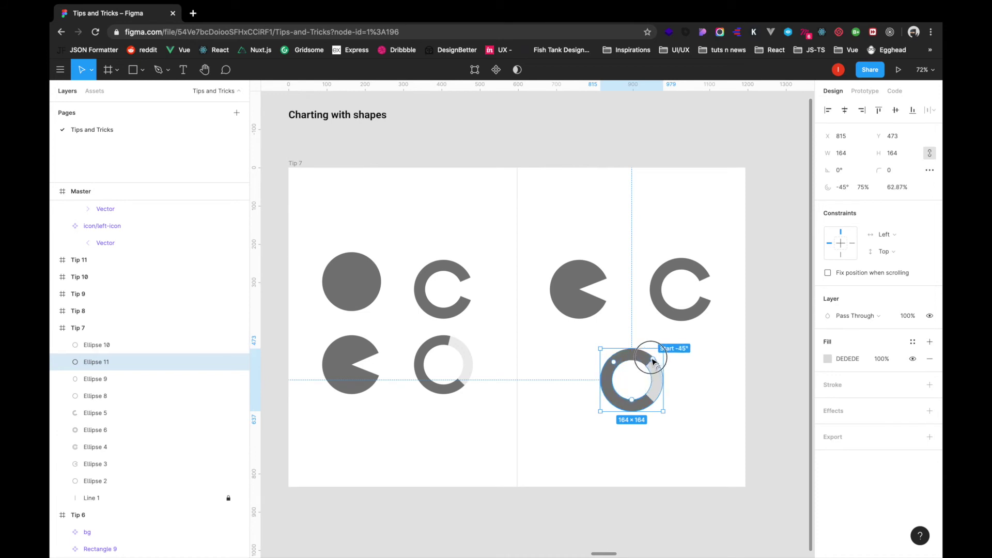
{"action": "left_click", "coordinate": [708, 372]}
{"action": "scroll", "coordinate": [655, 410], "scroll_direction": "up", "scroll_amount": 5}
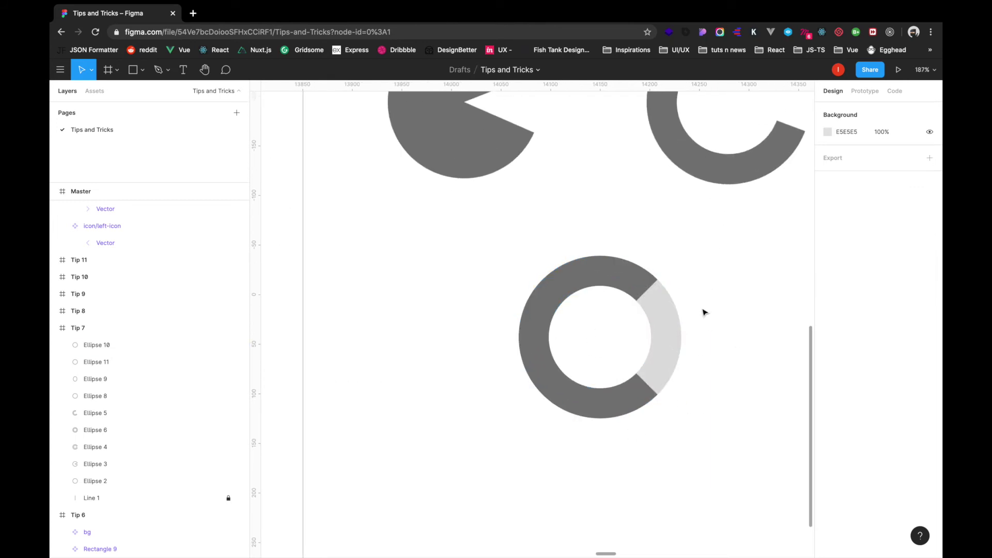
{"action": "scroll", "coordinate": [606, 370], "scroll_direction": "down", "scroll_amount": 5}
Duplicate the dark ring arc in place and shorten the copy to a 25% sweep along the ring's lower edge
{"action": "left_click", "coordinate": [594, 379]}
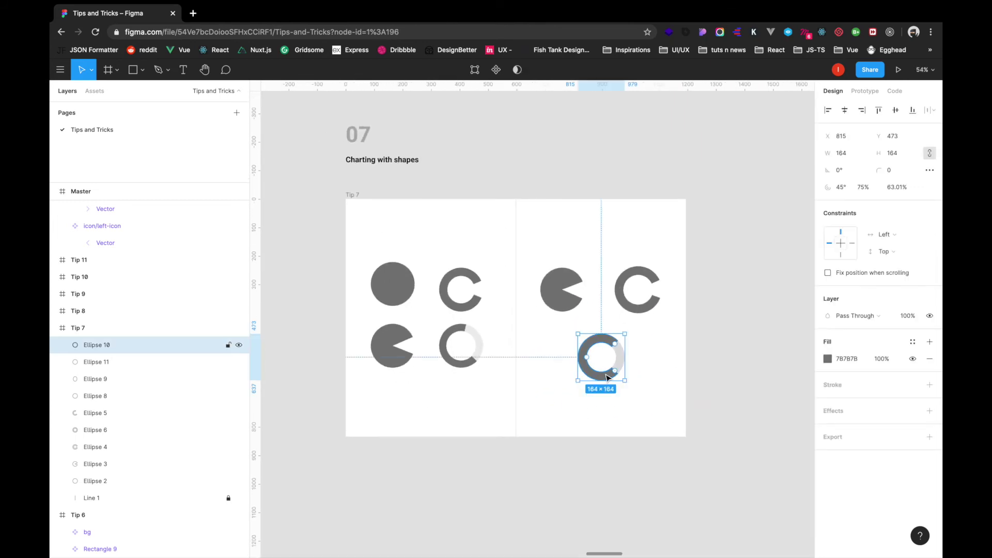
{"action": "scroll", "coordinate": [607, 377], "scroll_direction": "up", "scroll_amount": 2}
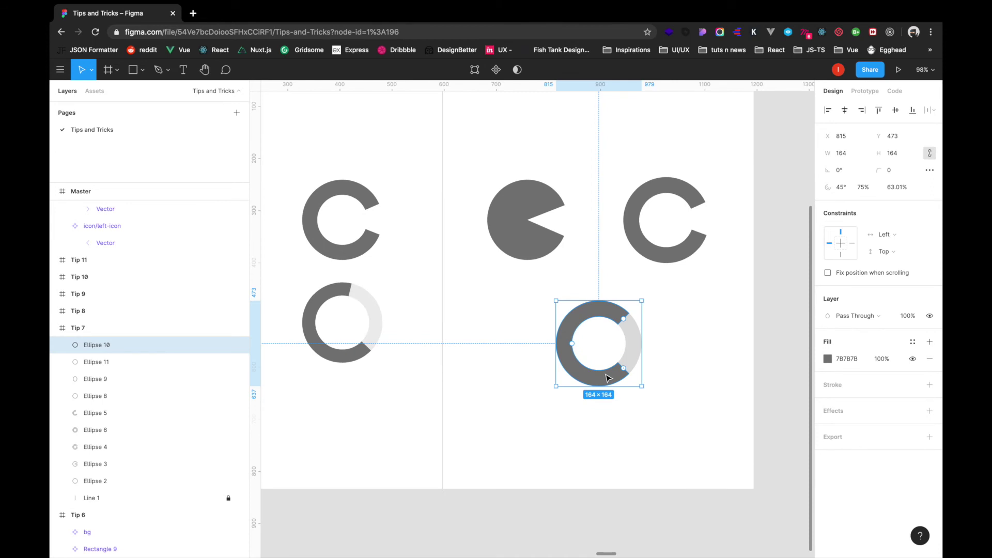
{"action": "key", "text": "ctrl+v"}
{"action": "key", "text": "ctrl+c"}
{"action": "left_click_drag", "start_coordinate": [624, 320], "coordinate": [573, 368]}
{"action": "key", "text": "ctrl+v"}
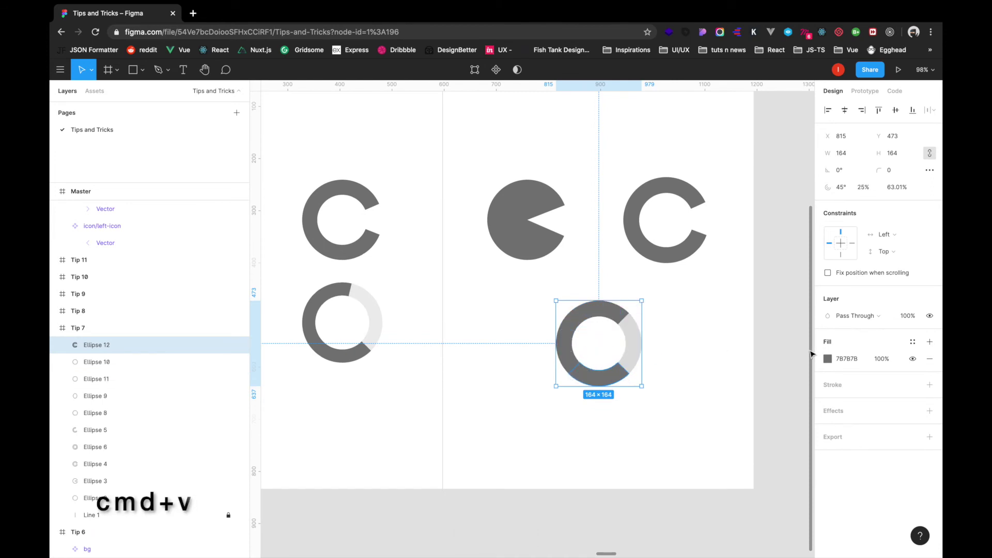
Recolour the 25% ring segment to a near-black grey
{"action": "left_click", "coordinate": [827, 358]}
{"action": "left_click_drag", "start_coordinate": [718, 335], "coordinate": [678, 399]}
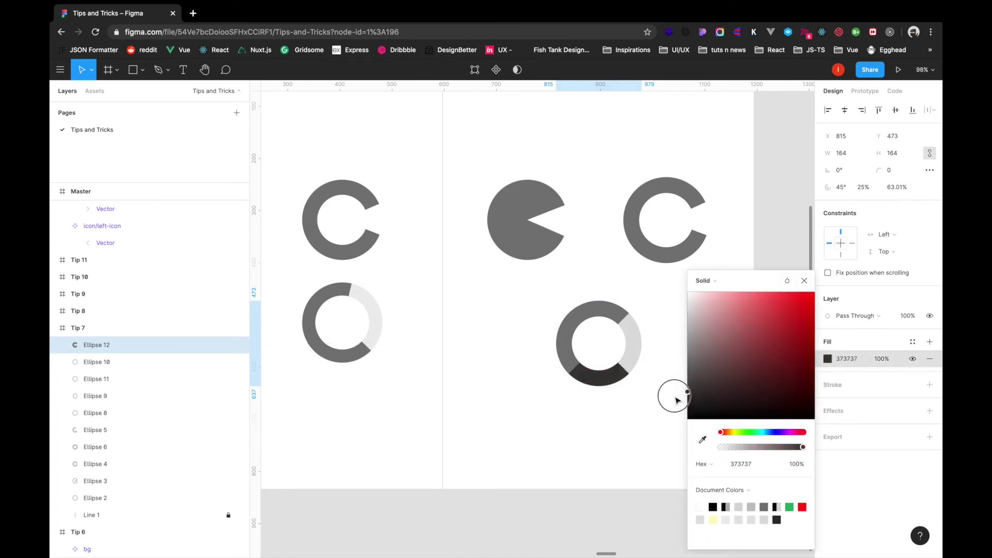
{"action": "left_click", "coordinate": [611, 436]}
{"action": "scroll", "coordinate": [644, 409], "scroll_direction": "down", "scroll_amount": 5}
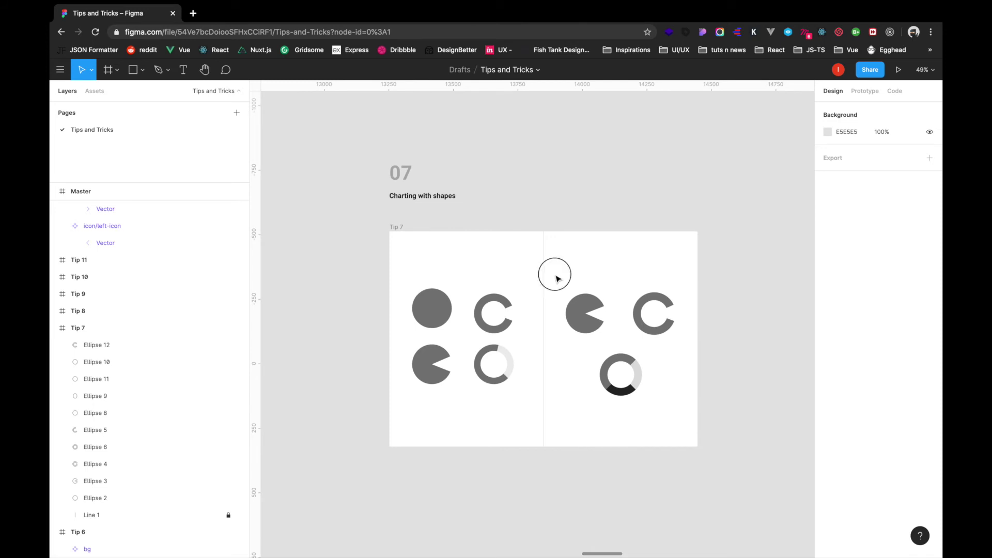
{"action": "left_click_drag", "start_coordinate": [557, 279], "coordinate": [698, 410]}
{"action": "left_click", "coordinate": [667, 476]}
Select all eight grey squares in the Tip 8 frame and open the batch rename dialog
{"action": "scroll", "coordinate": [624, 426], "scroll_direction": "right", "scroll_amount": 10}
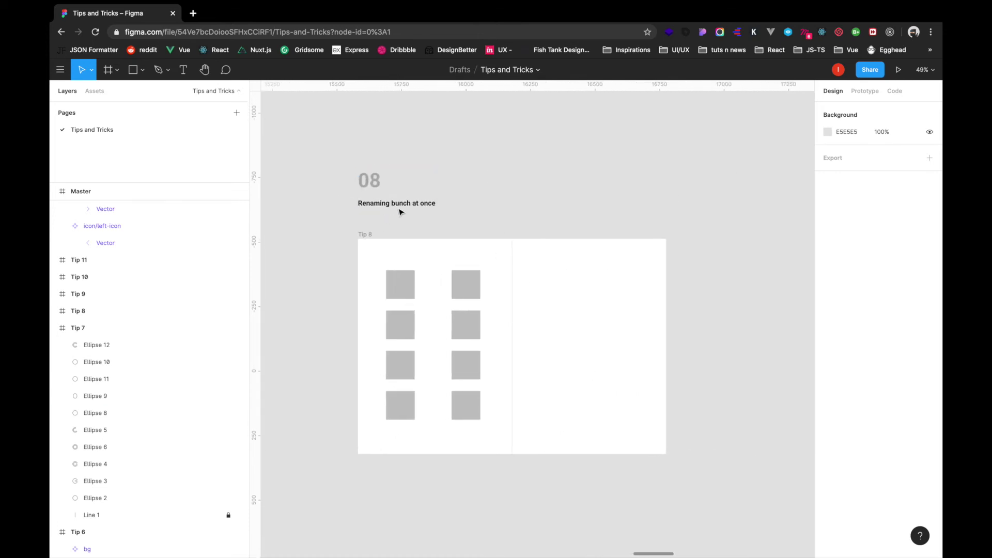
{"action": "left_click", "coordinate": [400, 285]}
{"action": "left_click", "coordinate": [418, 307]}
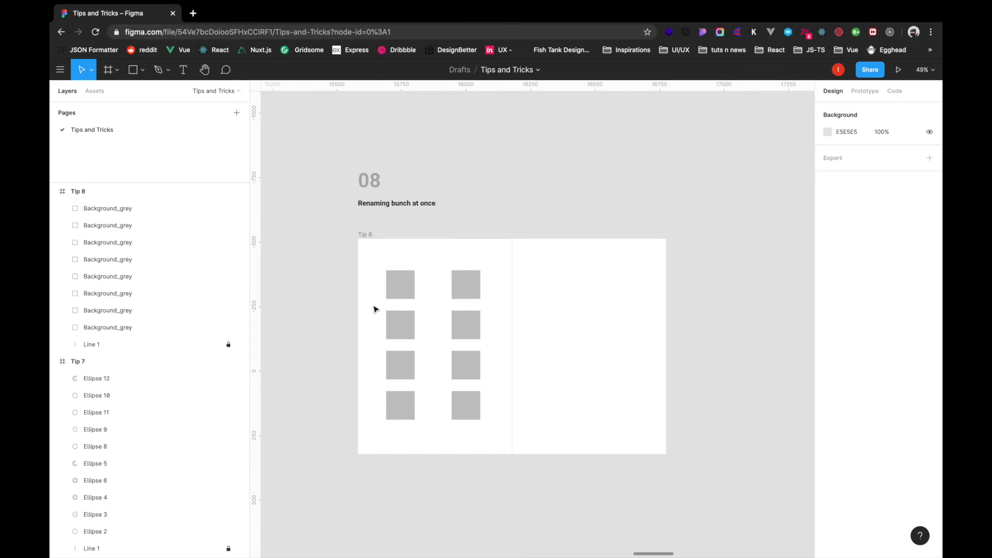
{"action": "left_click_drag", "start_coordinate": [370, 267], "coordinate": [494, 436]}
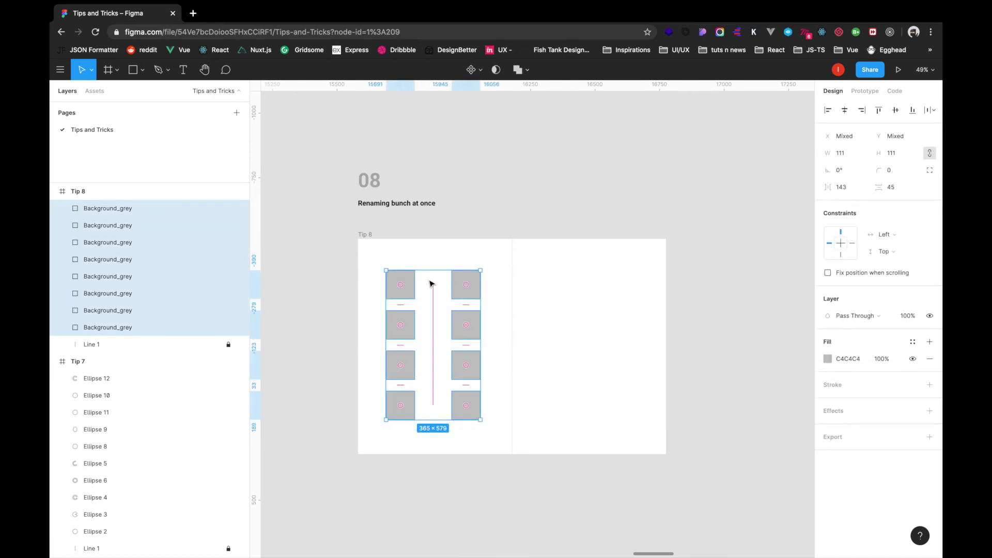
{"action": "key", "text": "super+r"}
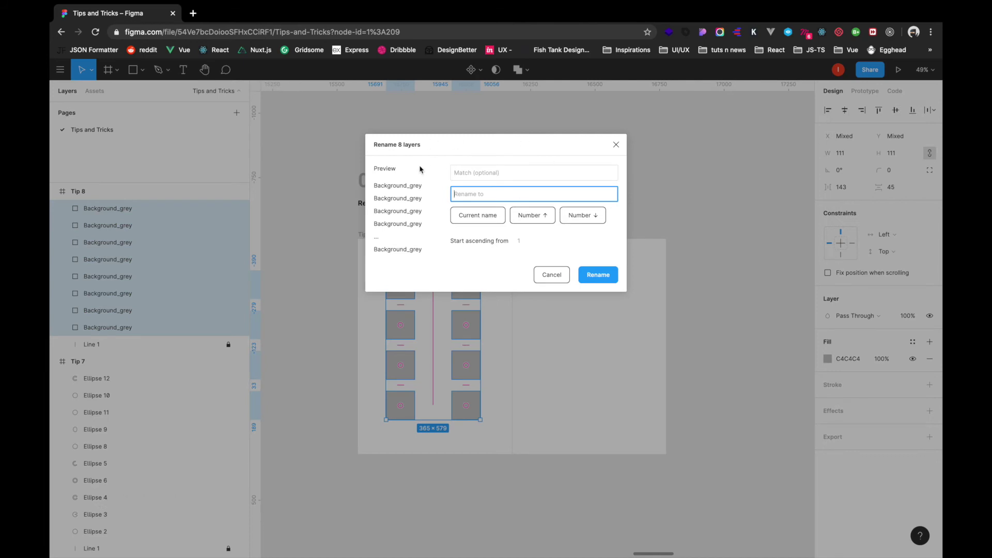
Try the rename pattern $&$nn$NN, combining the current name with ascending and descending numbers
{"action": "left_click", "coordinate": [483, 174]}
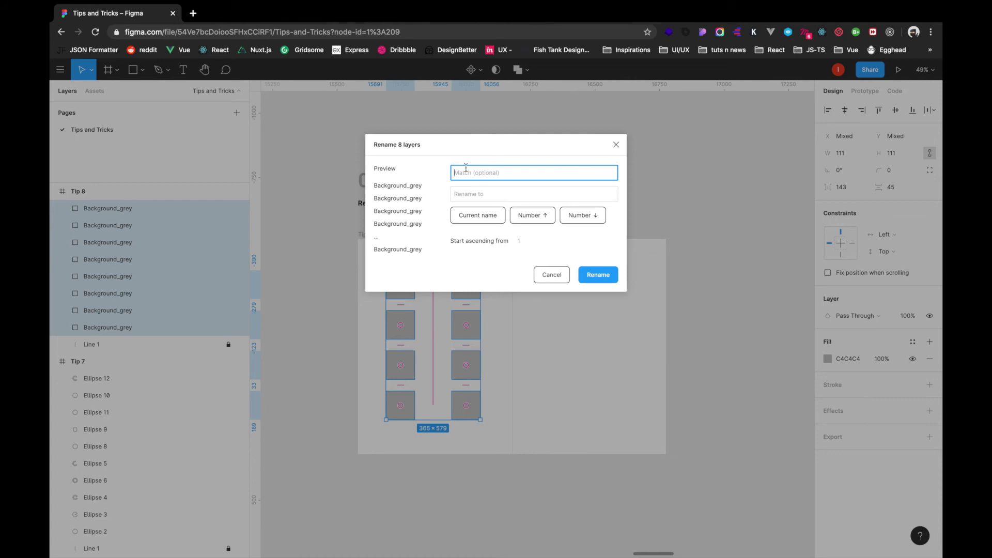
{"action": "left_click", "coordinate": [480, 195]}
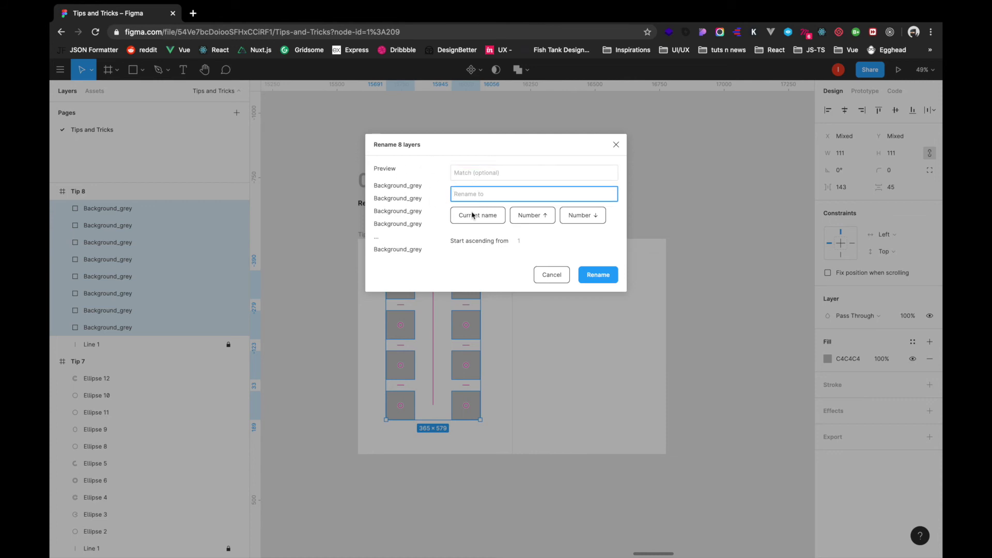
{"action": "left_click", "coordinate": [476, 216]}
{"action": "left_click", "coordinate": [547, 221]}
{"action": "left_click", "coordinate": [582, 215]}
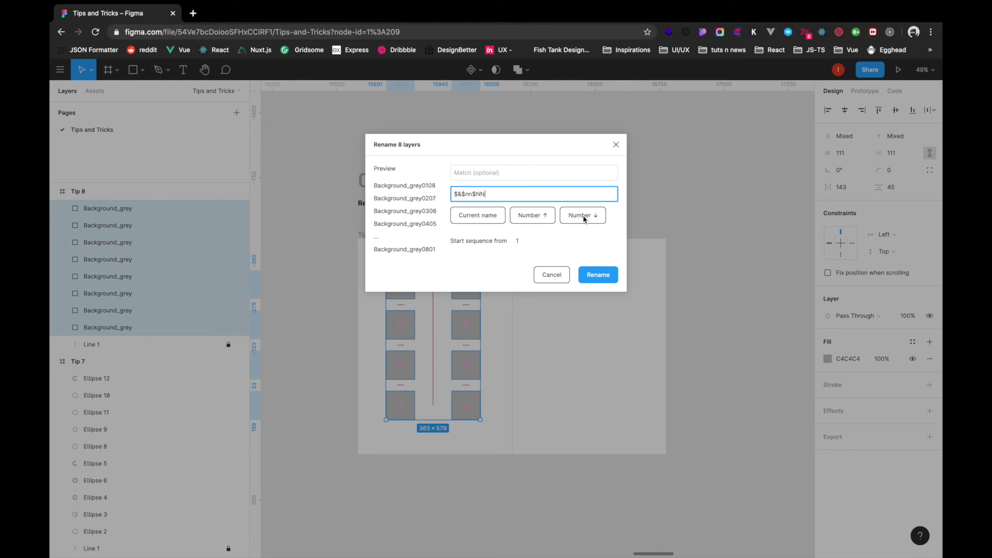
Rename the eight squares with the pattern $&$NN, the current name followed by a two-digit descending number
{"action": "key", "text": "ctrl+a"}
{"action": "type", "text": "$&$NN"}
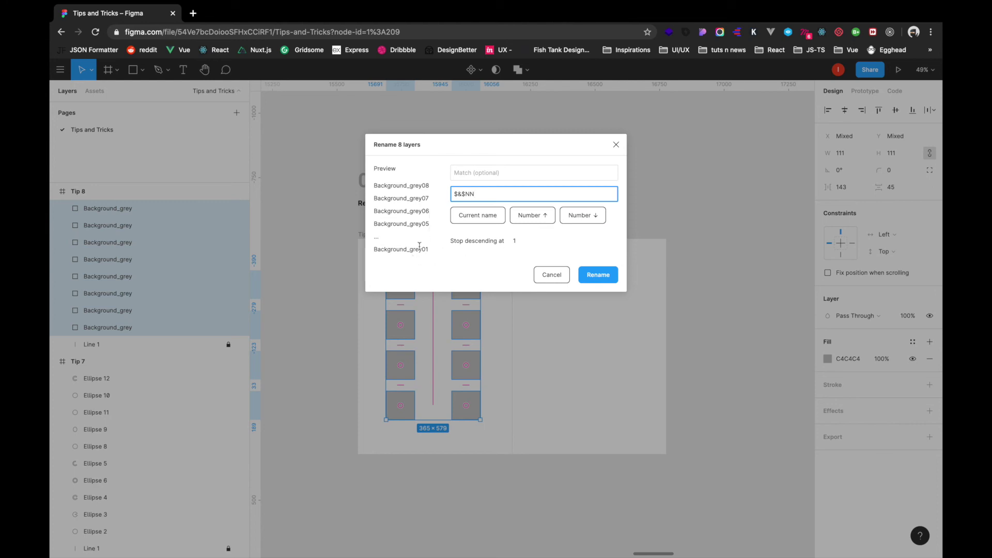
{"action": "left_click", "coordinate": [601, 274]}
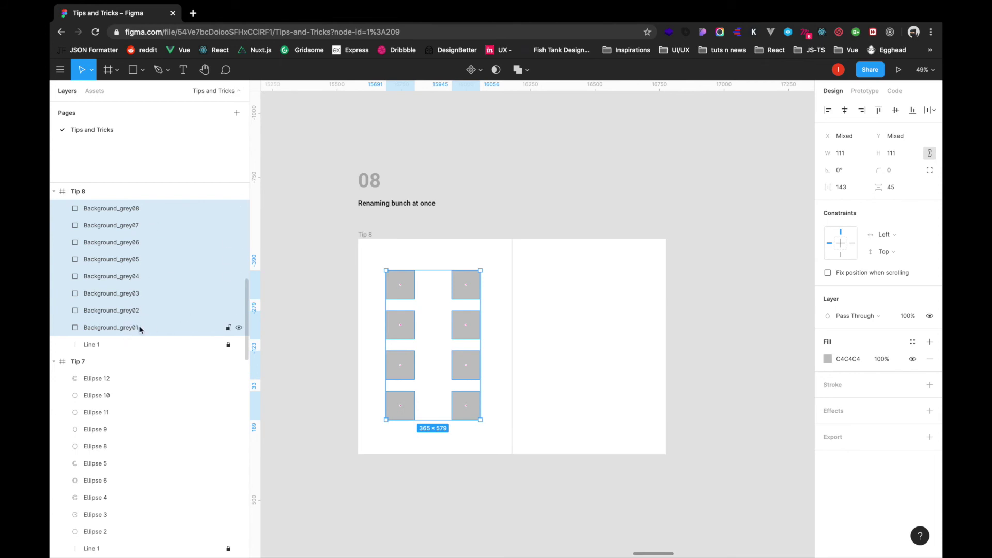
{"action": "left_click", "coordinate": [311, 308]}
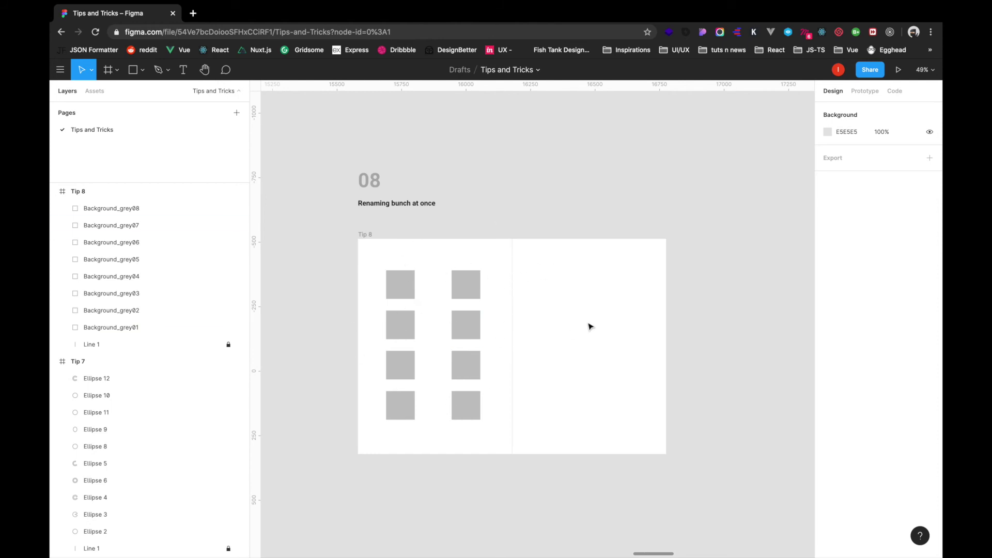
Draw a triangle of about 233 × 233 with the Polygon tool in the empty half of the Tip 9 frame
{"action": "scroll", "coordinate": [591, 326], "scroll_direction": "right", "scroll_amount": 10}
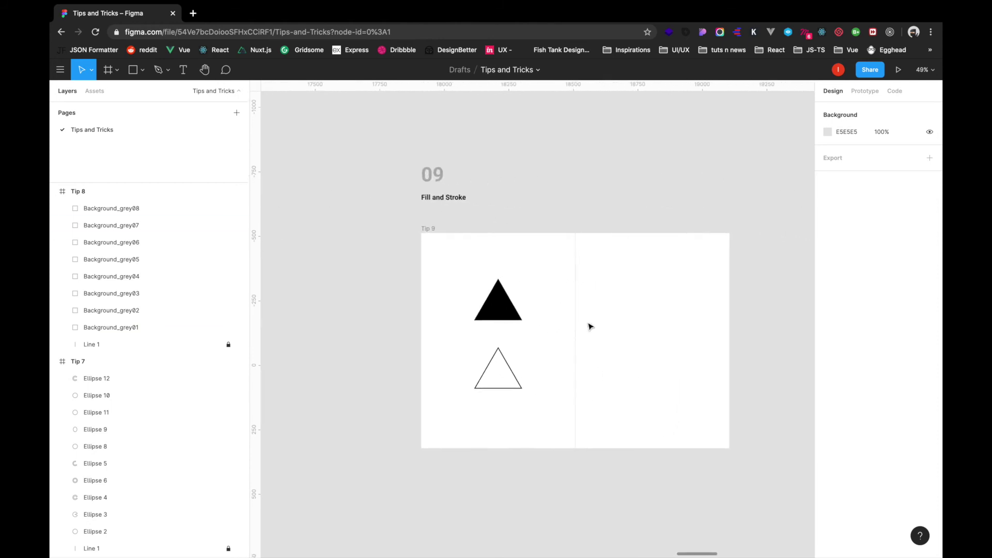
{"action": "scroll", "coordinate": [590, 326], "scroll_direction": "left", "scroll_amount": 1}
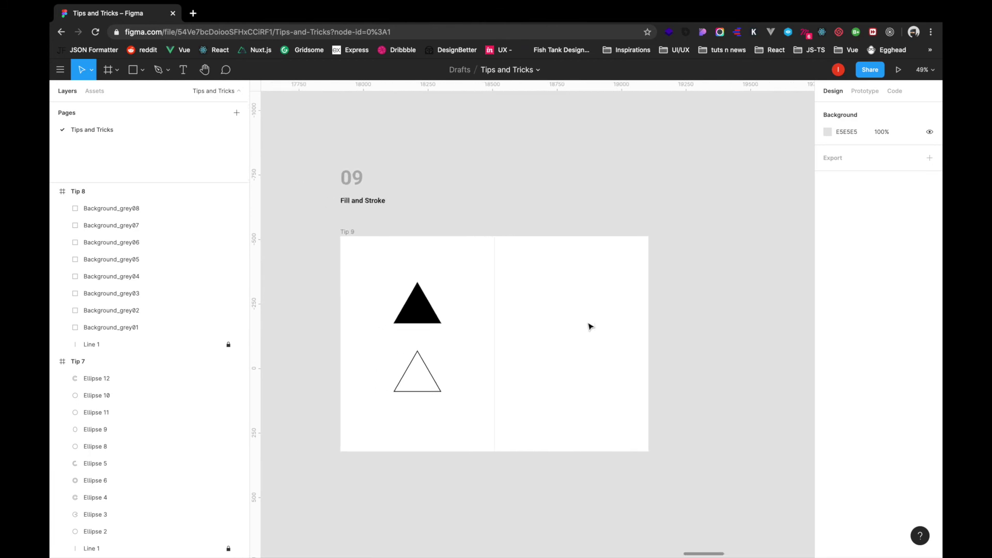
{"action": "left_click", "coordinate": [133, 70]}
{"action": "left_click", "coordinate": [143, 71]}
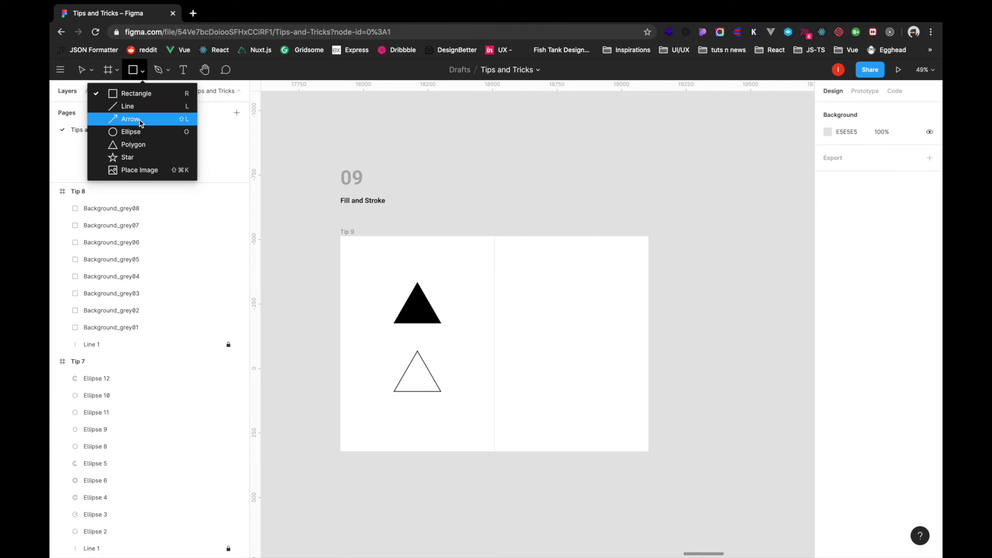
{"action": "left_click", "coordinate": [137, 144]}
{"action": "left_click_drag", "start_coordinate": [543, 285], "coordinate": [575, 306]}
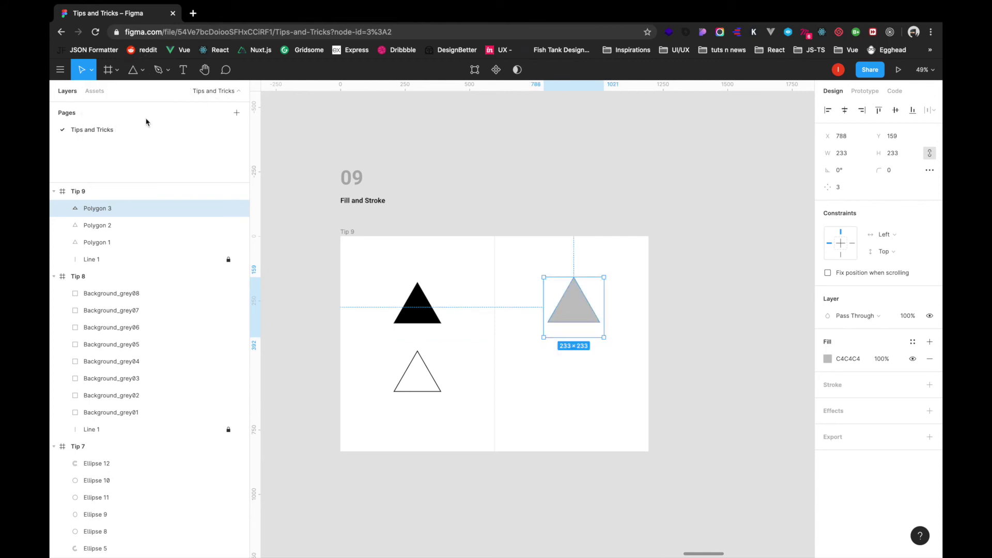
{"action": "left_click", "coordinate": [145, 69]}
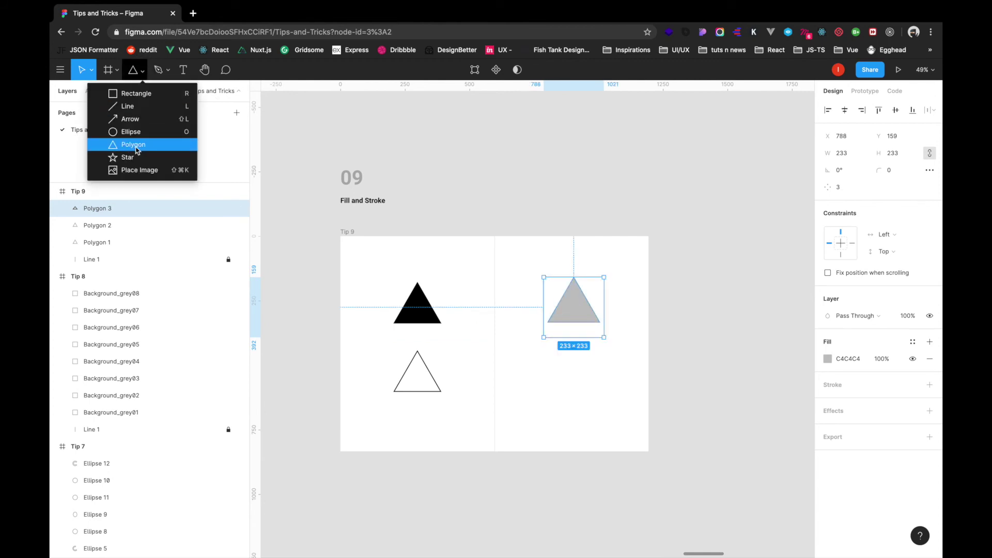
{"action": "left_click", "coordinate": [624, 175]}
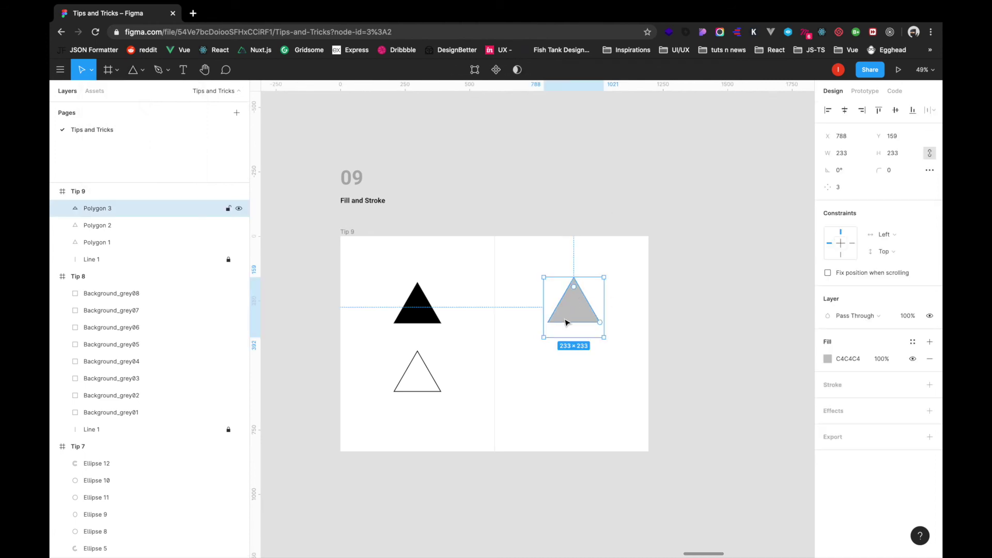
Fill the new triangle with the black sampled from the existing solid triangle
{"action": "key", "text": "i"}
{"action": "left_click", "coordinate": [419, 310]}
{"action": "key", "text": "ctrl+c"}
{"action": "left_click", "coordinate": [589, 358]}
Place a duplicate of the new black triangle directly below it, level with the outlined triangle
{"action": "left_click", "coordinate": [581, 315]}
{"action": "left_click_drag", "start_coordinate": [581, 315], "coordinate": [577, 380]}
{"action": "left_click", "coordinate": [647, 368]}
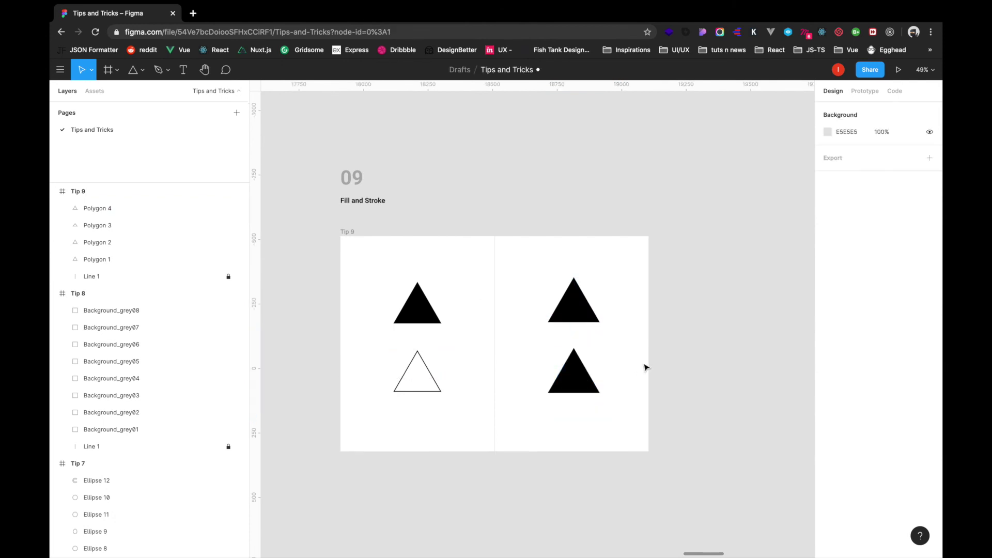
Swap the fill and stroke of the upper new triangle repeatedly, leaving it as a black outline without fill
{"action": "left_click", "coordinate": [589, 316]}
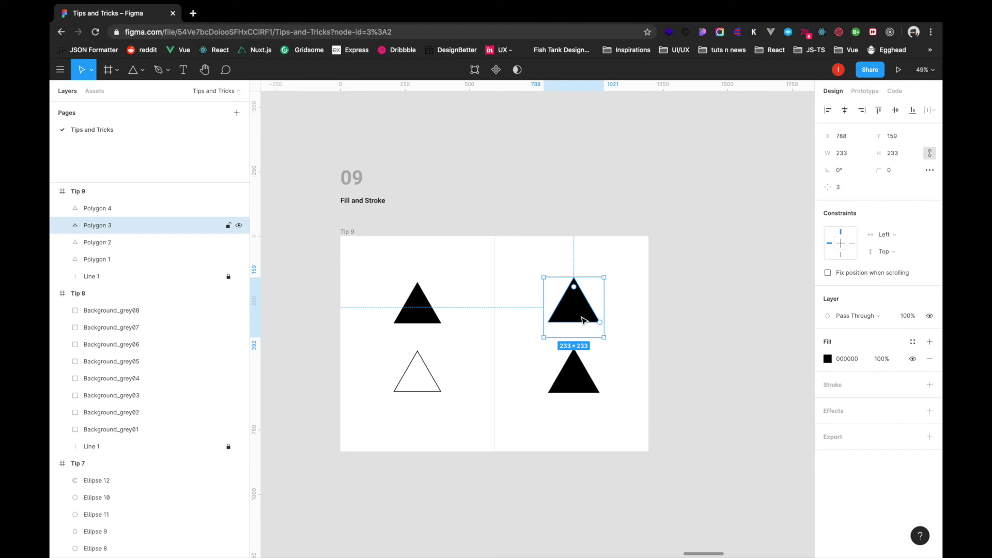
{"action": "key", "text": "shift+x"}
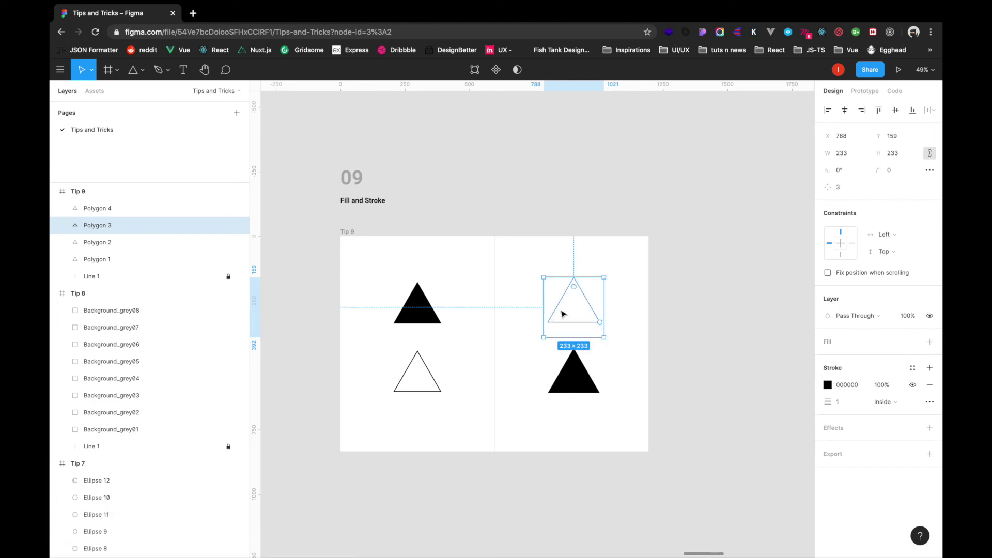
{"action": "key", "text": "shift+x"}
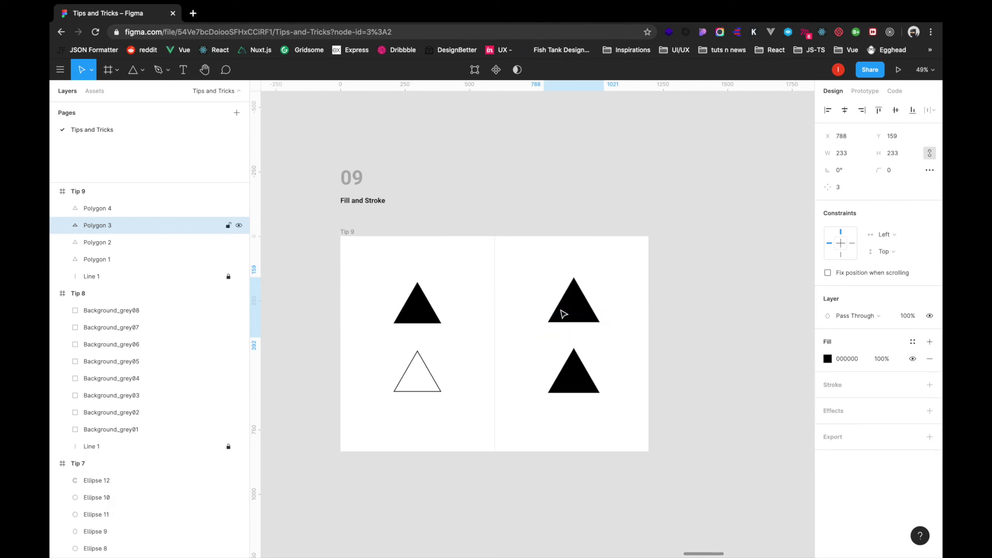
{"action": "key", "text": "shift+x"}
Swap the fill and stroke on both new triangles, making the lower one an outline and the upper one solid black
{"action": "left_click", "coordinate": [571, 371]}
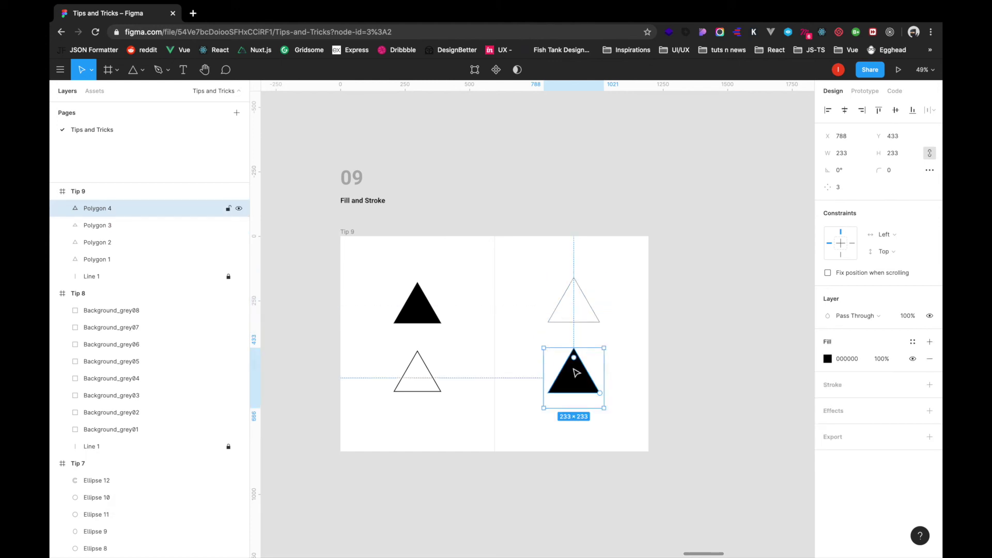
{"action": "key", "text": "shift+x"}
{"action": "left_click", "coordinate": [597, 315]}
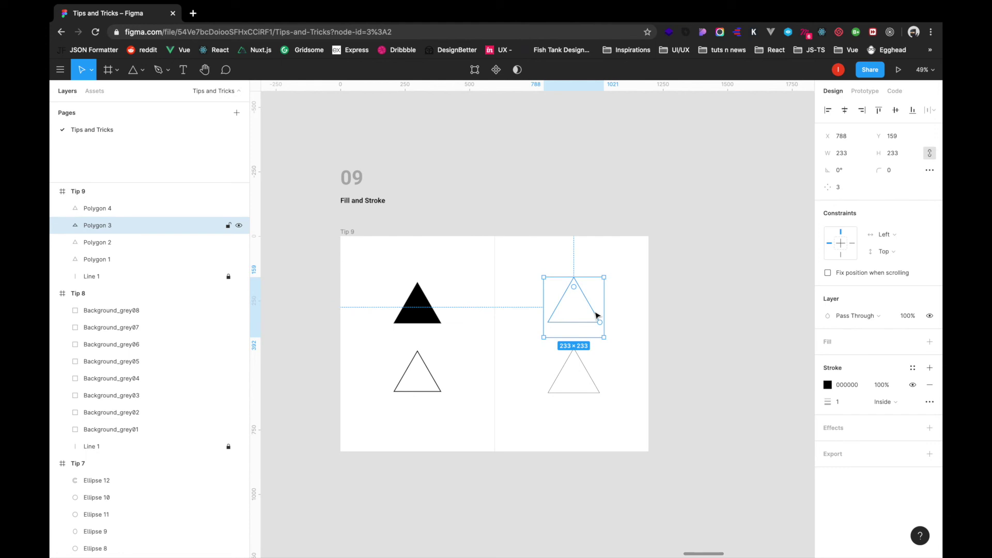
{"action": "key", "text": "shift+x"}
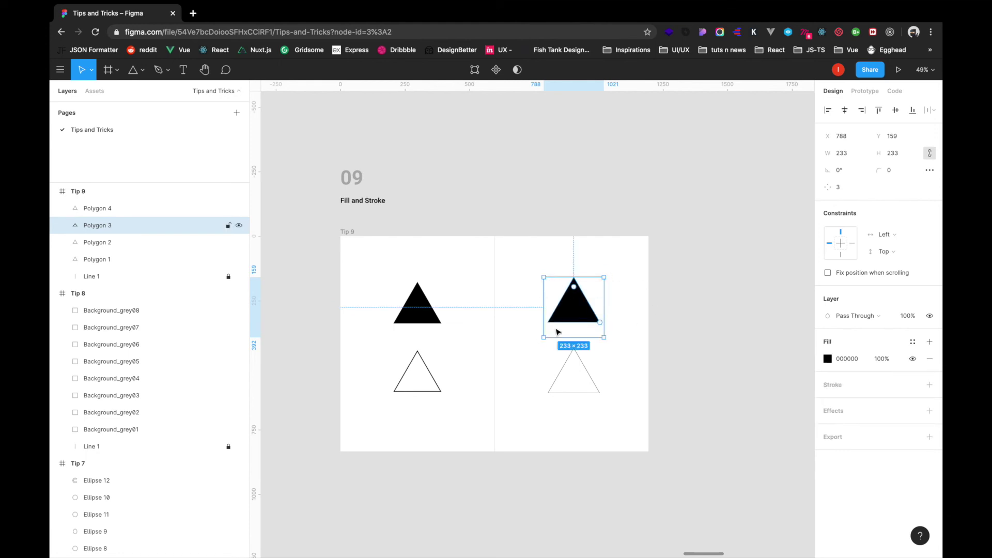
Change the fill of the upper new triangle to the light red FF8787
{"action": "left_click", "coordinate": [827, 358]}
{"action": "left_click_drag", "start_coordinate": [744, 343], "coordinate": [747, 292]}
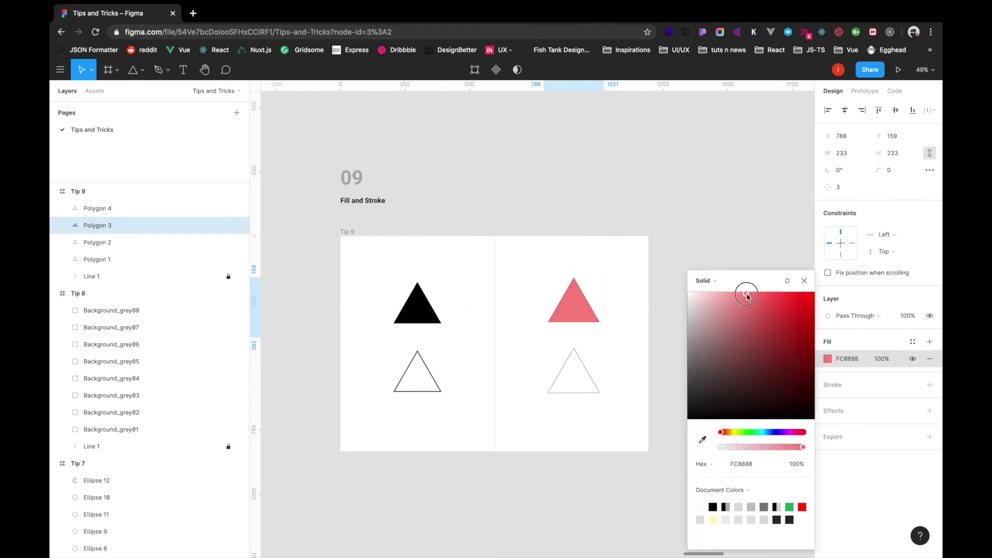
{"action": "left_click", "coordinate": [642, 339]}
{"action": "left_click", "coordinate": [582, 312]}
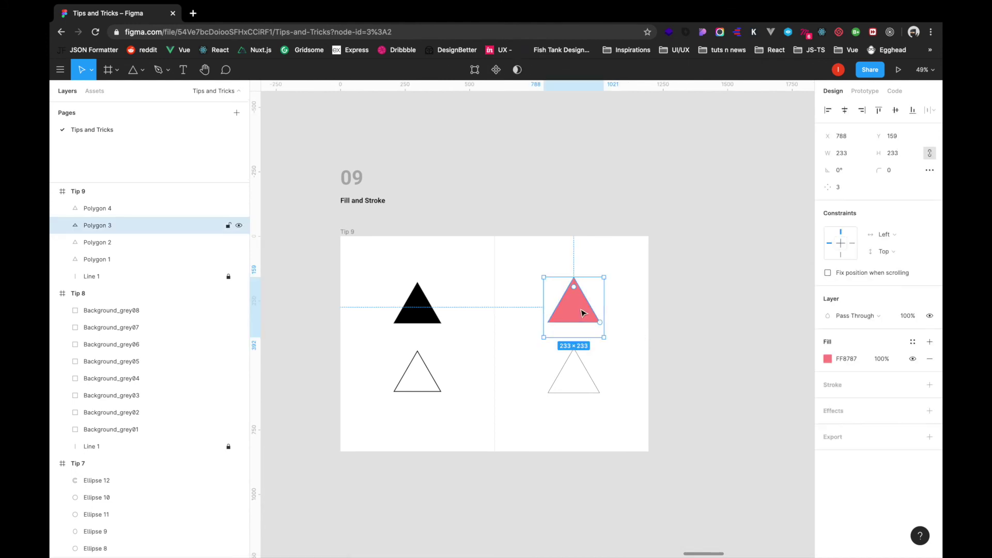
Swap the light red triangle's fill to a stroke and set the stroke weight to 4
{"action": "key", "text": "shift+x"}
{"action": "left_click", "coordinate": [842, 402]}
{"action": "type", "text": "2"}
{"action": "key", "text": "Return"}
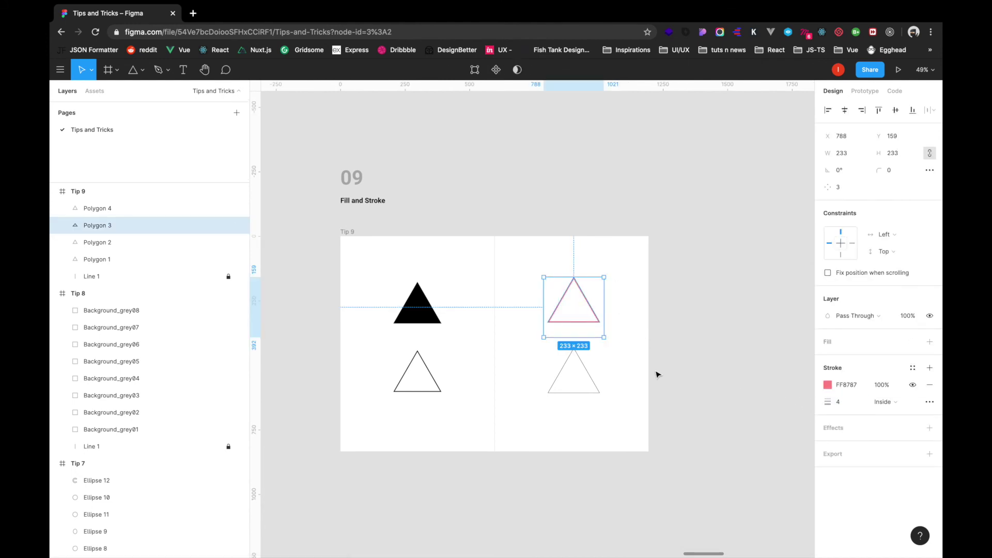
Swap the lower new triangle back to a solid fill and color it with FF8787 sampled from the outline above
{"action": "left_click", "coordinate": [584, 382]}
{"action": "left_click", "coordinate": [583, 383]}
{"action": "key", "text": "shift+x"}
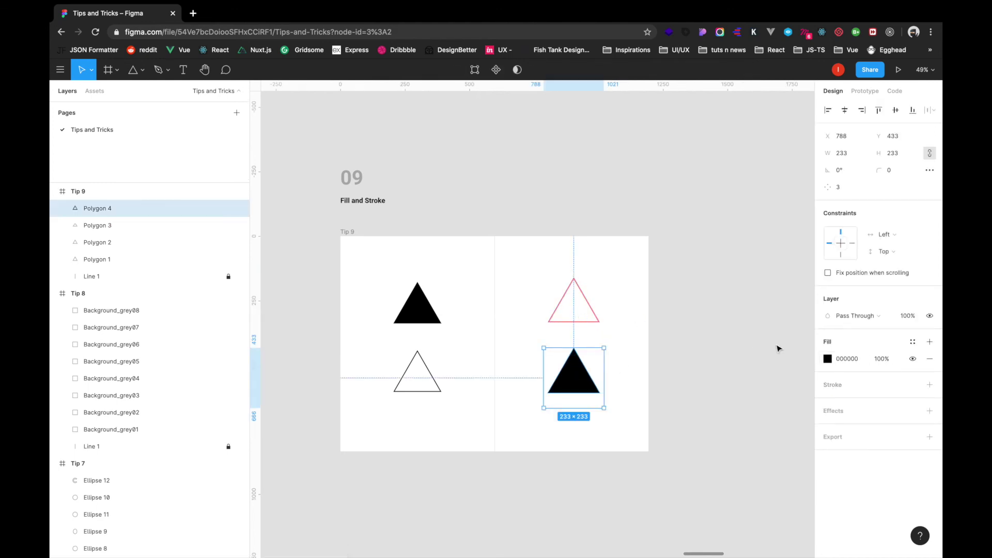
{"action": "key", "text": "i"}
{"action": "left_click", "coordinate": [596, 312]}
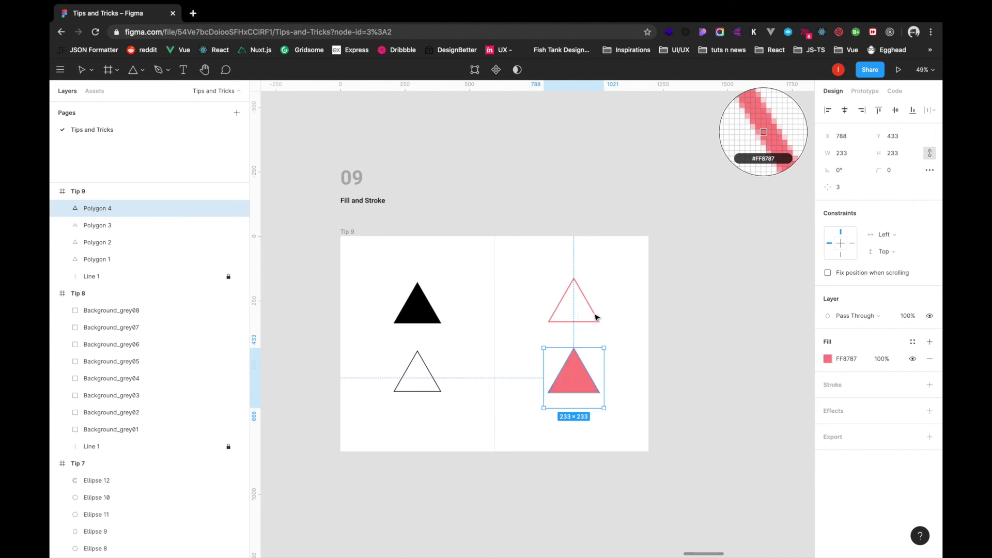
{"action": "key", "text": "Escape"}
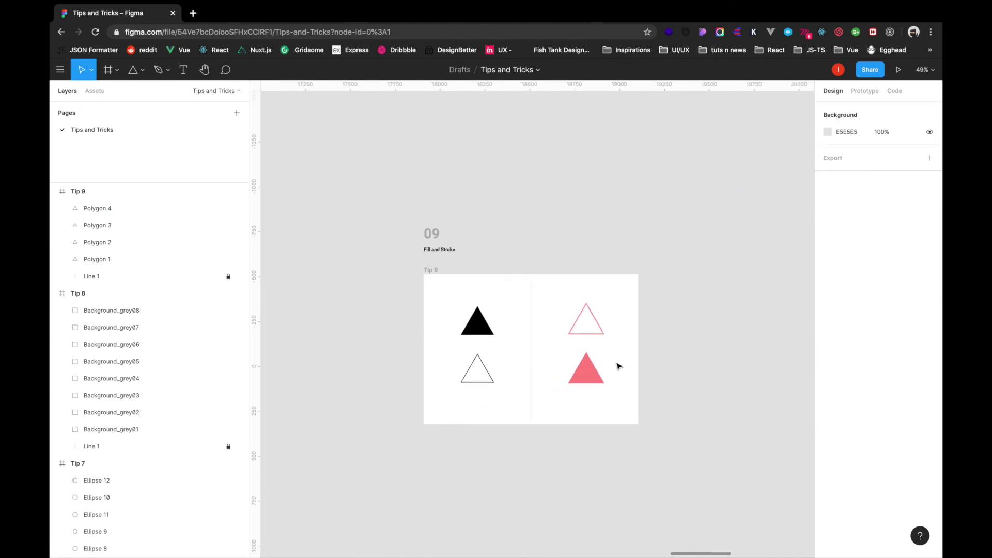
Place a duplicate of the Tip 10 frame's right-pointing arrow in the frame's empty half, level with the original
{"action": "scroll", "coordinate": [473, 276], "scroll_direction": "up", "scroll_amount": 2}
{"action": "scroll", "coordinate": [473, 276], "scroll_direction": "down", "scroll_amount": 1}
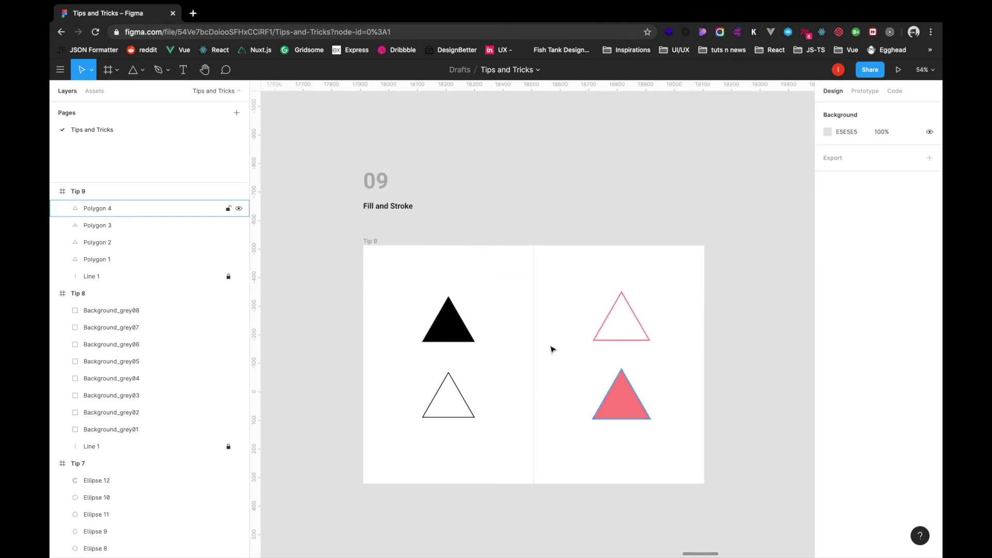
{"action": "scroll", "coordinate": [540, 345], "scroll_direction": "down", "scroll_amount": 2}
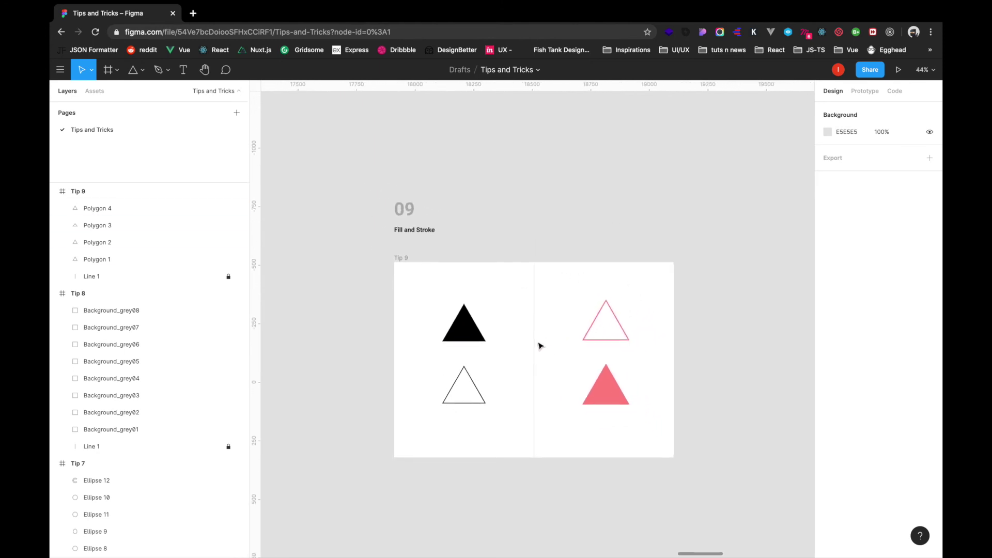
{"action": "key", "text": "n"}
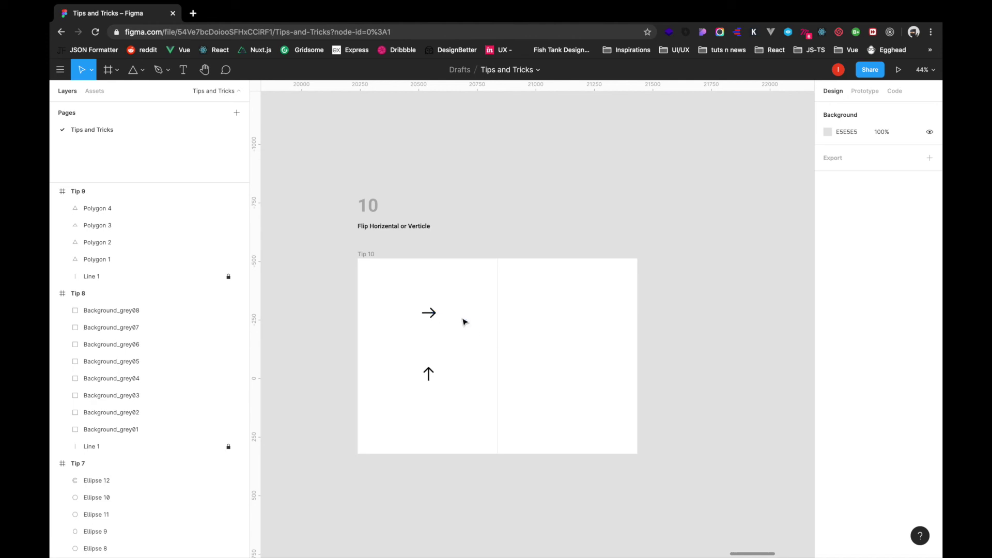
{"action": "left_click", "coordinate": [429, 312]}
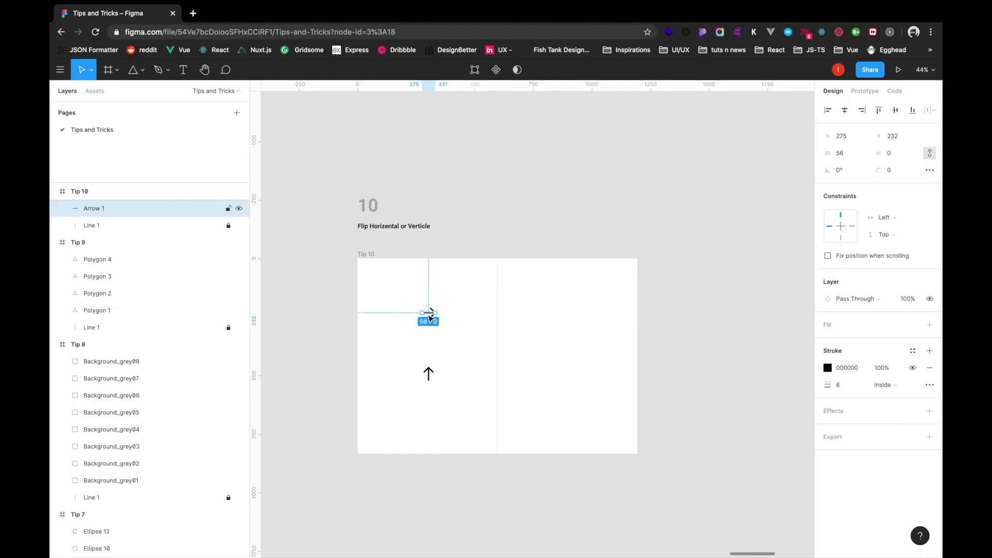
{"action": "left_click_drag", "start_coordinate": [431, 315], "coordinate": [568, 315]}
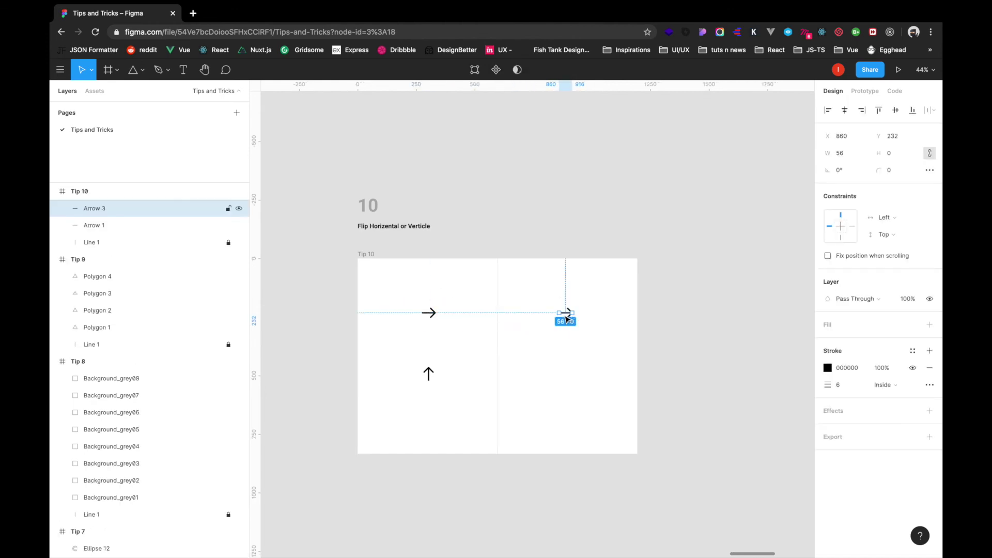
{"action": "left_click", "coordinate": [589, 352]}
{"action": "left_click", "coordinate": [566, 312]}
{"action": "left_click", "coordinate": [580, 358]}
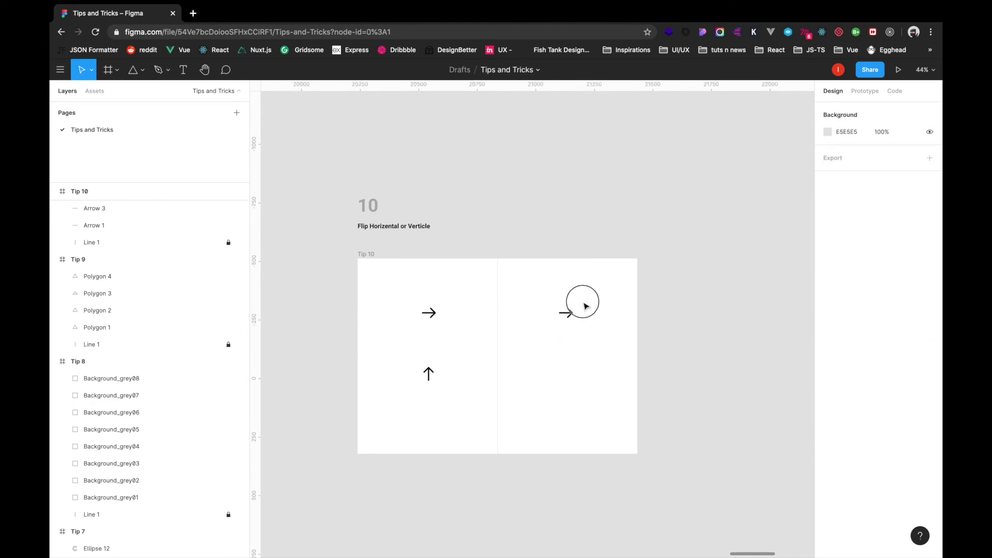
{"action": "left_click_drag", "start_coordinate": [589, 297], "coordinate": [549, 333]}
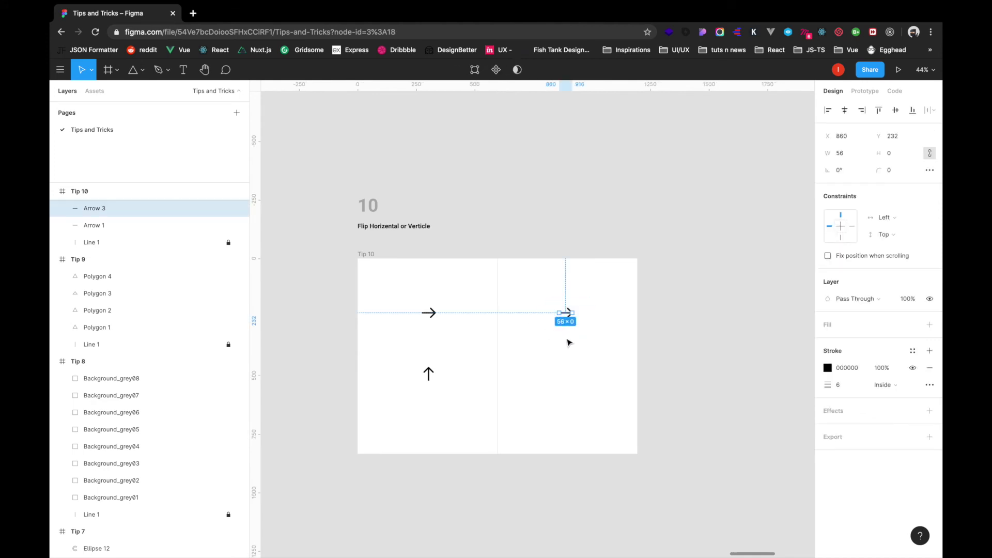
Place a duplicate of the up-pointing arrow in the other half of the frame, directly below the duplicated right-pointing arrow
{"action": "left_click", "coordinate": [443, 370]}
{"action": "left_click", "coordinate": [428, 372]}
{"action": "left_click_drag", "start_coordinate": [428, 372], "coordinate": [566, 377]}
{"action": "left_click", "coordinate": [615, 337]}
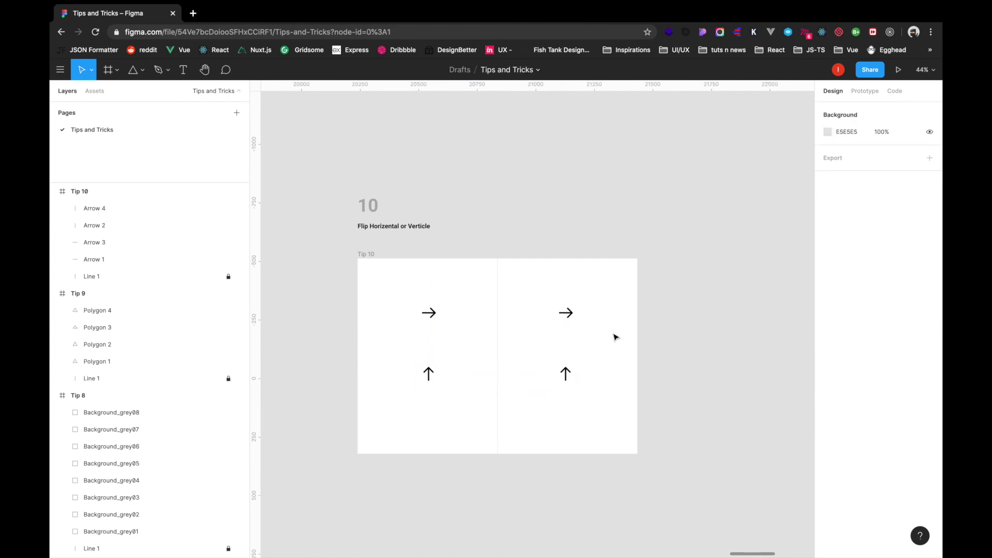
Flip the duplicated right-pointing arrow horizontally several times, leaving it pointing left
{"action": "left_click", "coordinate": [566, 313]}
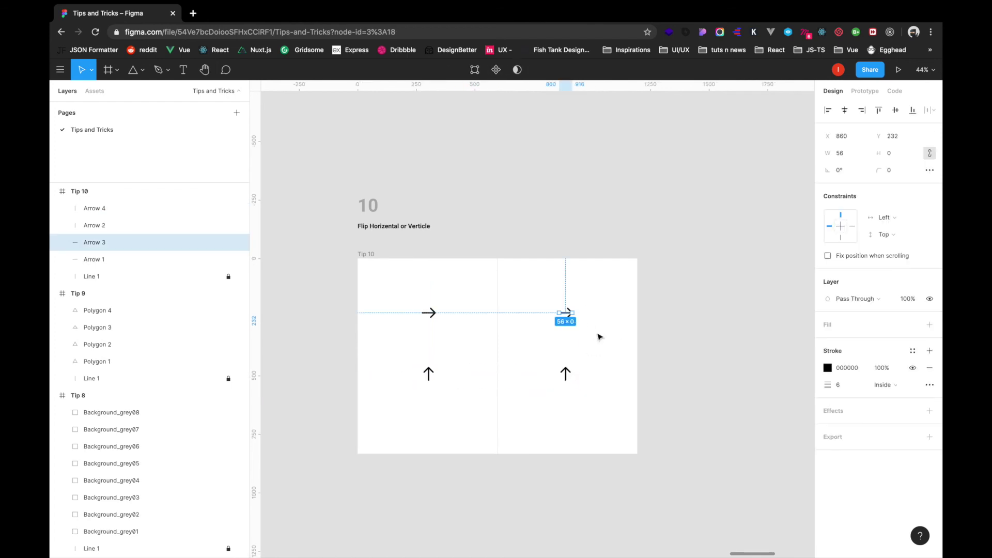
{"action": "key", "text": "shift+h"}
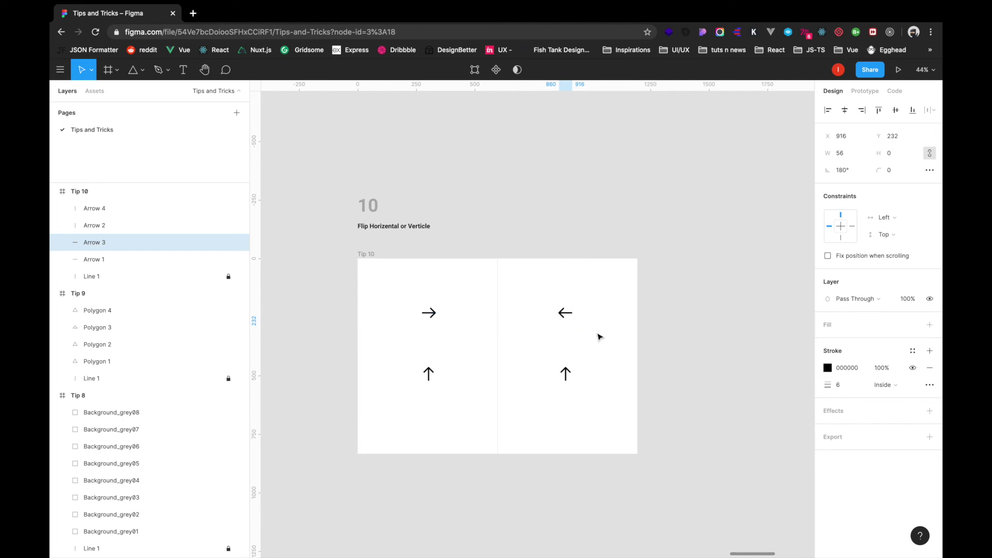
{"action": "key", "text": "shift+h"}
{"action": "key", "text": "shift+h"}
{"action": "key", "text": "shift+h"}
{"action": "key", "text": "shift+h"}
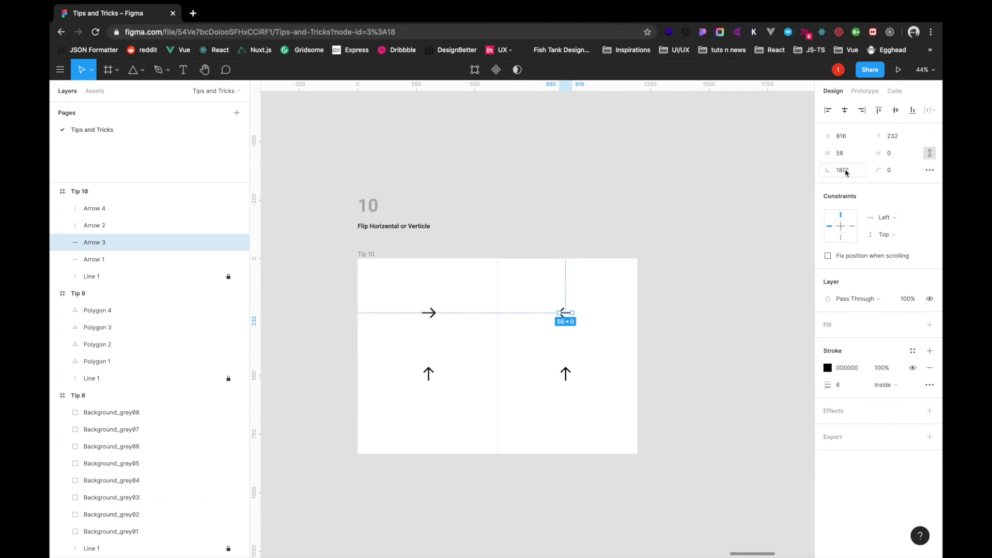
{"action": "key", "text": "shift+h"}
{"action": "key", "text": "shift+h"}
Flip the duplicated up-pointing arrow vertically several times, leaving it pointing down
{"action": "left_click", "coordinate": [585, 373]}
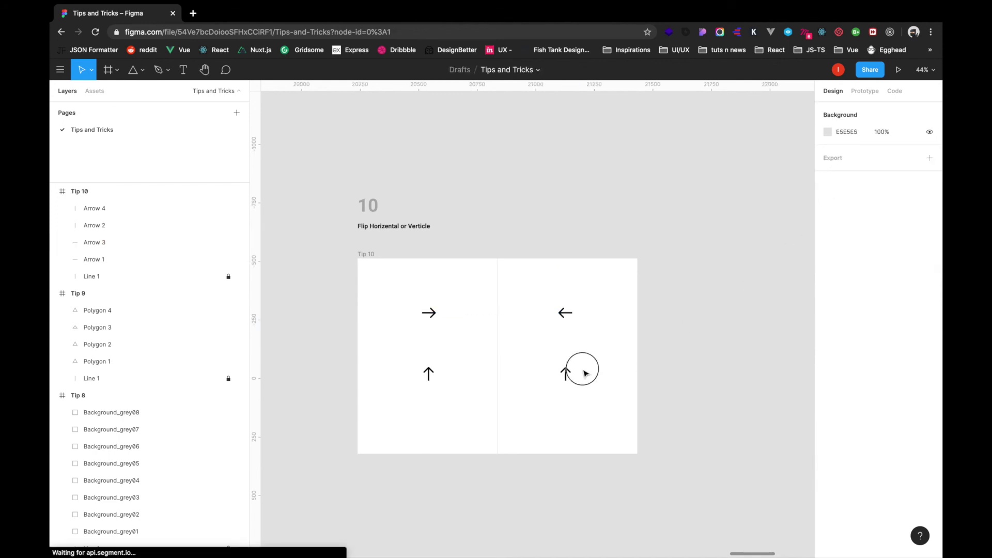
{"action": "left_click", "coordinate": [566, 373]}
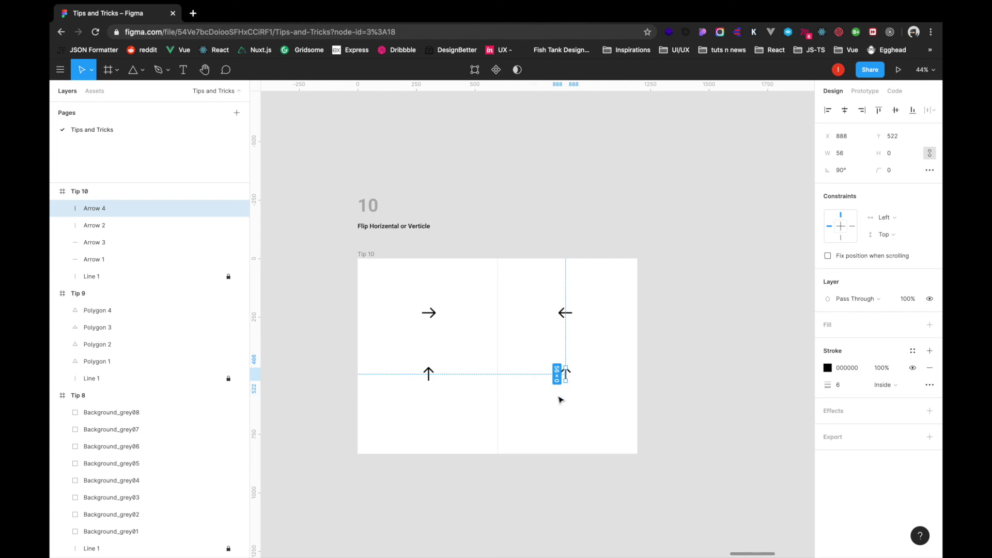
{"action": "key", "text": "shift+v"}
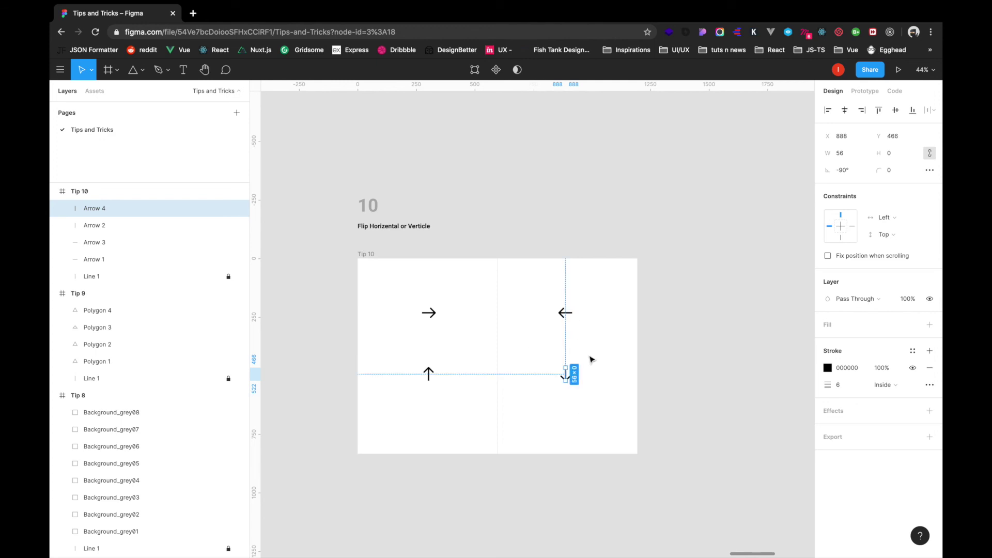
{"action": "key", "text": "shift+v"}
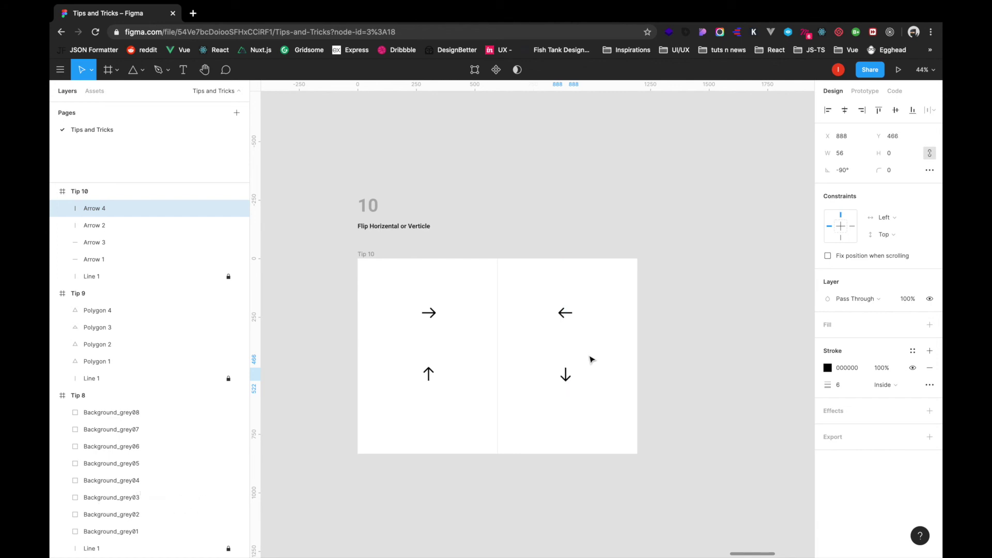
{"action": "key", "text": "shift+v"}
{"action": "key", "text": "shift+v"}
{"action": "key", "text": "shift+v"}
{"action": "key", "text": "shift+v"}
Flip the upper duplicated arrow horizontally again so that it points right, and clear the selection
{"action": "left_click", "coordinate": [566, 312]}
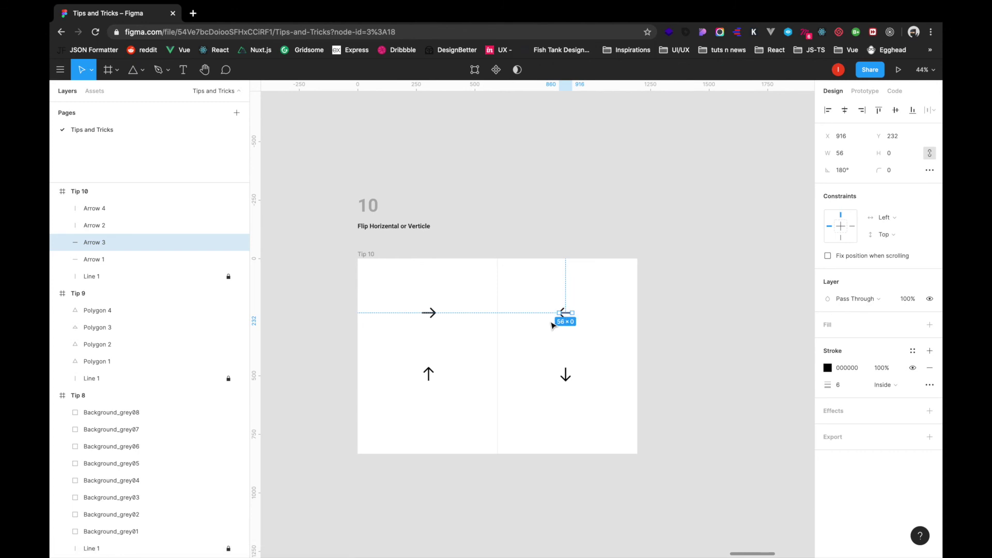
{"action": "key", "text": "shift+h"}
{"action": "key", "text": "shift+h"}
{"action": "key", "text": "shift+h"}
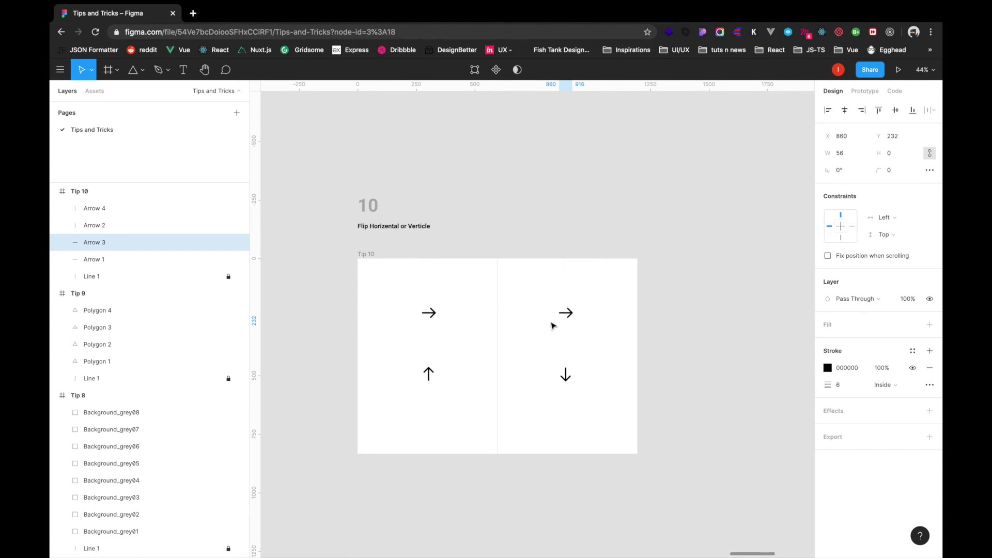
{"action": "left_click", "coordinate": [598, 334]}
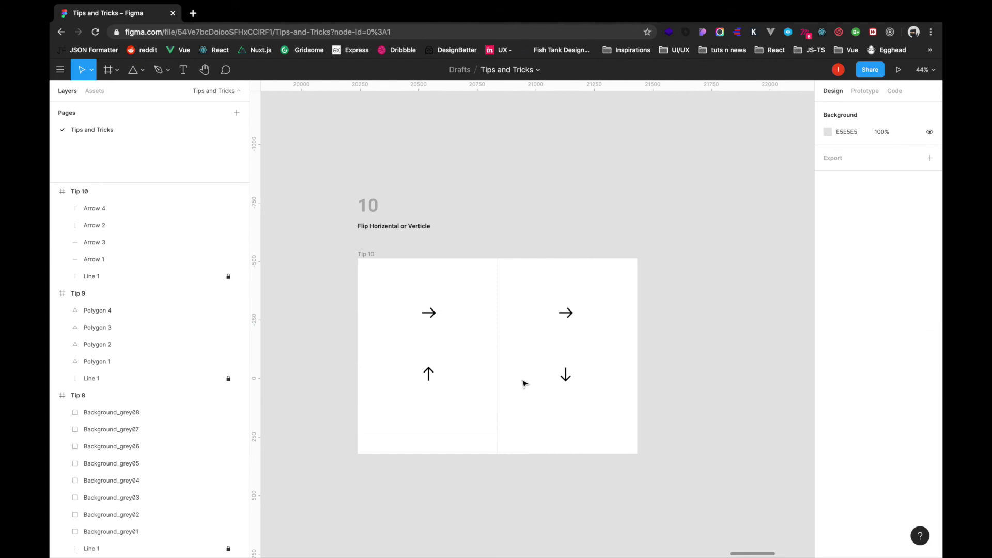
View the Bonus tip's yellow cover frame, Tip 11, and return to the Drafts file overview
{"action": "scroll", "coordinate": [523, 383], "scroll_direction": "down", "scroll_amount": 5}
{"action": "scroll", "coordinate": [523, 382], "scroll_direction": "up", "scroll_amount": 5}
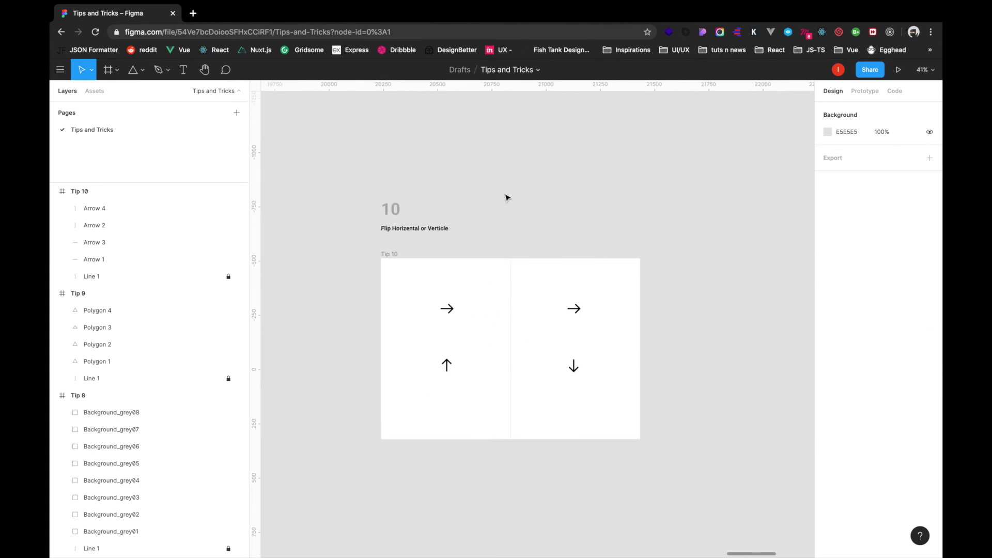
{"action": "key", "text": "n"}
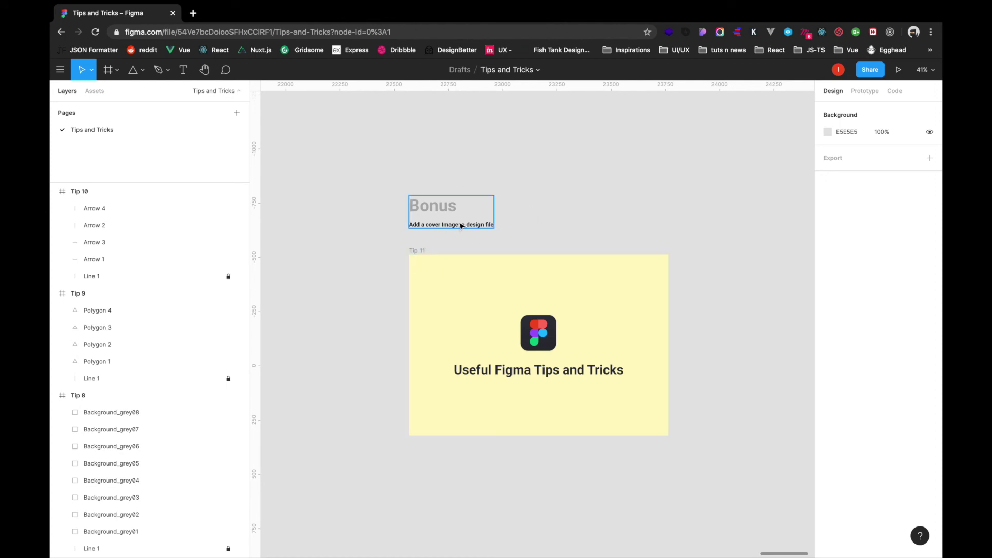
{"action": "scroll", "coordinate": [545, 222], "scroll_direction": "up", "scroll_amount": 3}
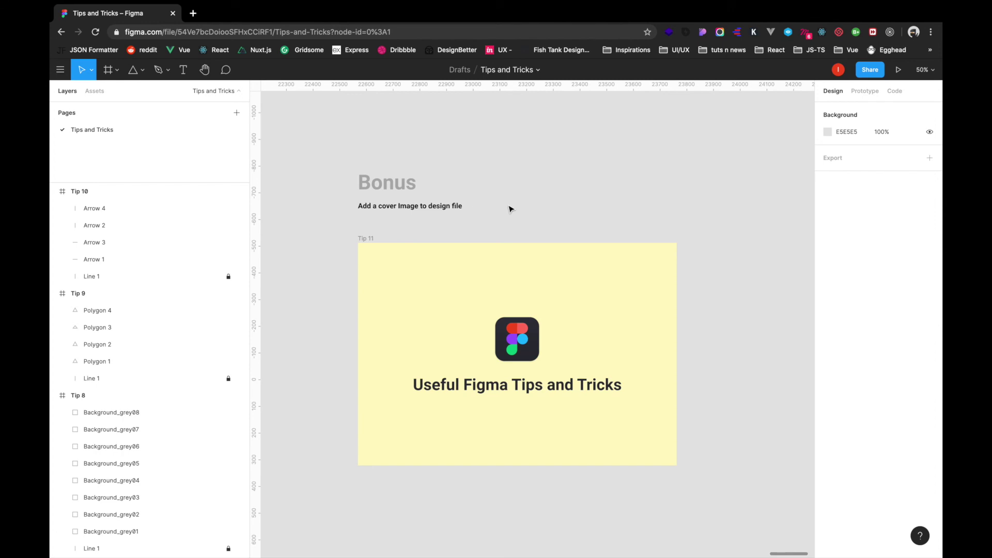
{"action": "left_click", "coordinate": [67, 78]}
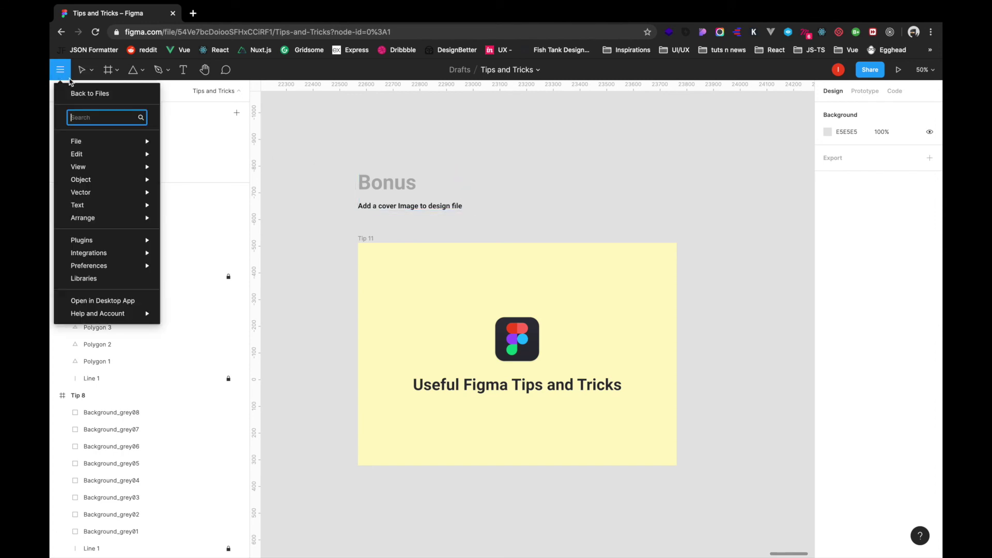
{"action": "left_click", "coordinate": [107, 96]}
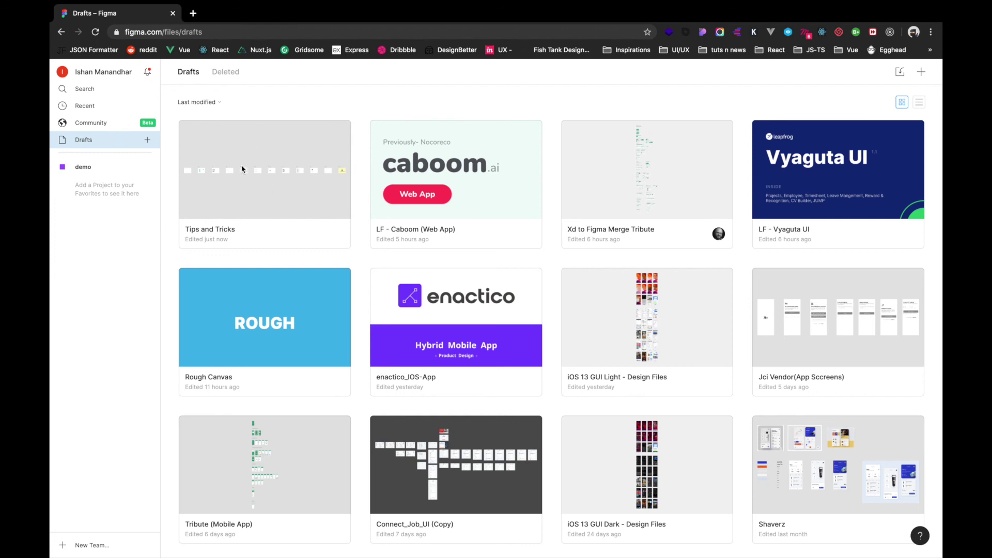
Open the Tips and Tricks file and set the yellow Tip 11 frame under the Bonus heading as the file thumbnail
{"action": "left_click", "coordinate": [282, 177]}
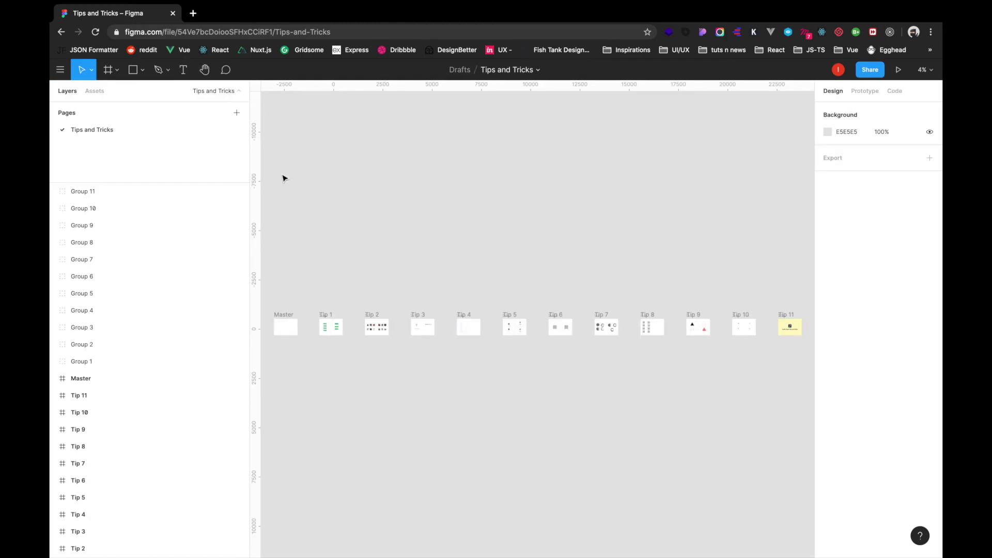
{"action": "left_click", "coordinate": [788, 314]}
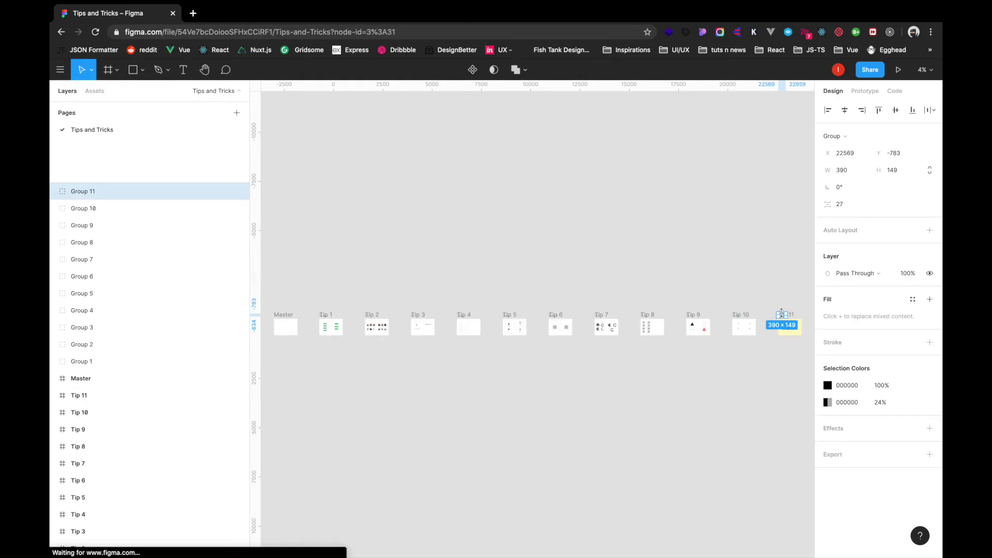
{"action": "key", "text": "shift+2"}
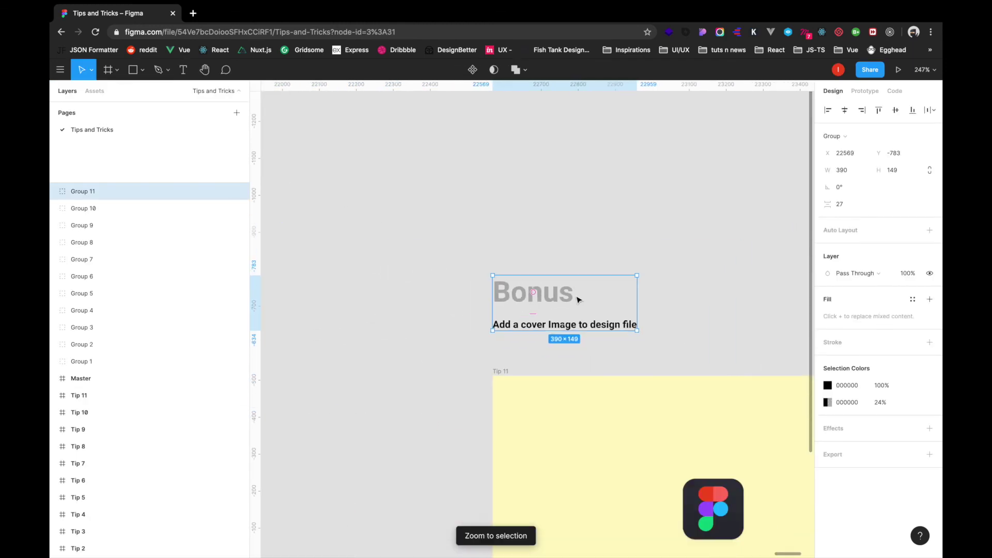
{"action": "left_click", "coordinate": [504, 281]}
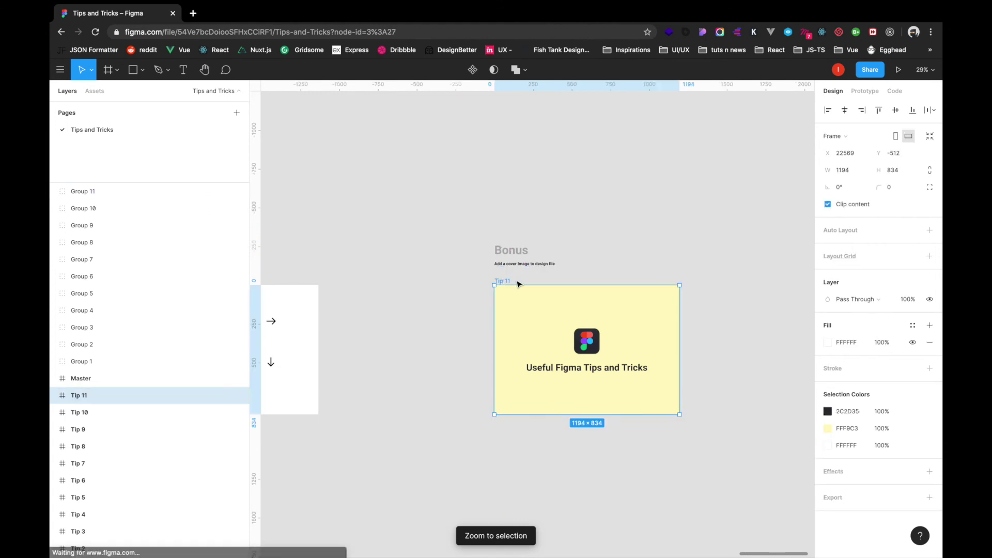
{"action": "right_click", "coordinate": [509, 283]}
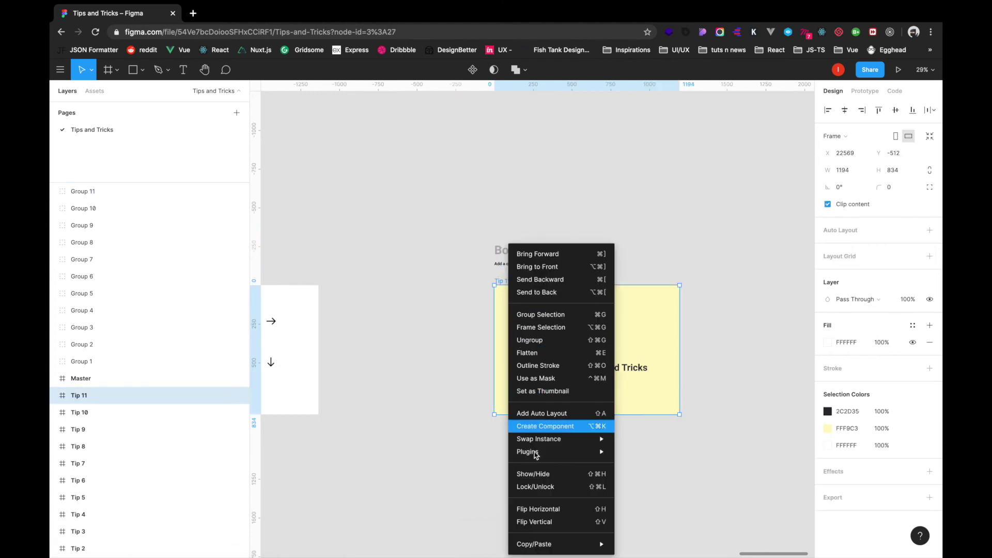
{"action": "left_click", "coordinate": [563, 392]}
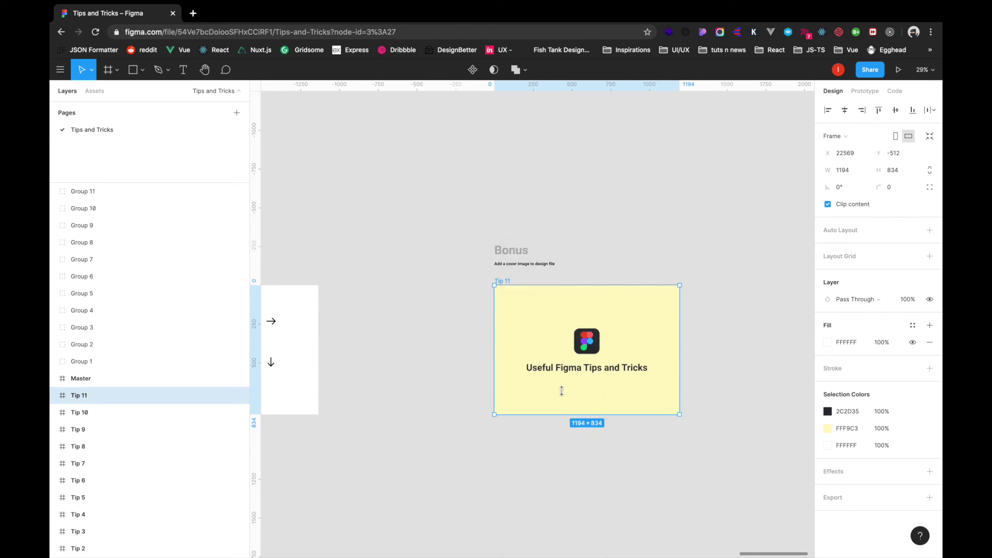
Clear the selection and return to the file overview to check the Tips and Tricks cover
{"action": "left_click", "coordinate": [576, 151]}
{"action": "left_click", "coordinate": [63, 73]}
{"action": "left_click", "coordinate": [78, 95]}
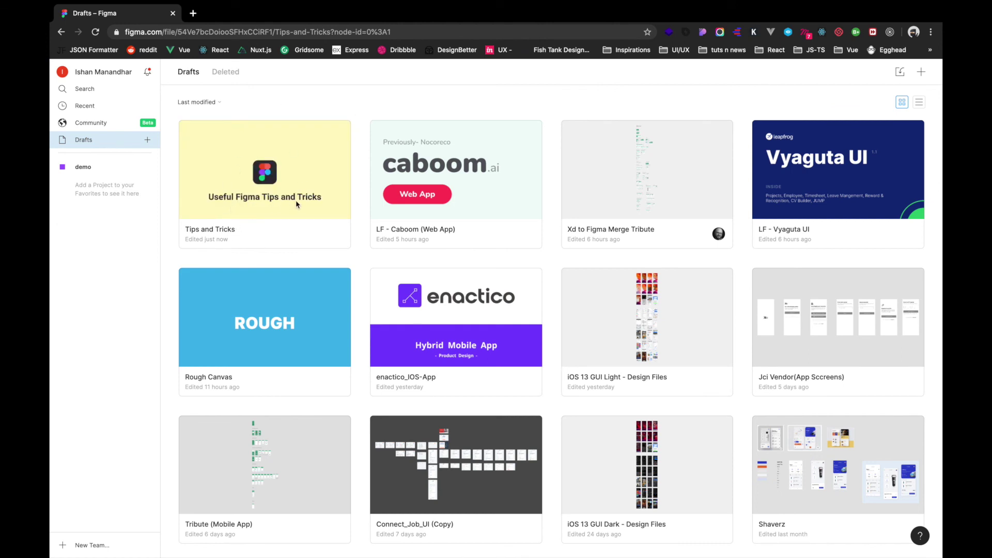
Reopen the Tips and Tricks file, copy the Tip 11 frame under the Bonus heading, and clear the selection
{"action": "left_click", "coordinate": [326, 201]}
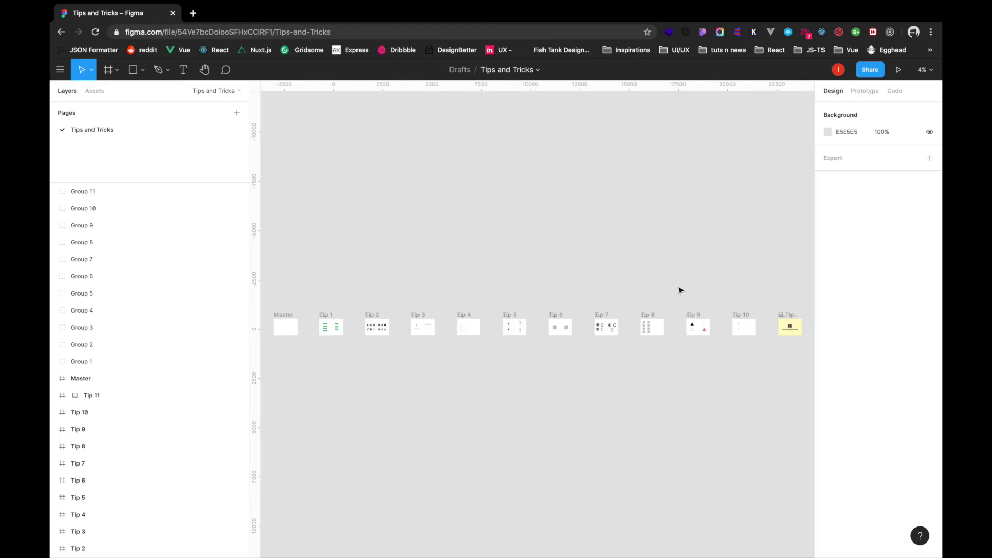
{"action": "scroll", "coordinate": [680, 289], "scroll_direction": "up", "scroll_amount": 5}
{"action": "scroll", "coordinate": [680, 290], "scroll_direction": "up", "scroll_amount": 5}
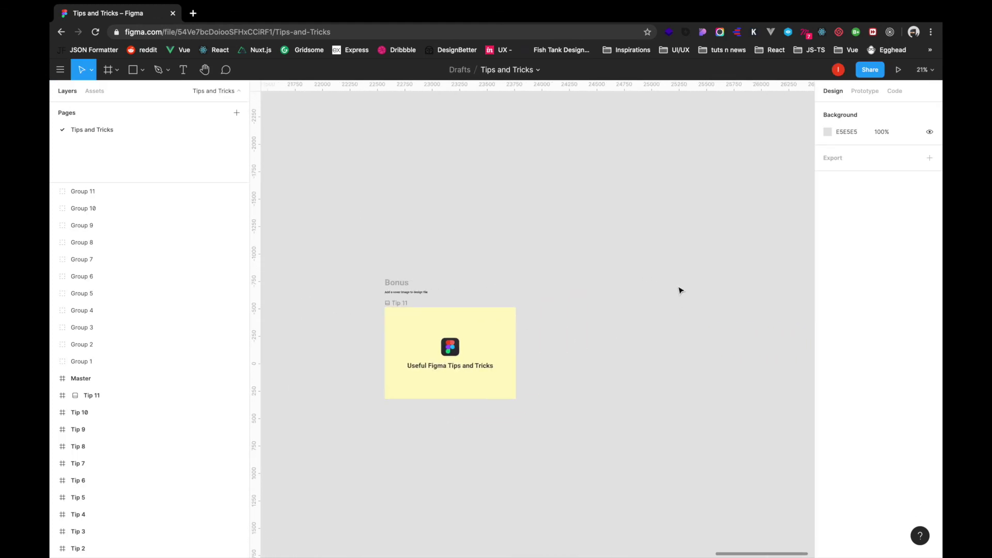
{"action": "scroll", "coordinate": [518, 268], "scroll_direction": "left", "scroll_amount": 3}
{"action": "left_click", "coordinate": [500, 270]}
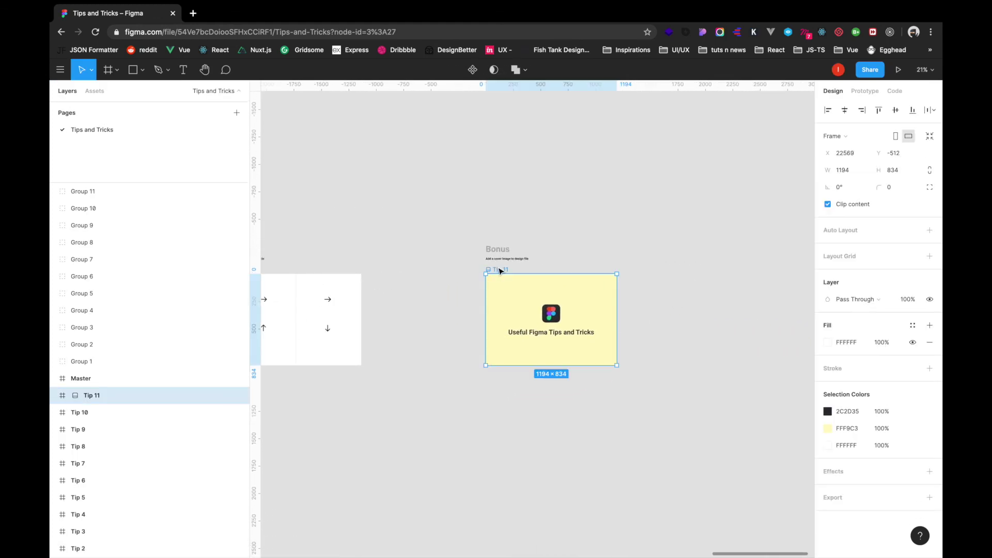
{"action": "left_click", "coordinate": [603, 205]}
Add a new page named Cover and paste the Tip 11 frame onto it
{"action": "left_click", "coordinate": [235, 114]}
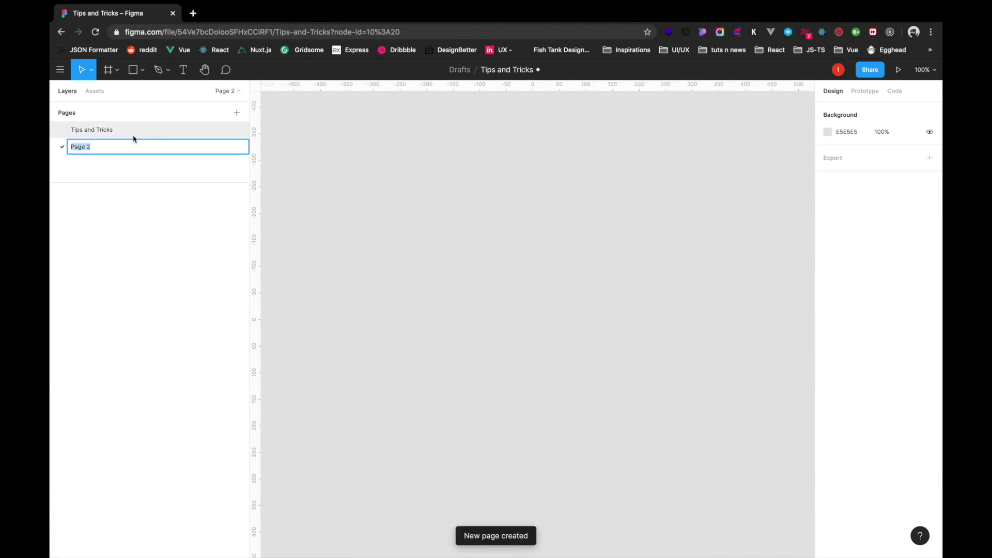
{"action": "type", "text": "Cover"}
{"action": "key", "text": "Return"}
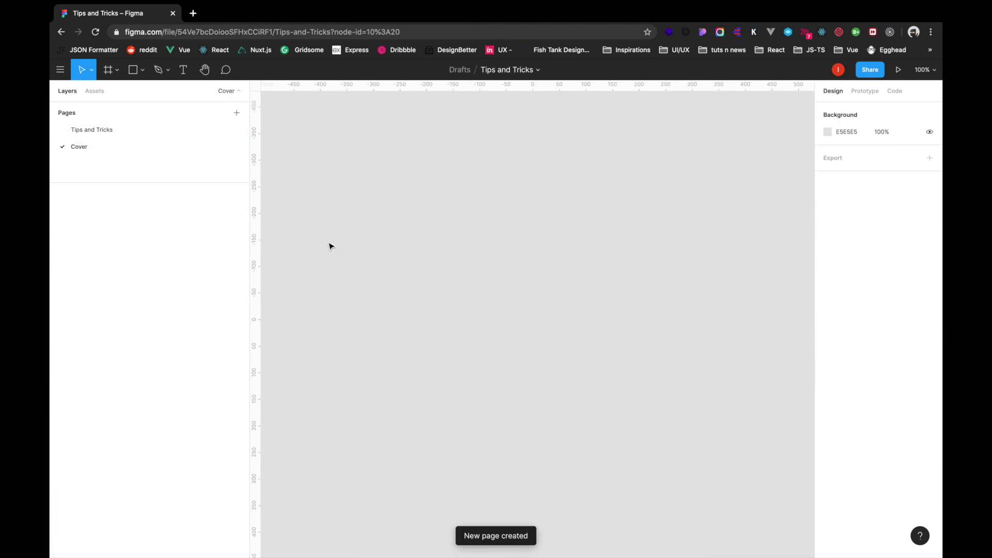
{"action": "key", "text": "ctrl+v"}
{"action": "key", "text": "shift+1"}
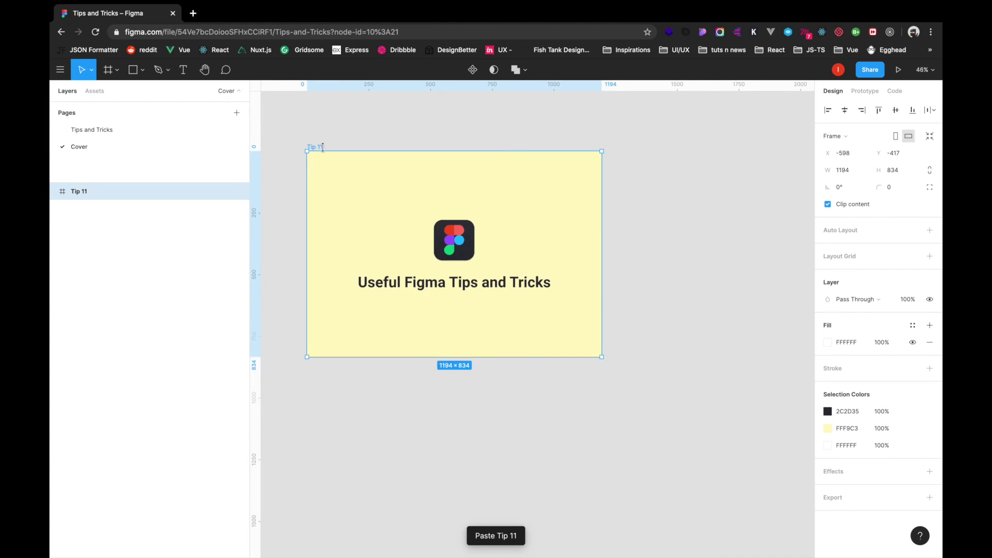
{"action": "right_click", "coordinate": [319, 145]}
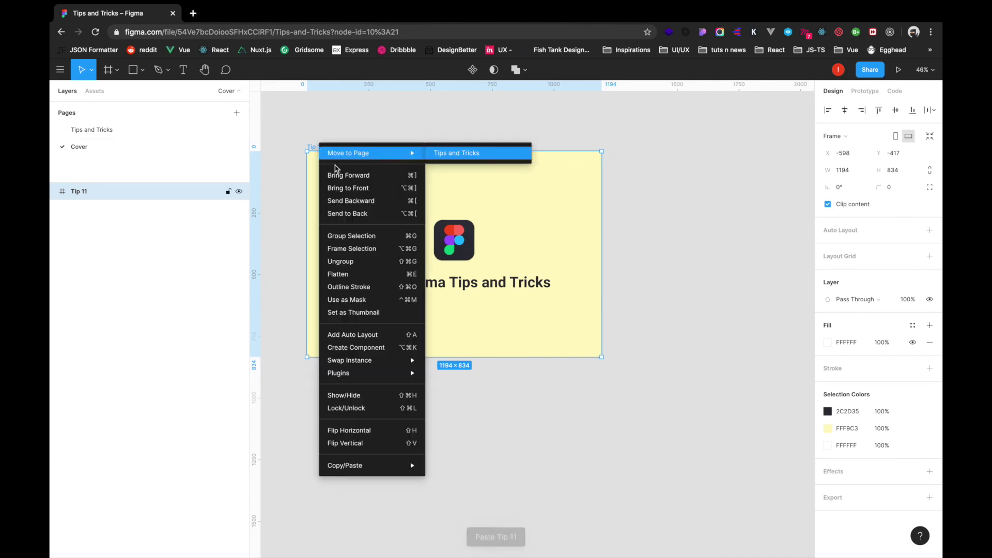
{"action": "left_click", "coordinate": [469, 132]}
Delete the original Tip 11 frame and its Bonus heading group from the Tips and Tricks page
{"action": "left_click", "coordinate": [164, 130]}
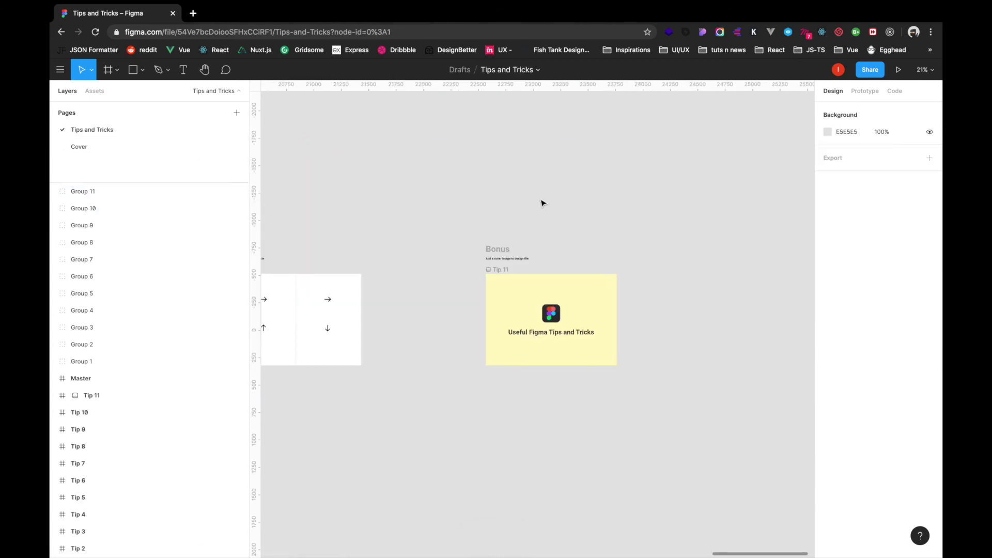
{"action": "left_click", "coordinate": [503, 256]}
{"action": "left_click", "coordinate": [504, 279]}
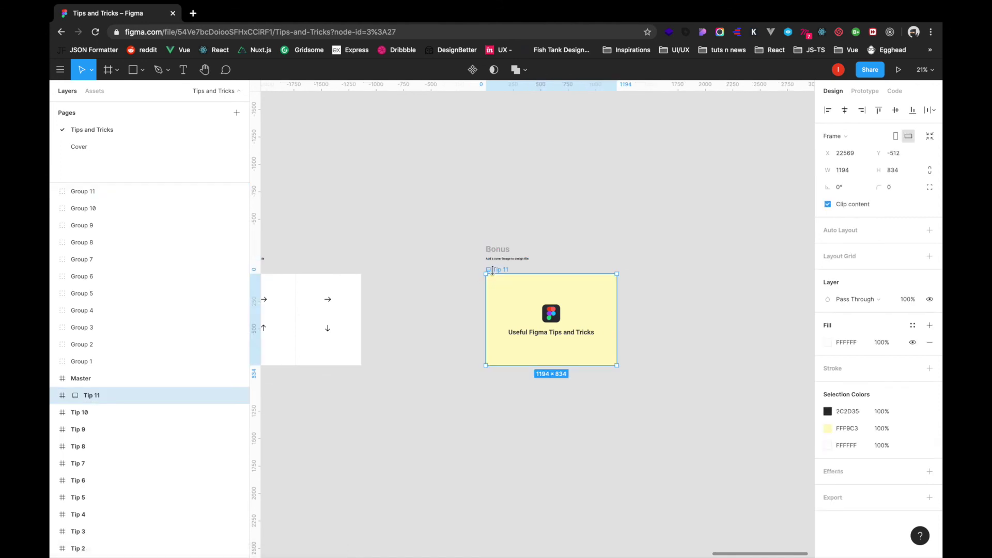
{"action": "key", "text": "Delete"}
{"action": "left_click", "coordinate": [463, 228]}
{"action": "left_click", "coordinate": [497, 251]}
{"action": "key", "text": "Delete"}
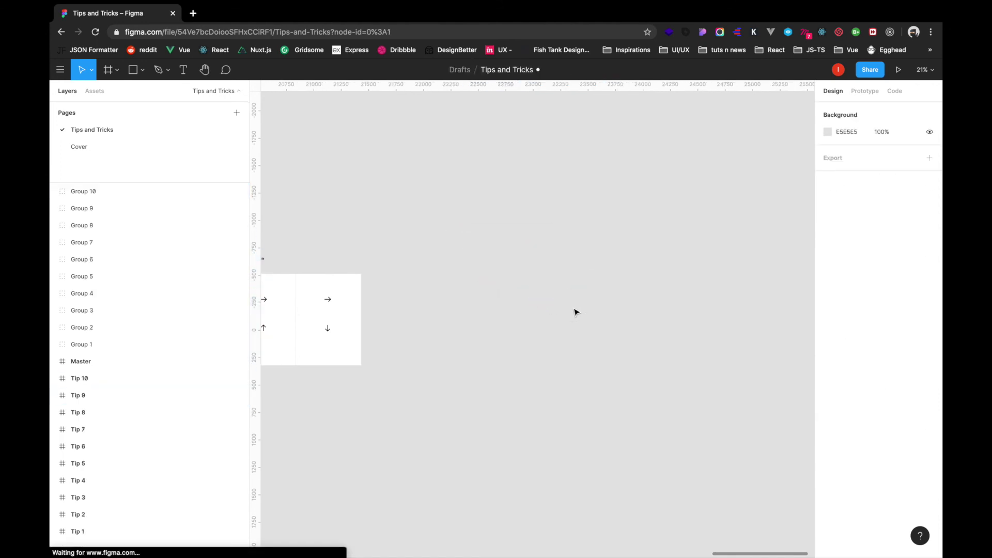
View the Cover page, then go back to the Drafts overview to check the file's cover image
{"action": "left_click", "coordinate": [79, 146]}
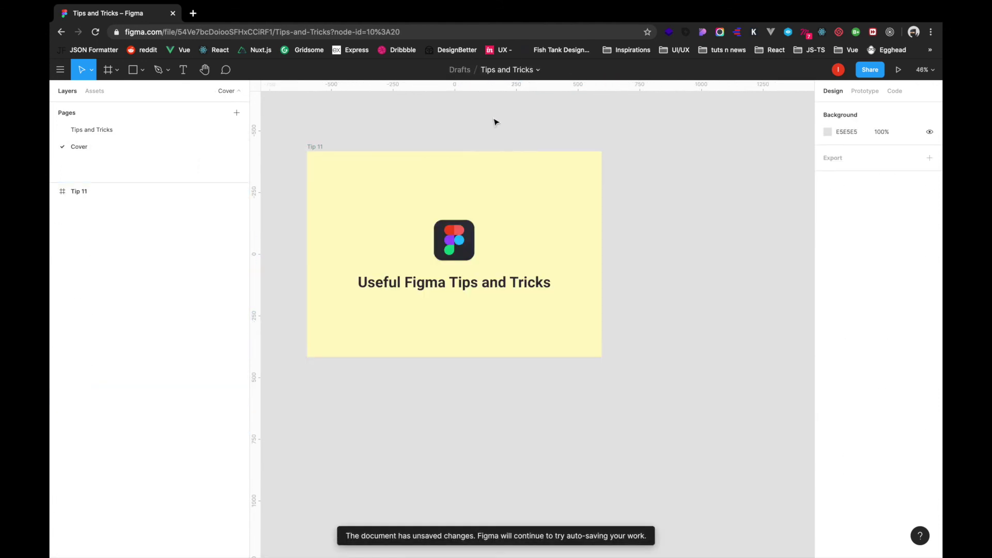
{"action": "left_click", "coordinate": [61, 70]}
{"action": "left_click", "coordinate": [78, 95]}
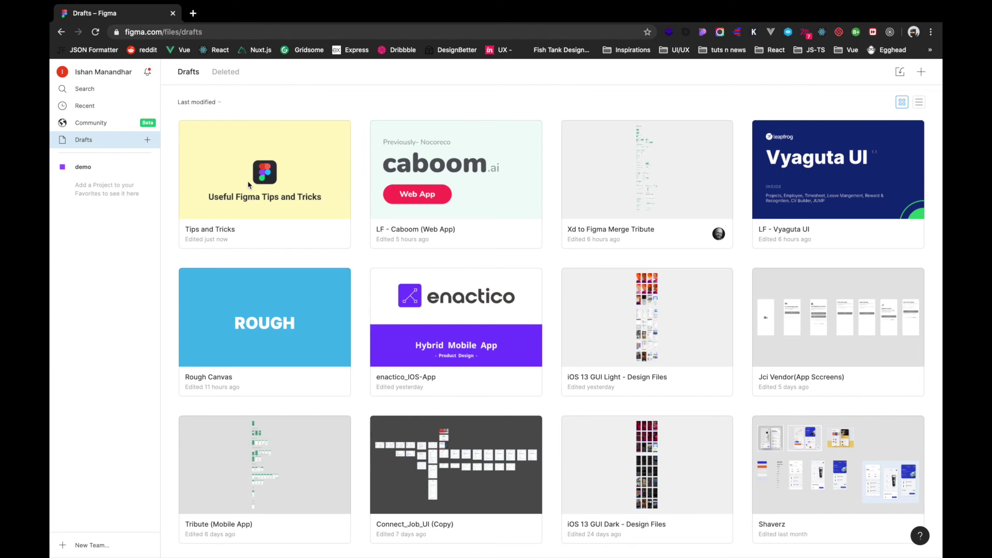
Reopen the Tips and Tricks file and set the Tip 11 frame on the Cover page as the file thumbnail
{"action": "double_click", "coordinate": [225, 160]}
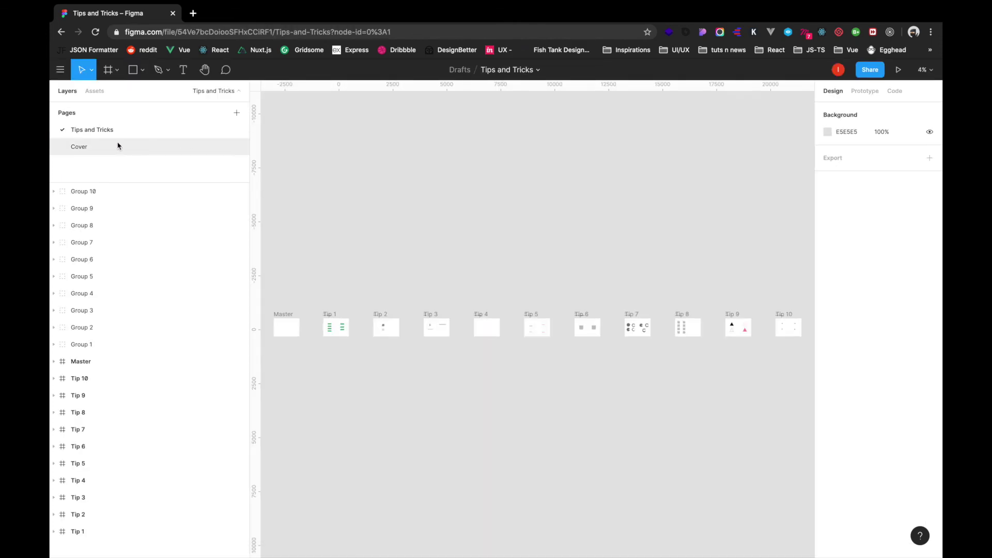
{"action": "left_click", "coordinate": [93, 149]}
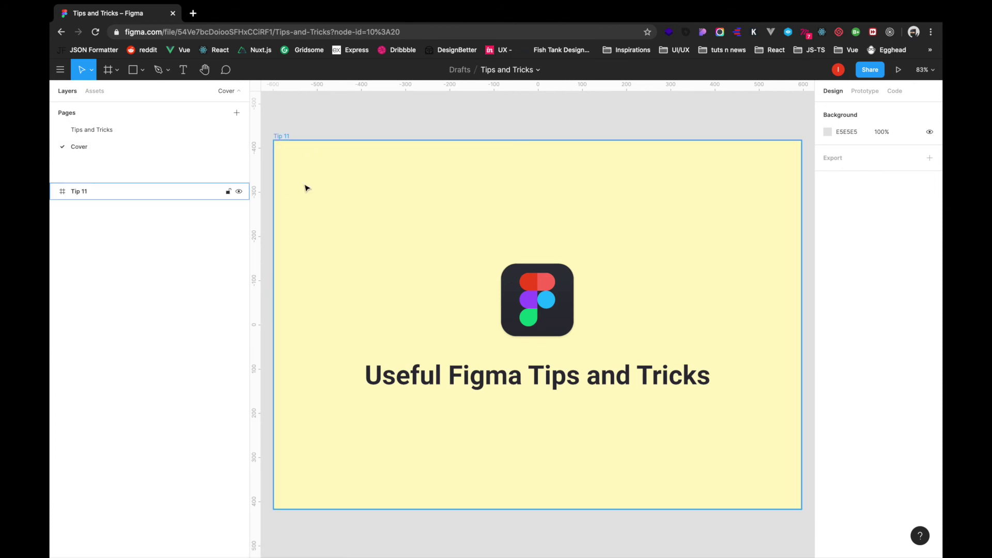
{"action": "left_click", "coordinate": [281, 137]}
{"action": "right_click", "coordinate": [283, 138]}
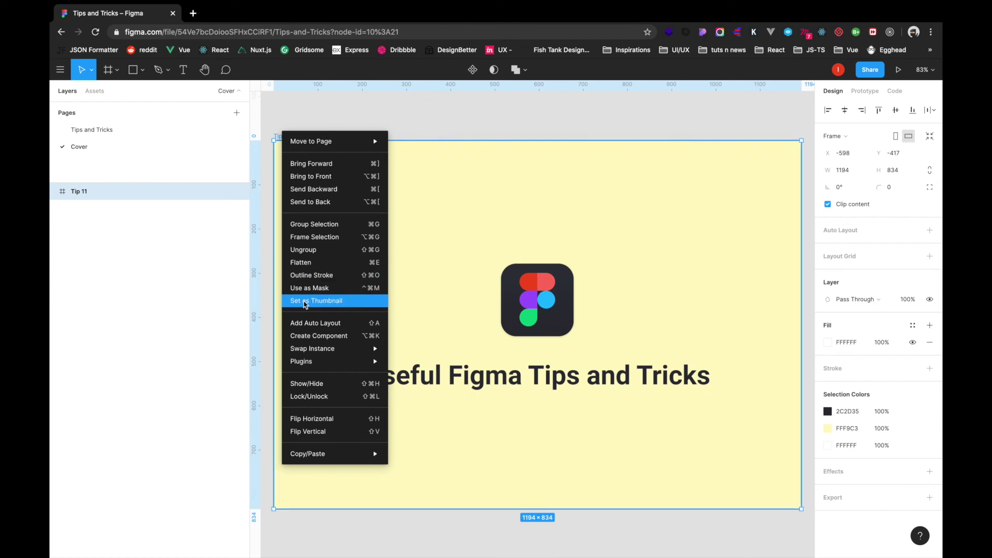
{"action": "left_click", "coordinate": [330, 302]}
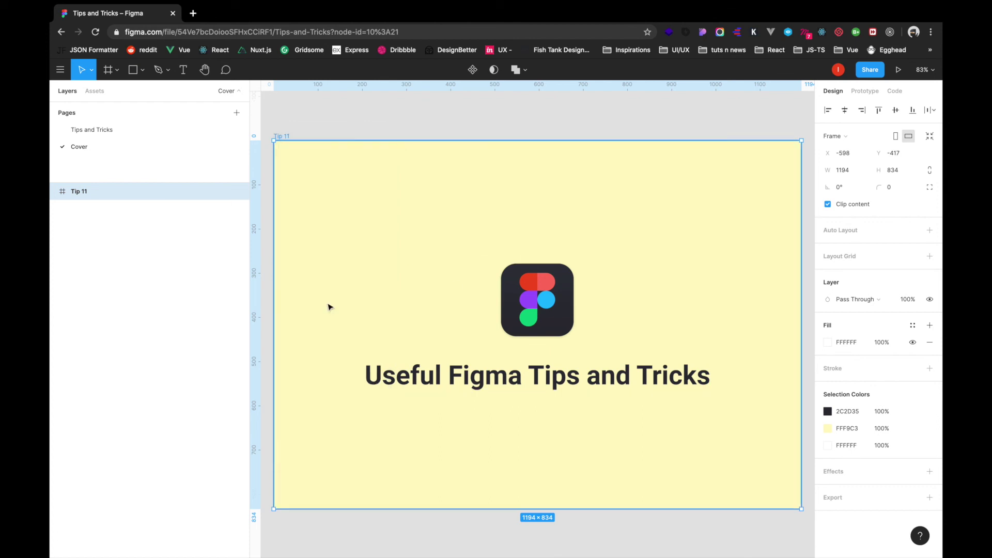
{"action": "left_click", "coordinate": [370, 124]}
{"action": "scroll", "coordinate": [370, 124], "scroll_direction": "down", "scroll_amount": 3}
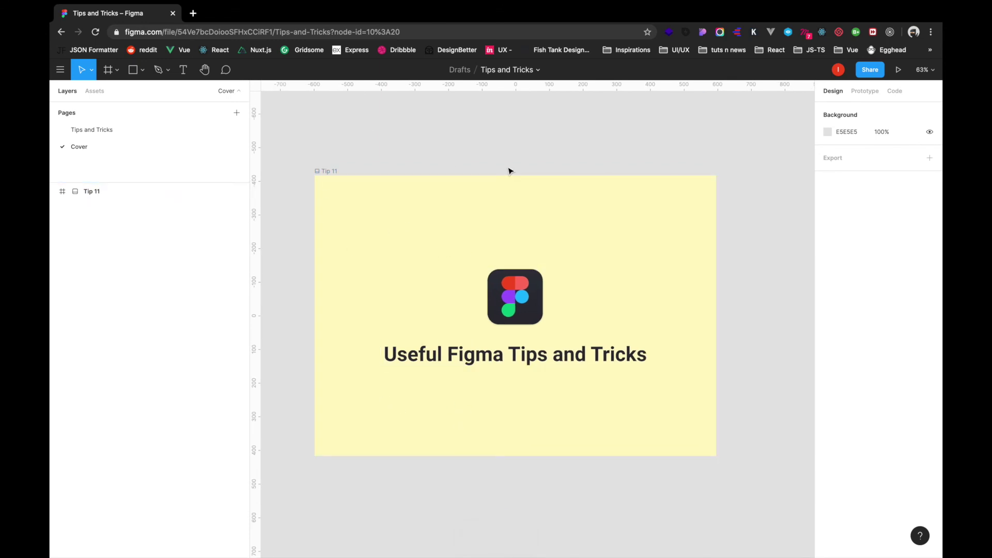
{"action": "key", "text": "shift+1"}
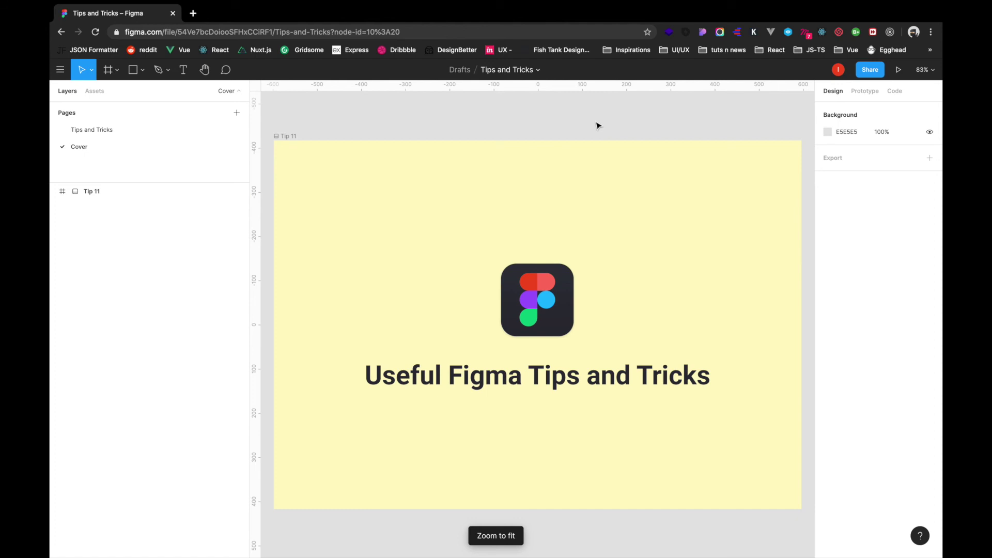
{"action": "key", "text": "shift+1"}
Switch to the Tips and Tricks page, hide the interface, and fit all the tip frames in view
{"action": "left_click", "coordinate": [181, 133]}
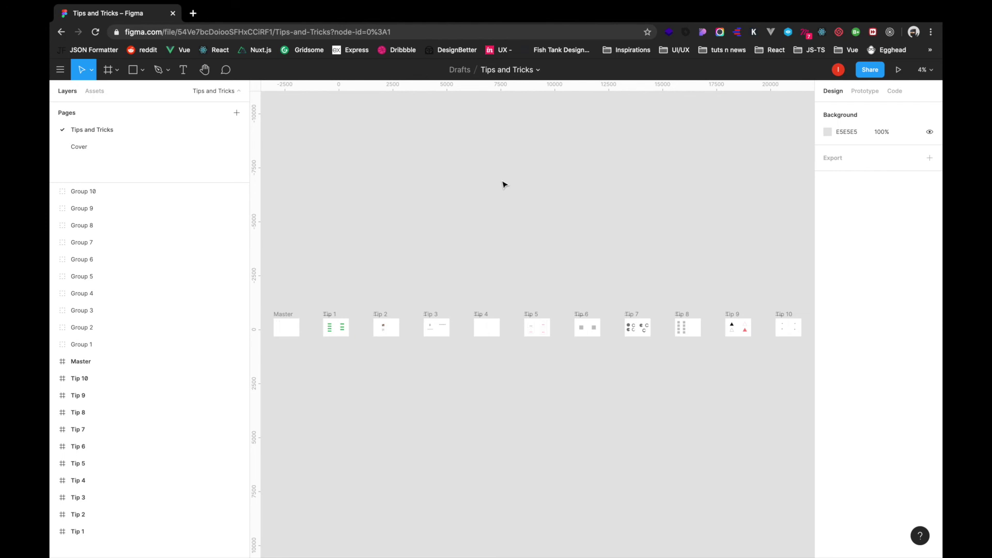
{"action": "key", "text": "super+backslash"}
{"action": "key", "text": "shift+1"}
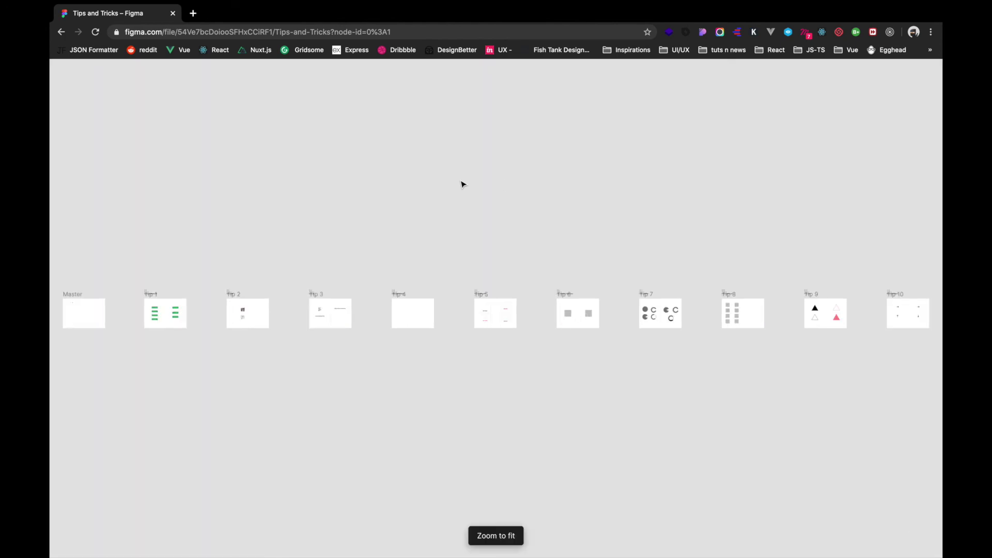